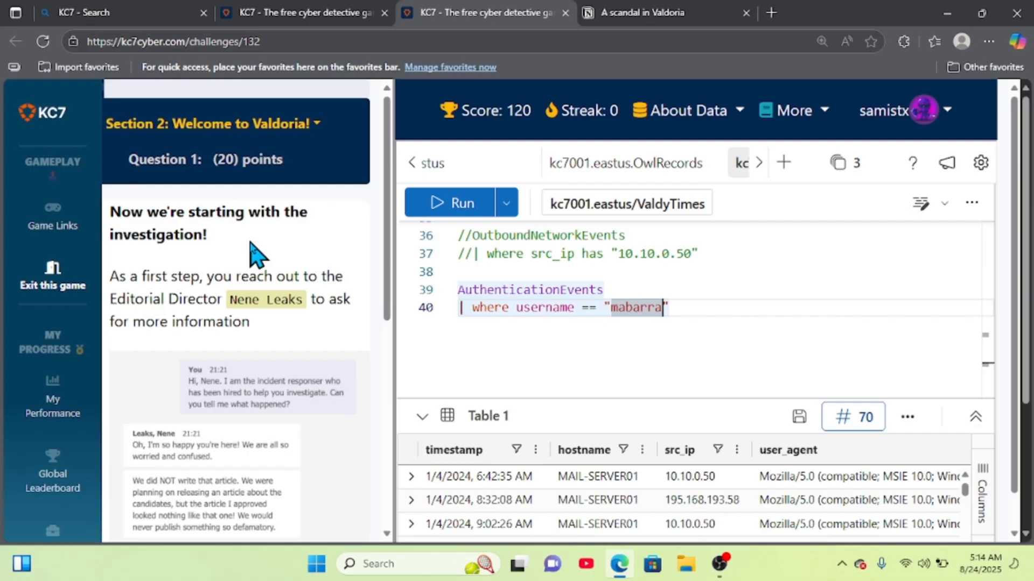
Step: Read the question's chat with the Editorial Director in the enlarged image to find who the Newspaper Printer is
scroll(264, 261, "down", 1)
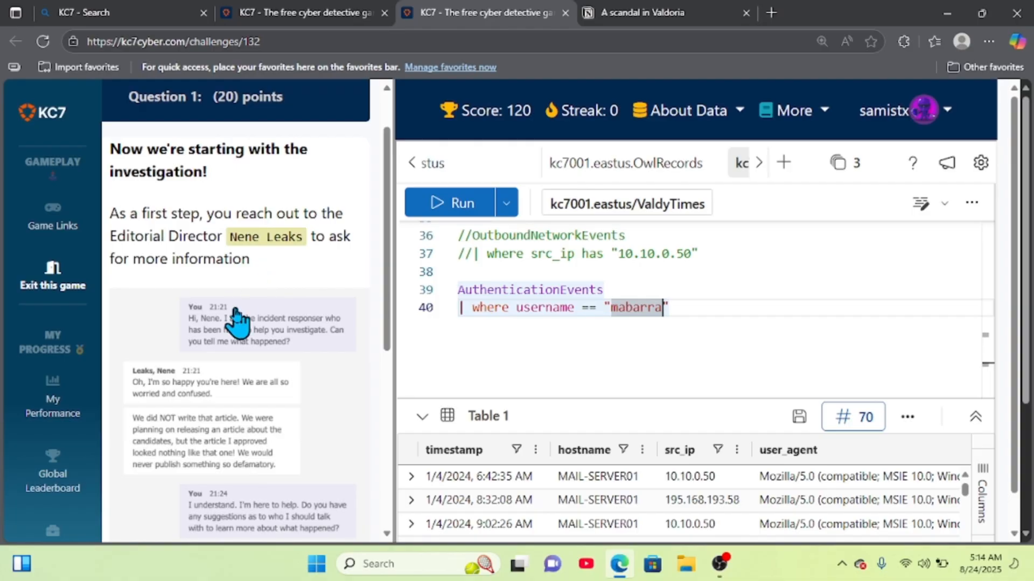
scroll(237, 353, "down", 1)
scroll(237, 353, "down", 2)
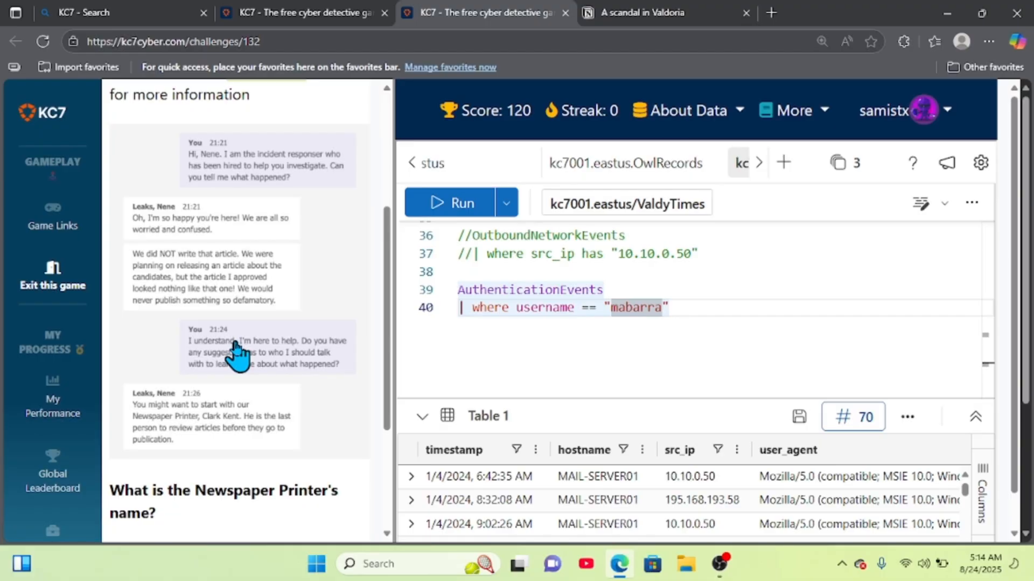
left_click(237, 353)
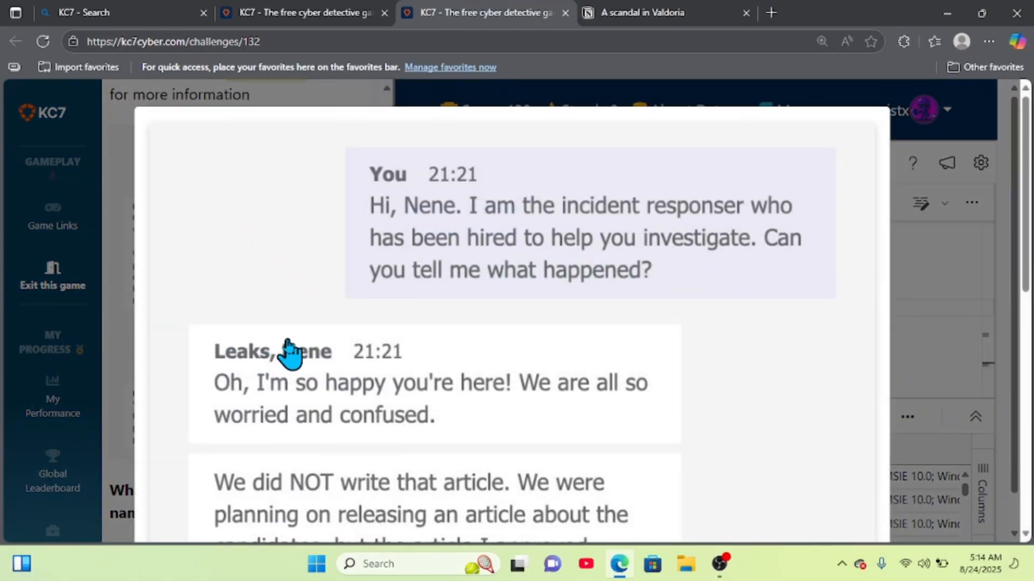
scroll(291, 353, "down", 1)
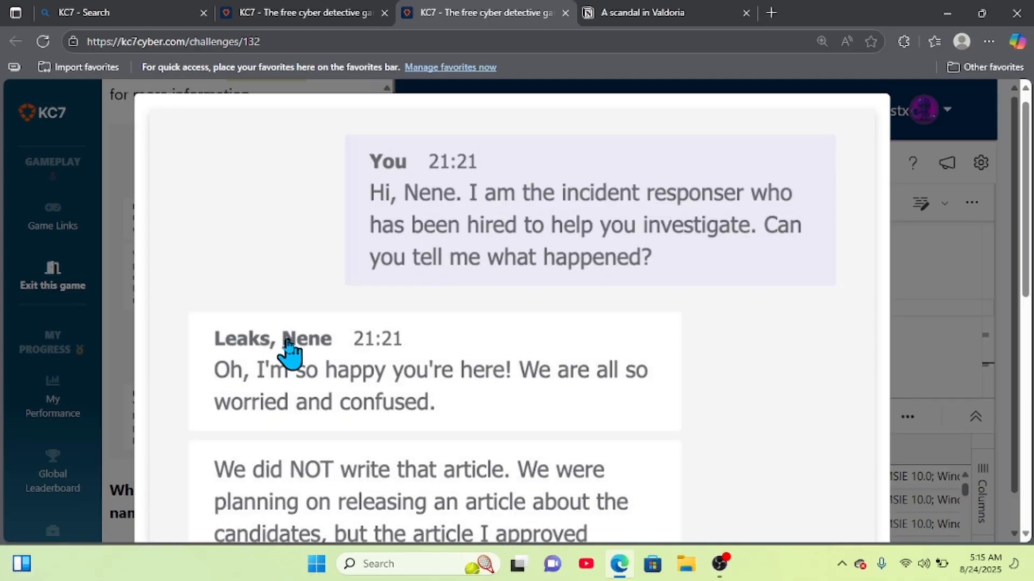
scroll(290, 350, "down", 3)
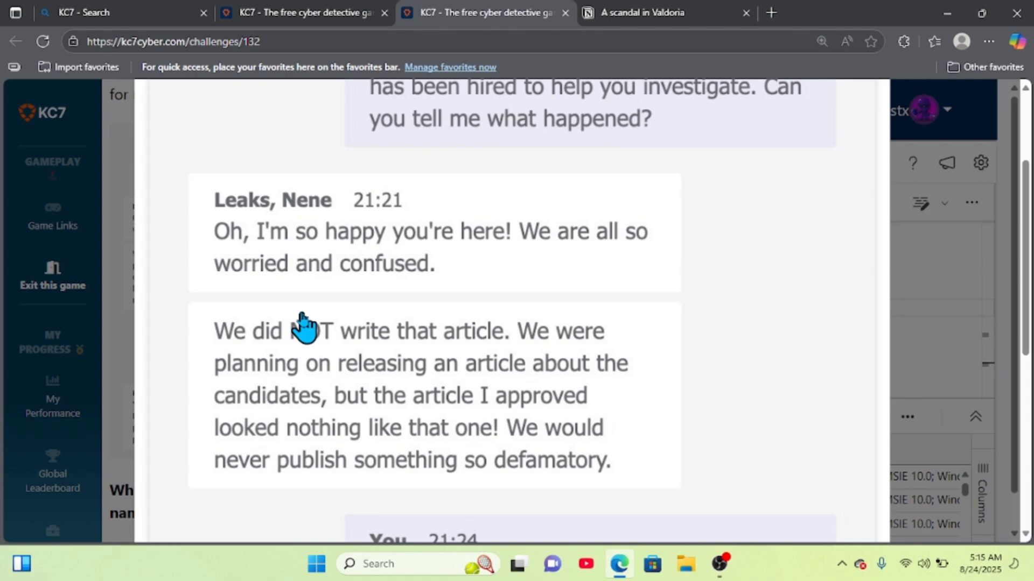
scroll(301, 328, "down", 1)
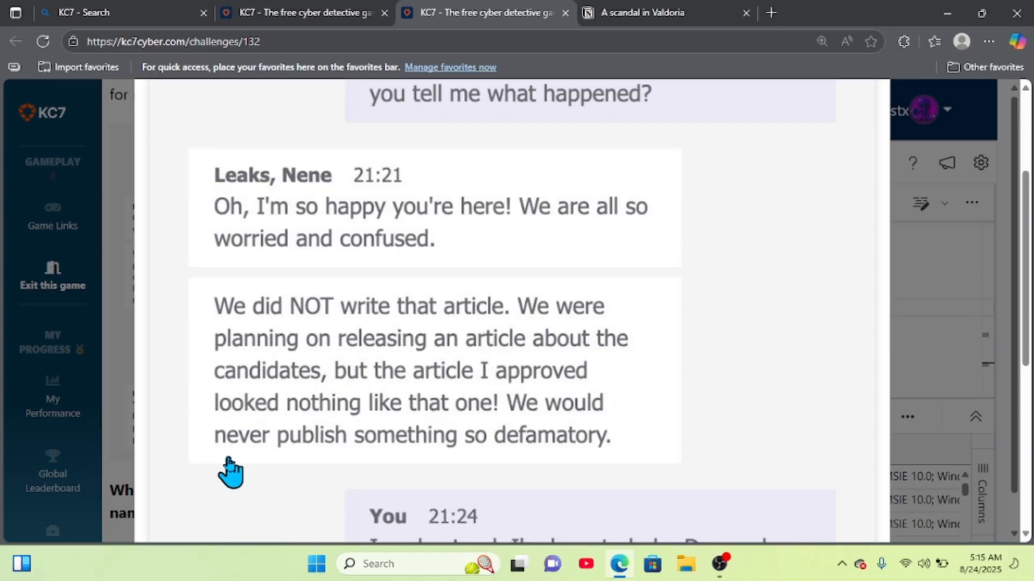
scroll(231, 473, "down", 2)
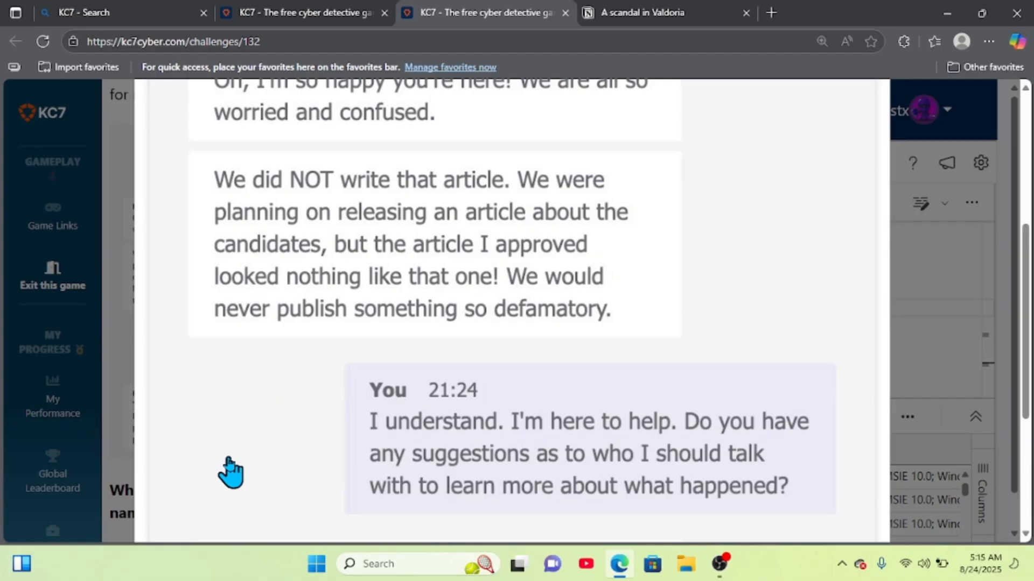
scroll(231, 473, "up", 1)
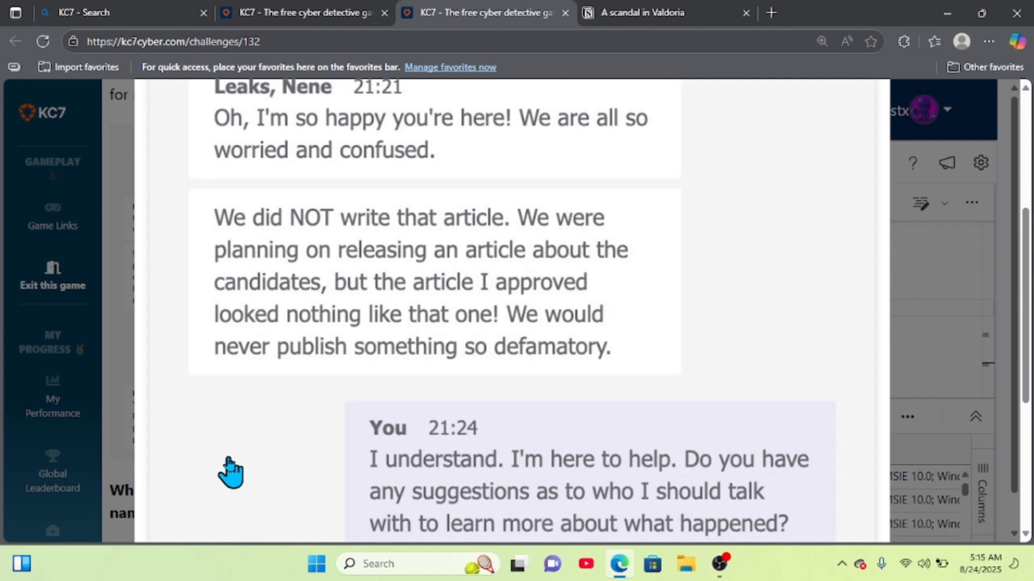
scroll(230, 471, "down", 3)
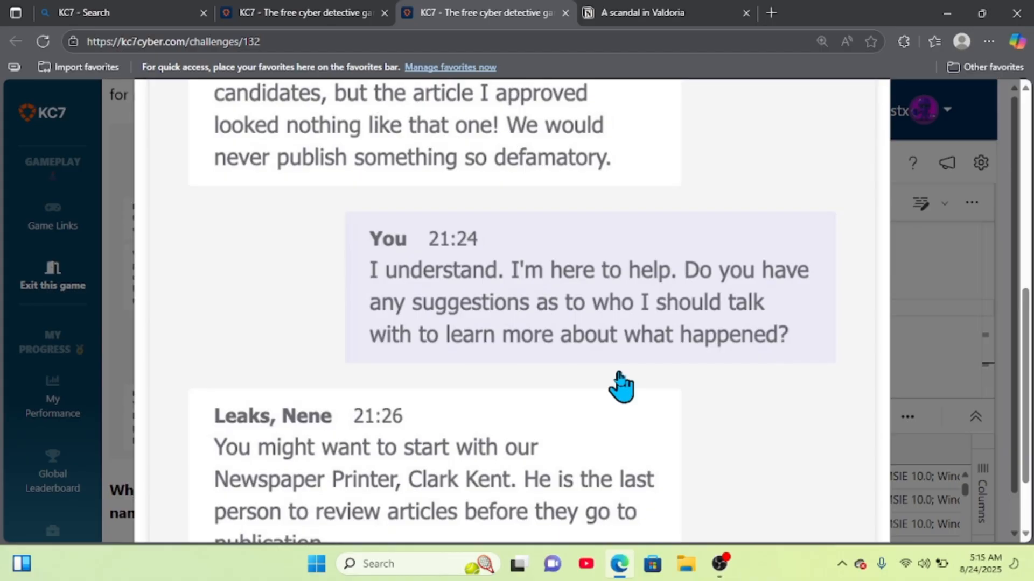
scroll(620, 384, "down", 2)
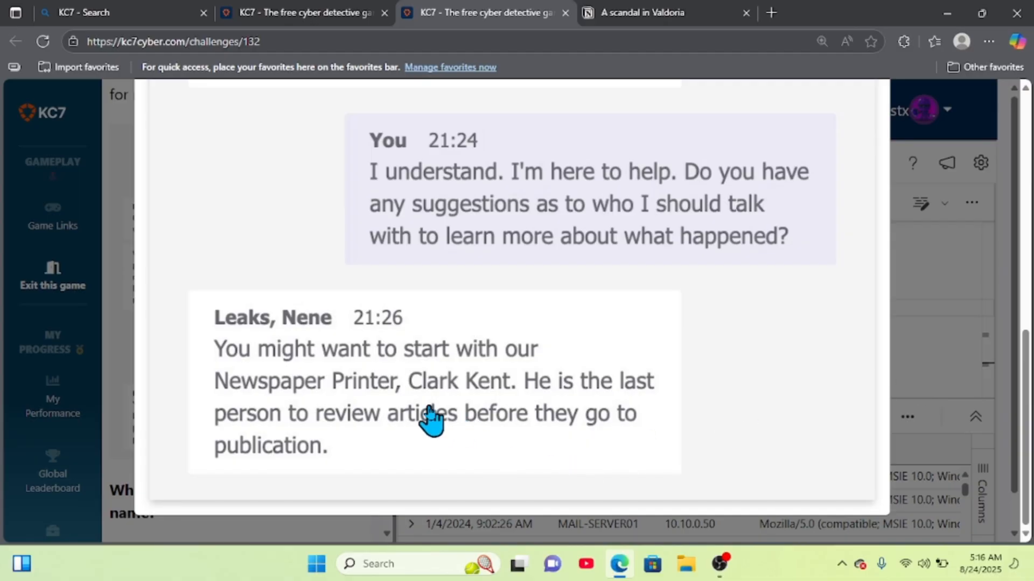
left_click(896, 311)
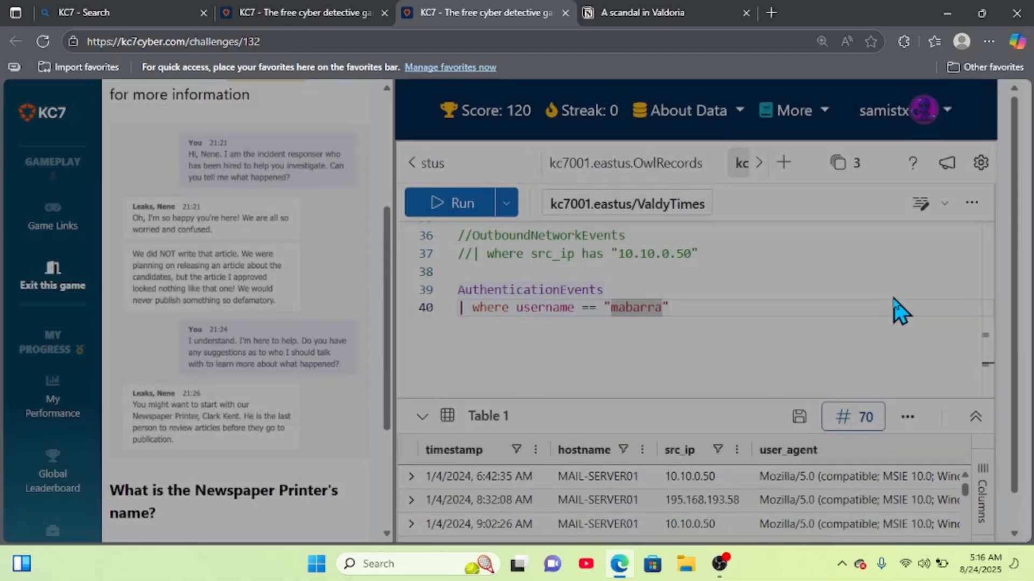
Step: Answer Section 2 Question 1 with the Newspaper Printer's full name and submit it
scroll(334, 422, "down", 4)
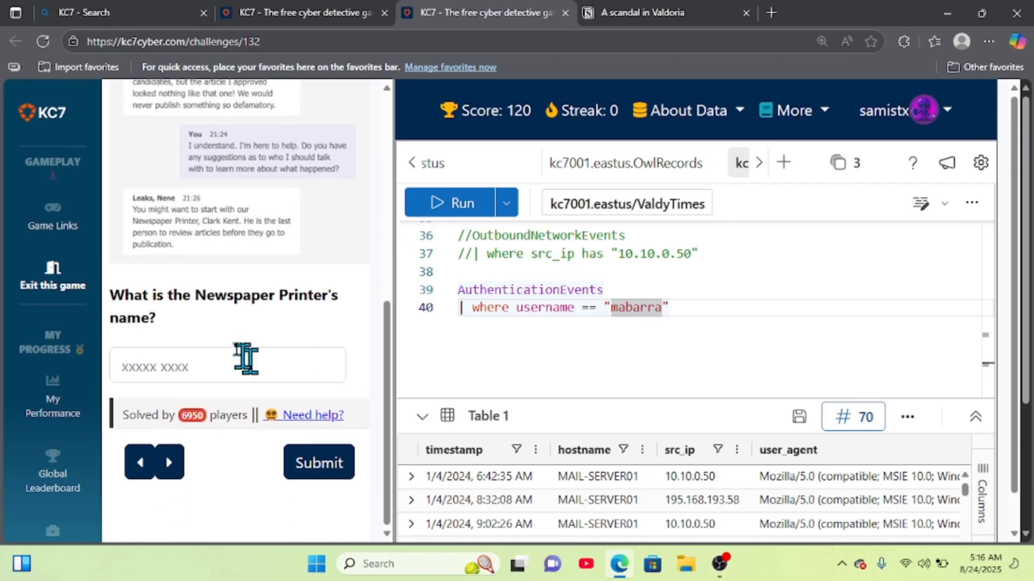
left_click(219, 367)
type("C")
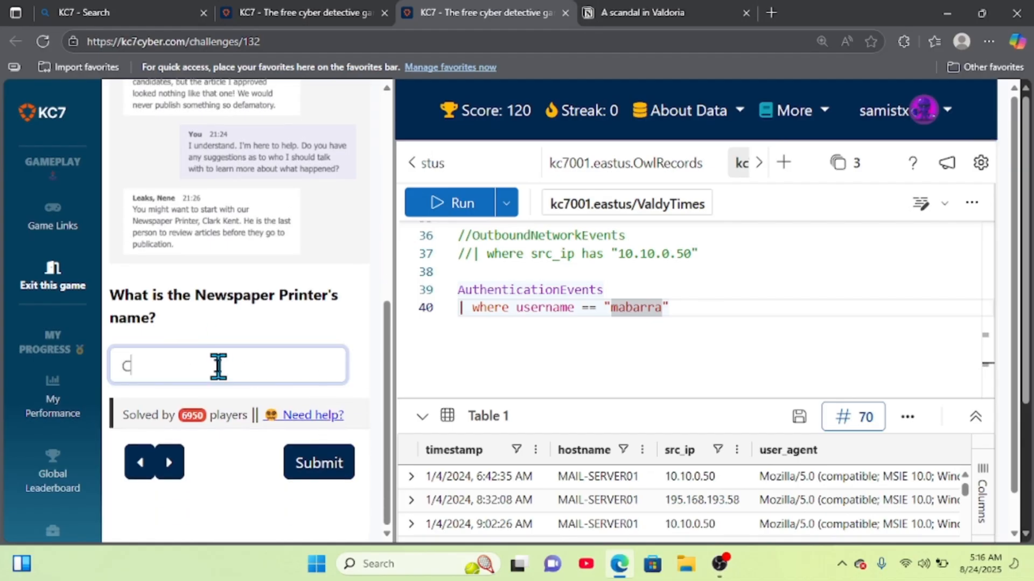
type("lark Kent")
left_click(290, 479)
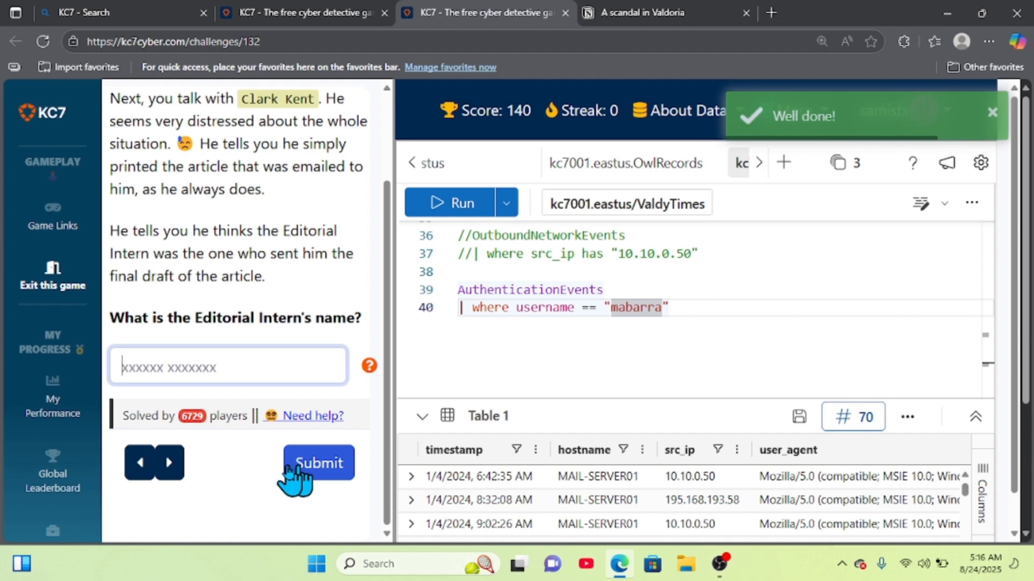
Step: Clear all the old queries and commented notes from the query editor
scroll(605, 300, "up", 10)
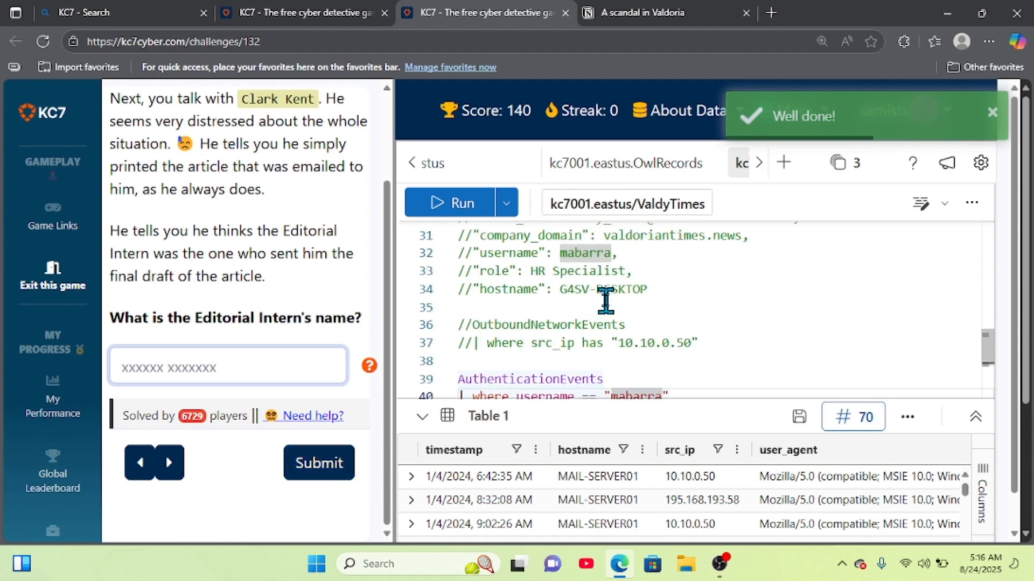
scroll(606, 302, "up", 2)
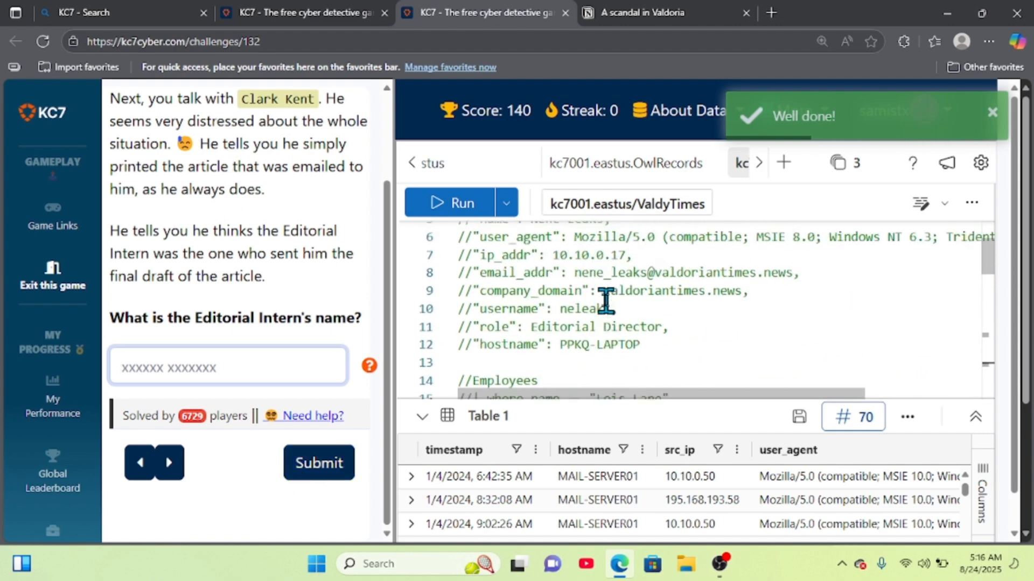
scroll(605, 302, "down", 12)
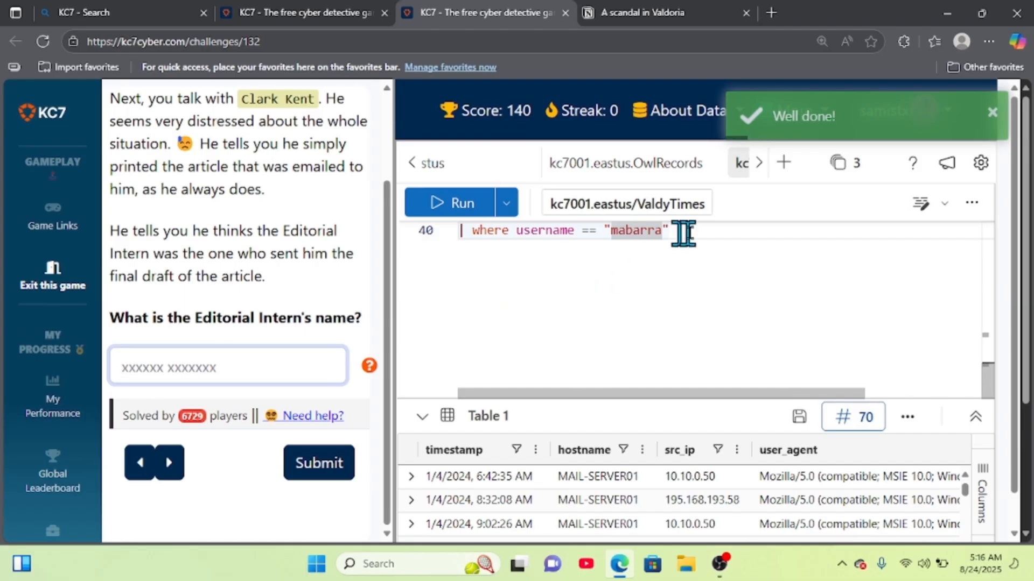
left_click_drag(699, 240, 460, 237)
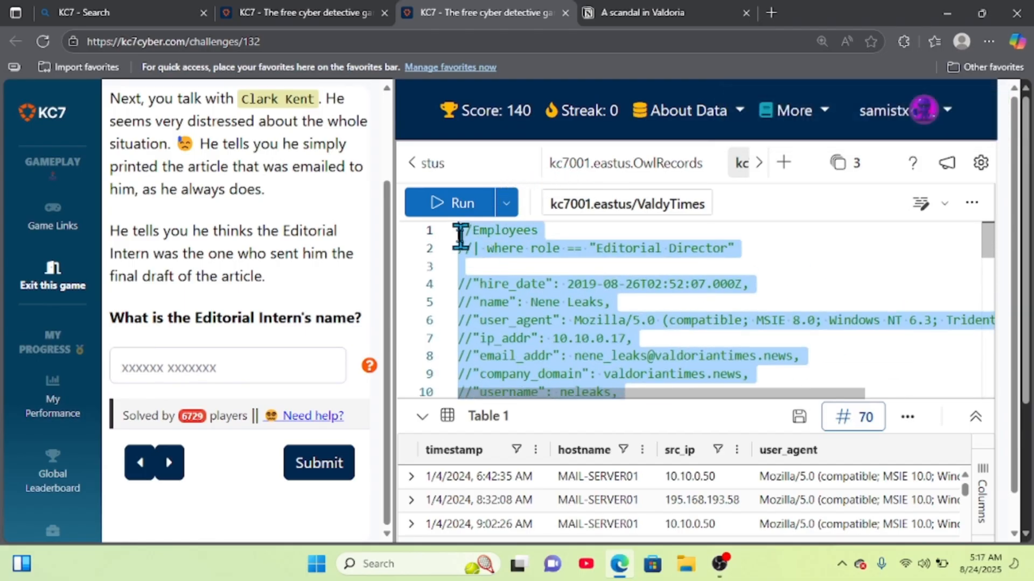
key("BackSpace")
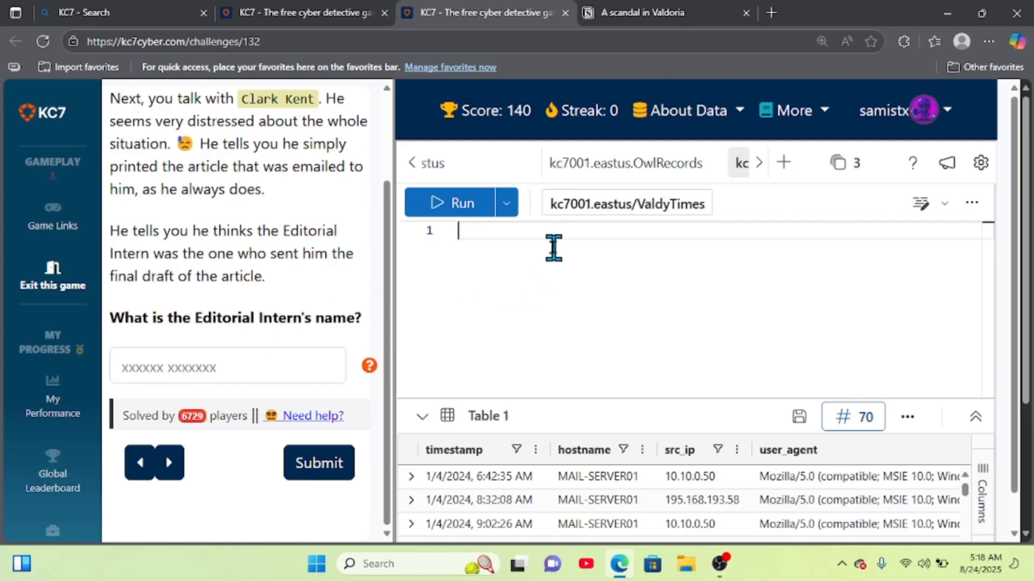
Step: Start a new query on the Employees table
type("E")
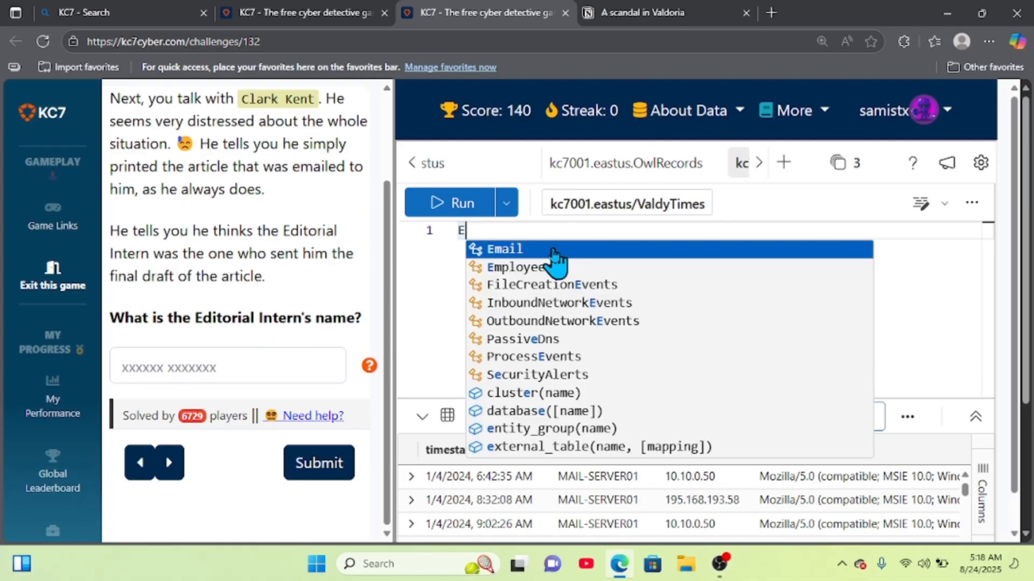
type("m")
key("Down")
key("Return")
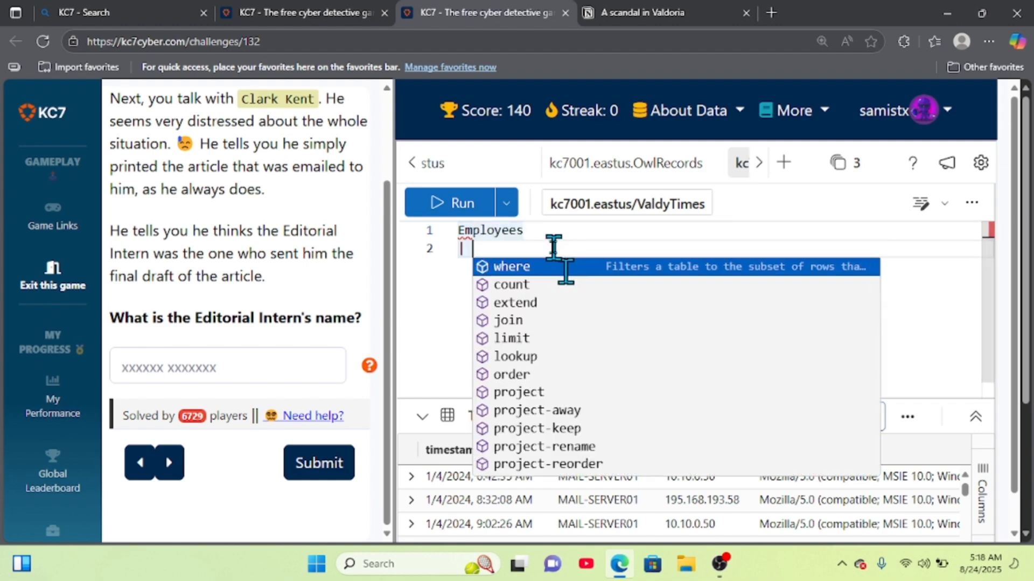
Step: Filter the Employees query with where role == "Editorial Intern" and run it
type("wher")
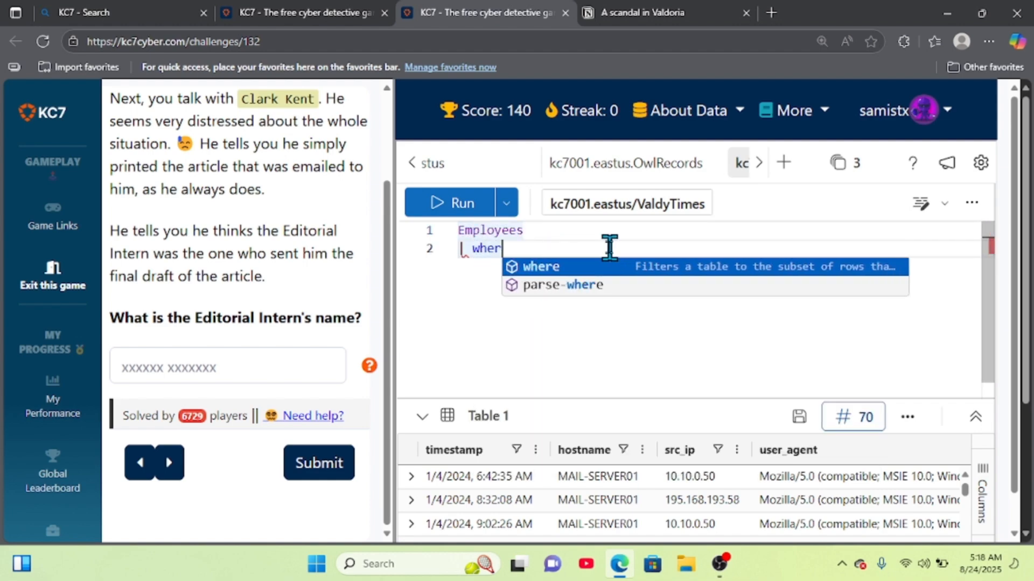
type("e role =")
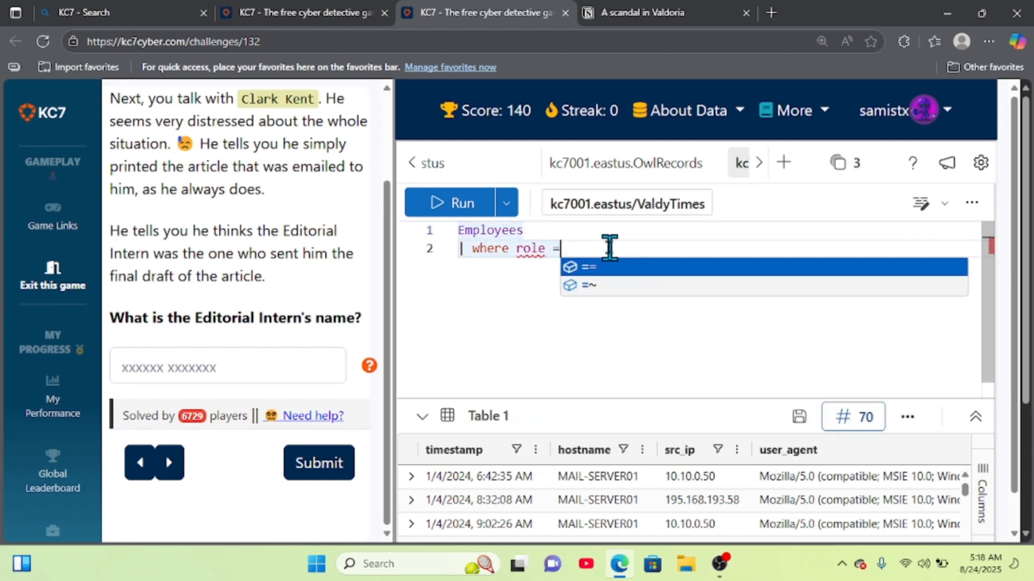
type("= ")
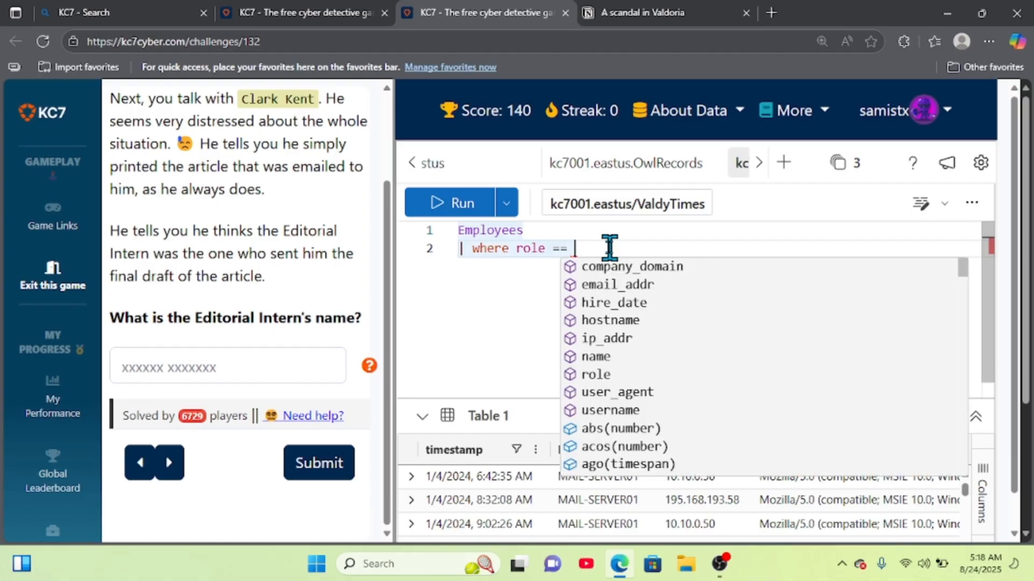
type("\"\"")
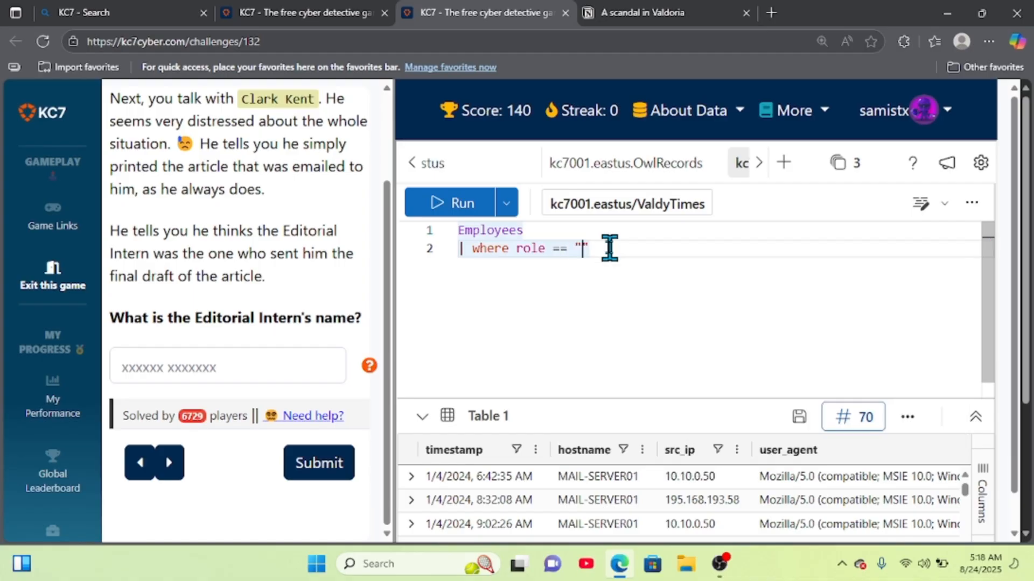
type("Edo")
key("BackSpace")
type("itorial ")
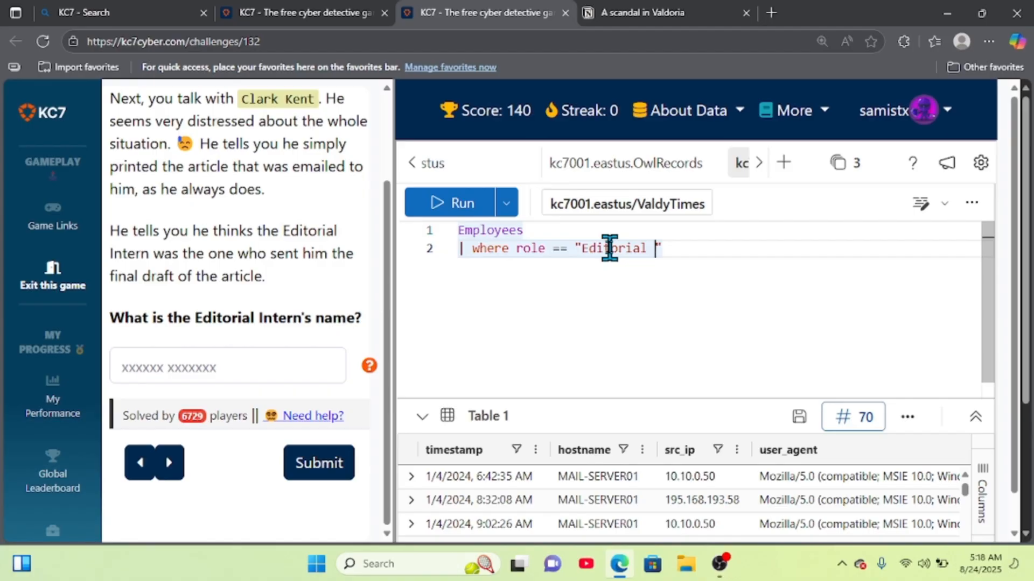
type("I")
key("BackSpace")
type("Intern")
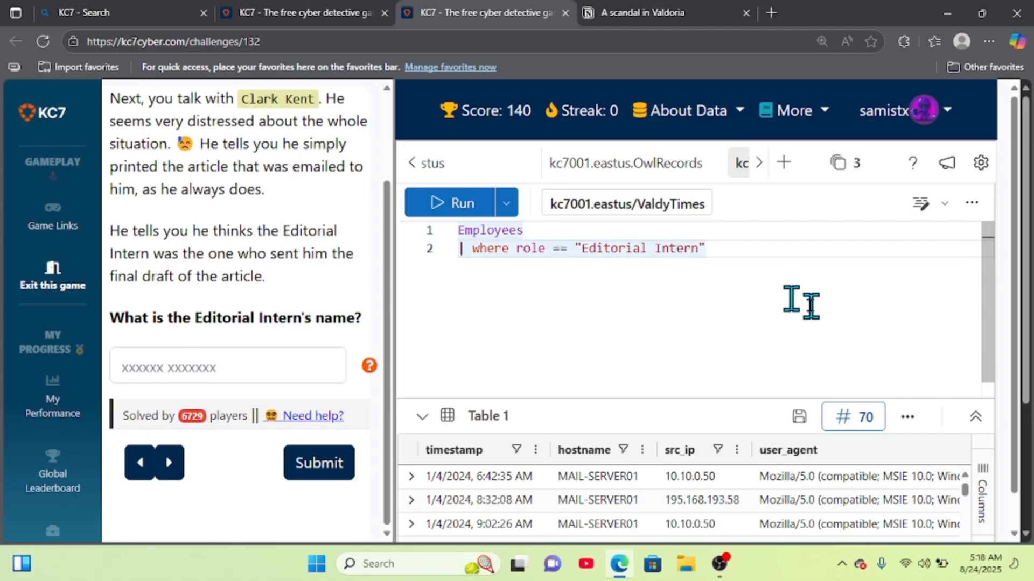
left_click(438, 213)
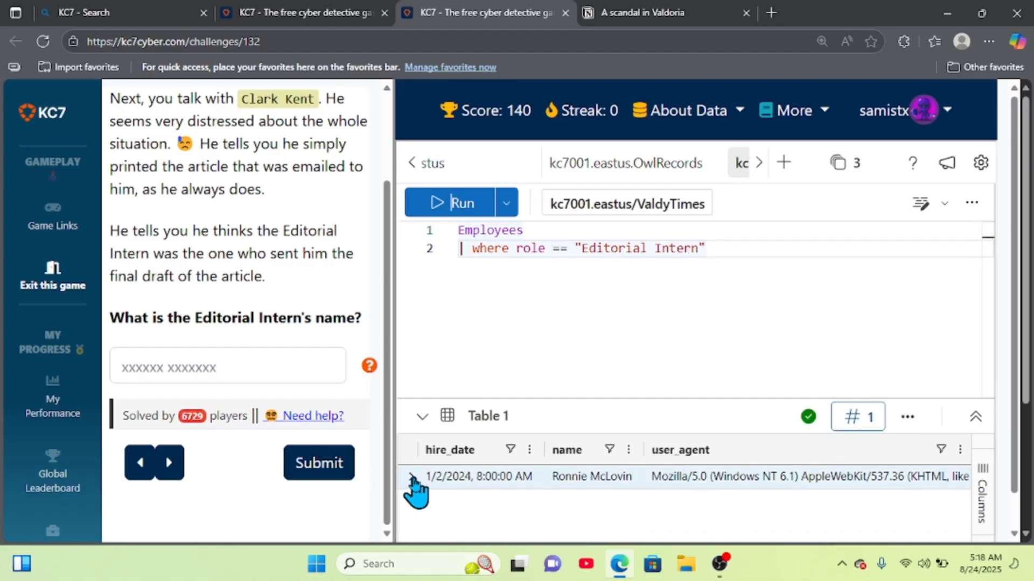
Step: Expand the returned employee record and enlarge the results pane to make room for its details
left_click(412, 477)
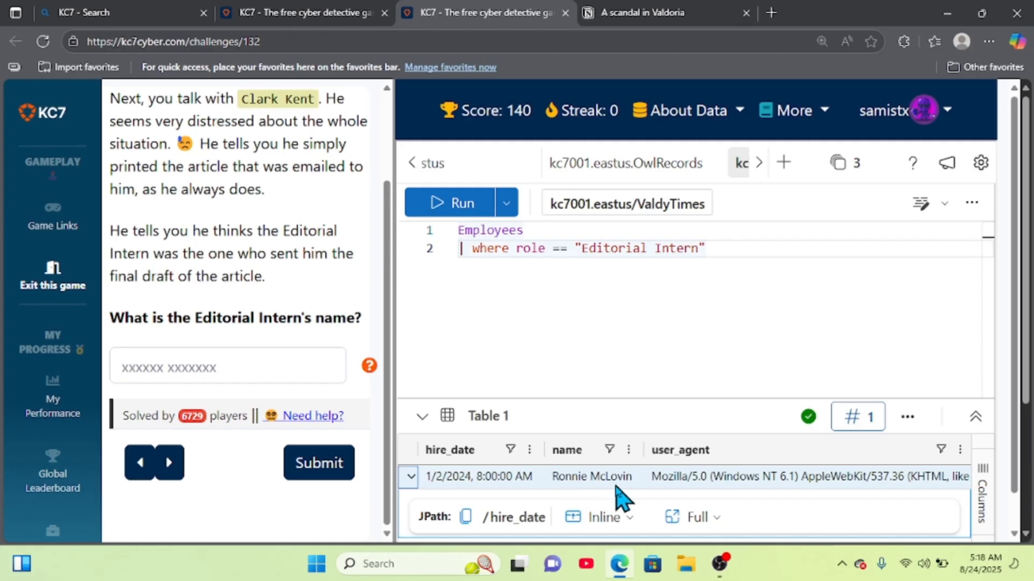
scroll(616, 487, "down", 1)
scroll(617, 490, "down", 2)
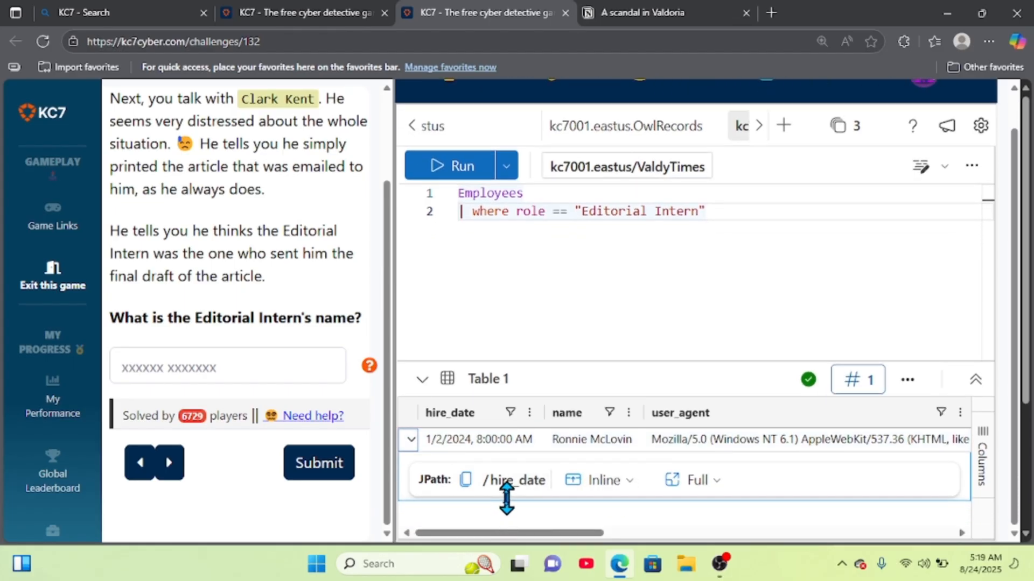
left_click_drag(503, 523, 533, 524)
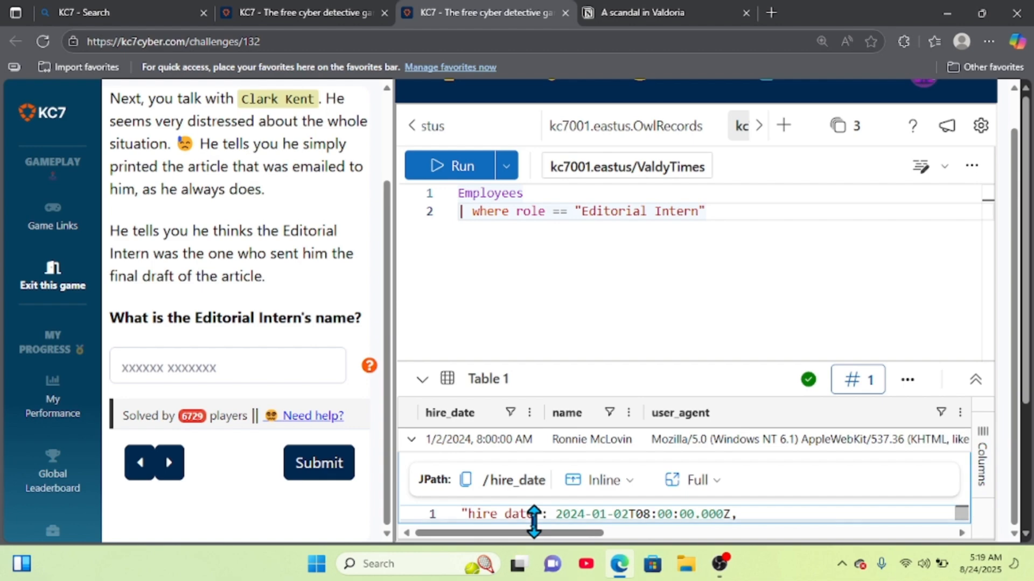
scroll(534, 522, "down", 3)
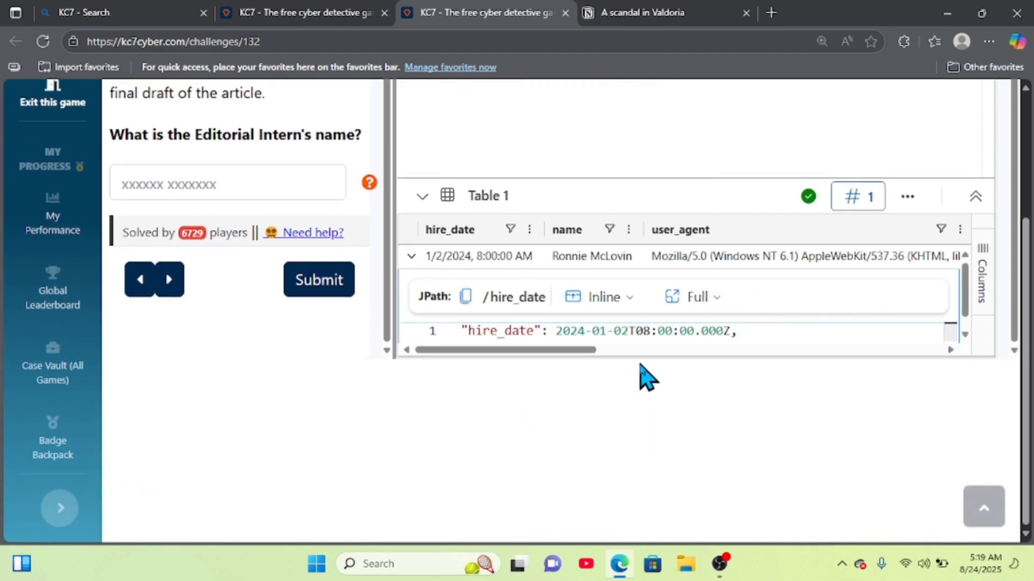
left_click_drag(650, 345, 639, 336)
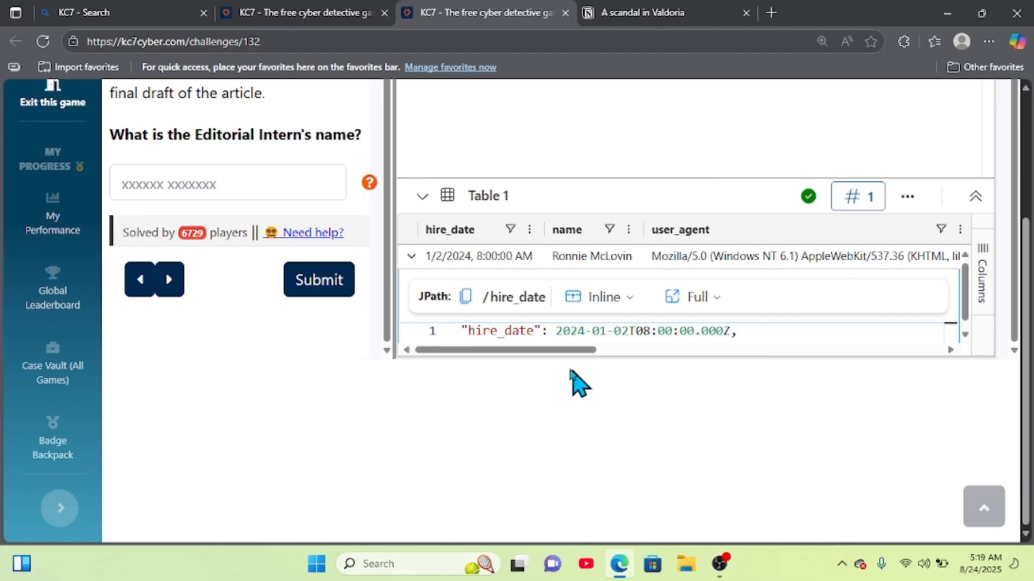
left_click_drag(562, 342, 605, 353)
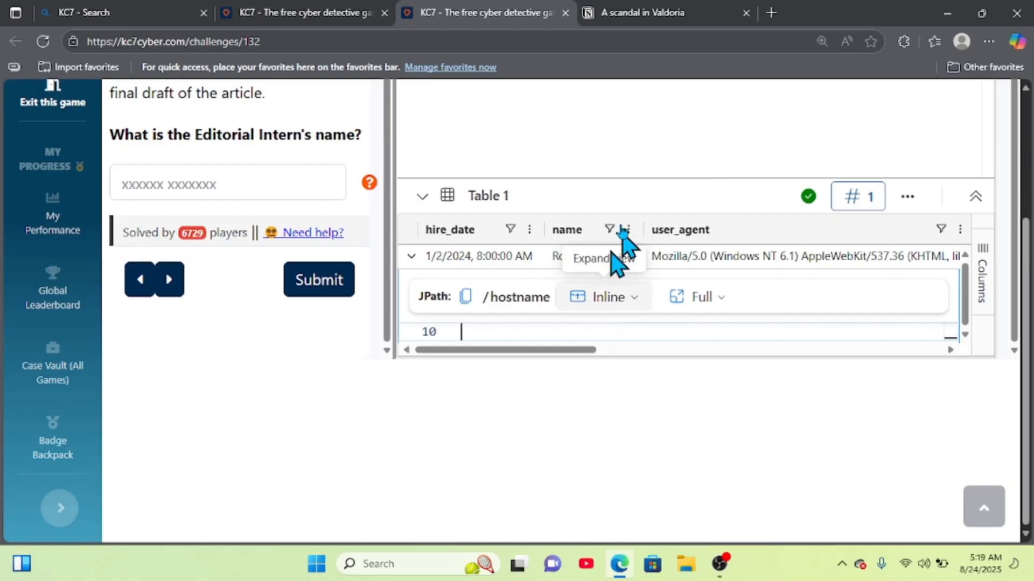
left_click_drag(630, 178, 655, 97)
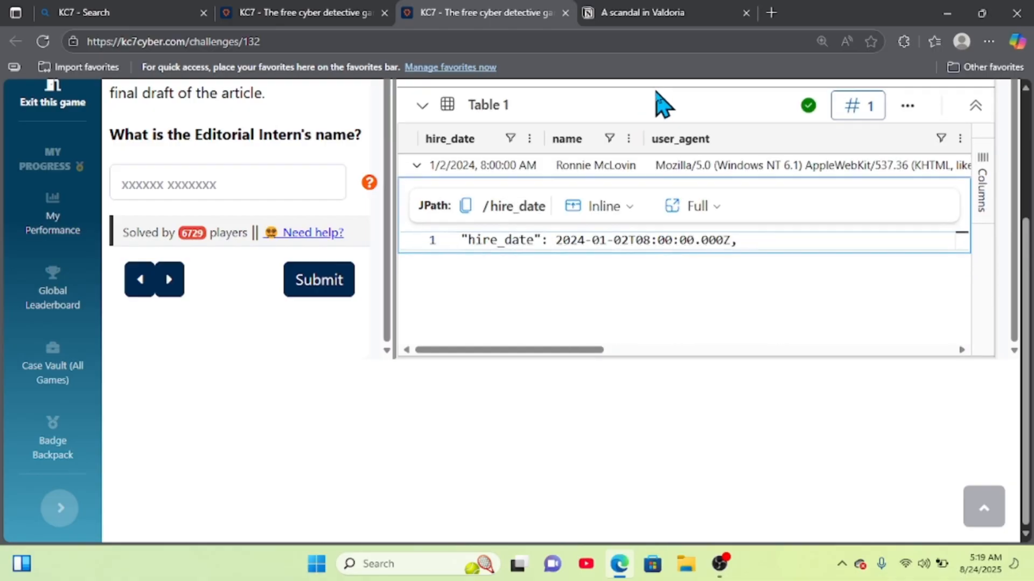
Step: Enlarge the detail view of the expanded employee record and copy all its fields from hire_date to hostname
scroll(650, 250, "down", 3)
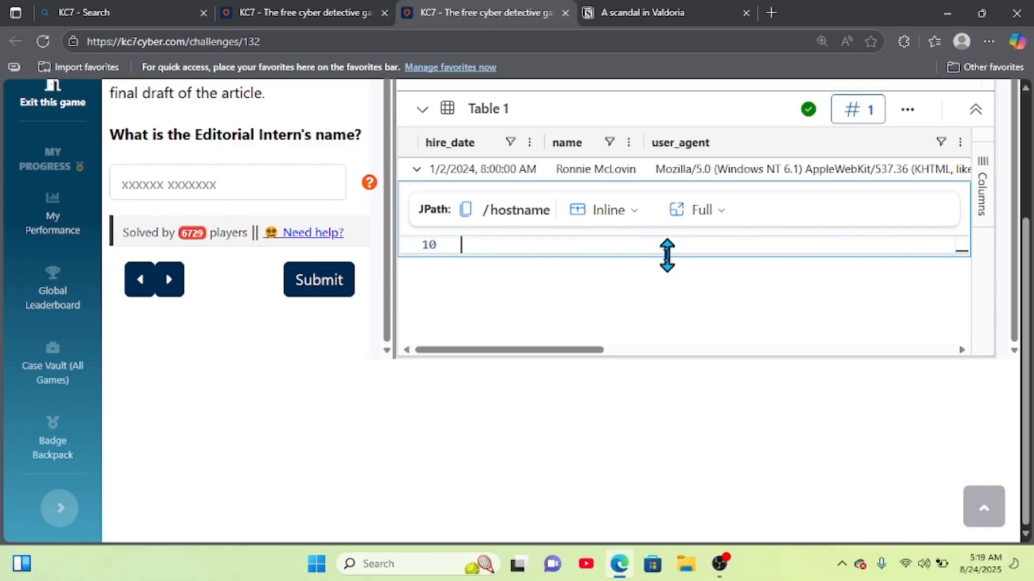
left_click_drag(666, 255, 666, 358)
left_click(685, 325)
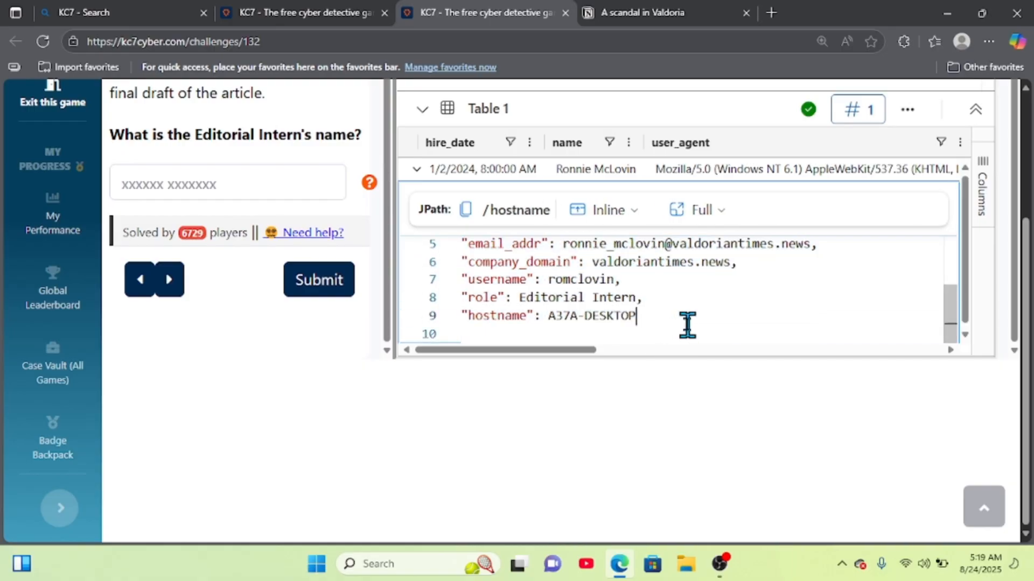
left_click_drag(648, 323, 458, 241)
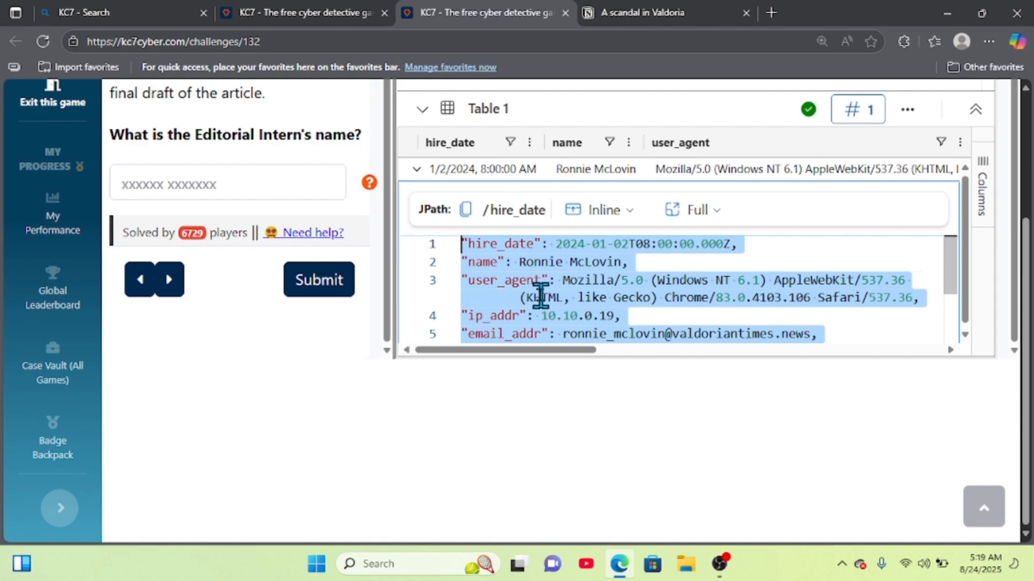
left_click(428, 319)
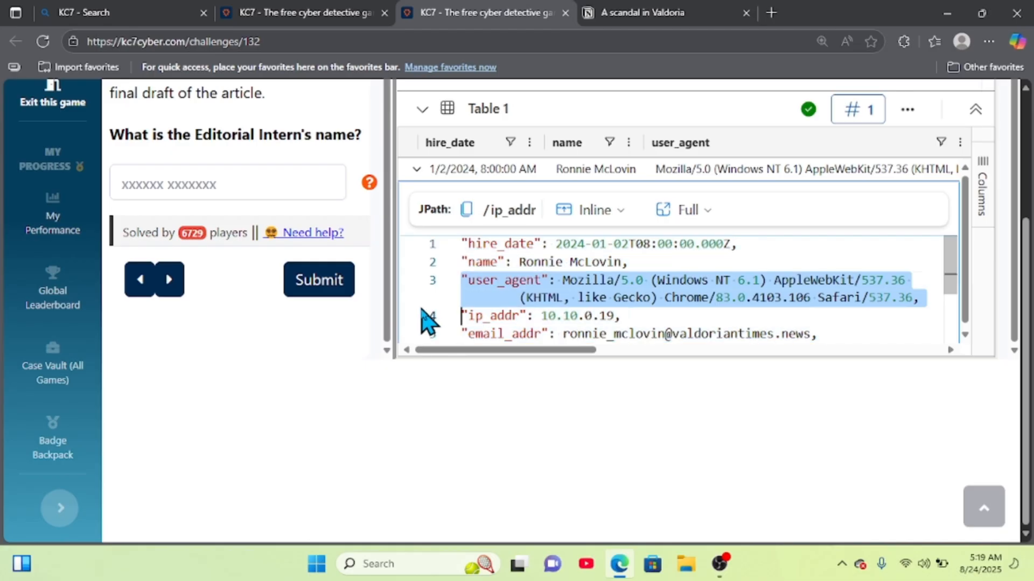
Step: Switch to the Notion page "A scandal in Valdoria" and write the line "editorial intern :"
left_click(671, 12)
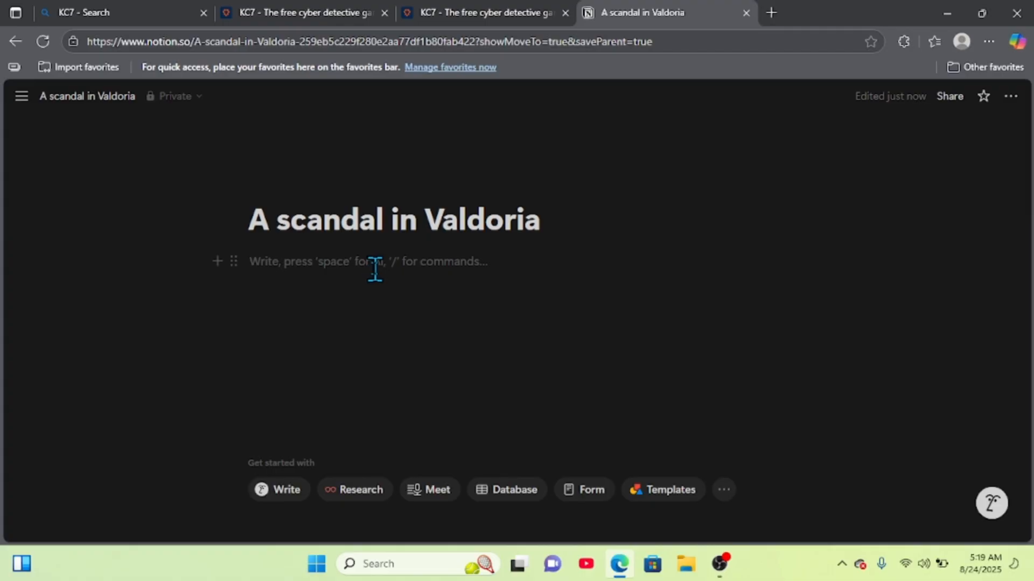
type("edito")
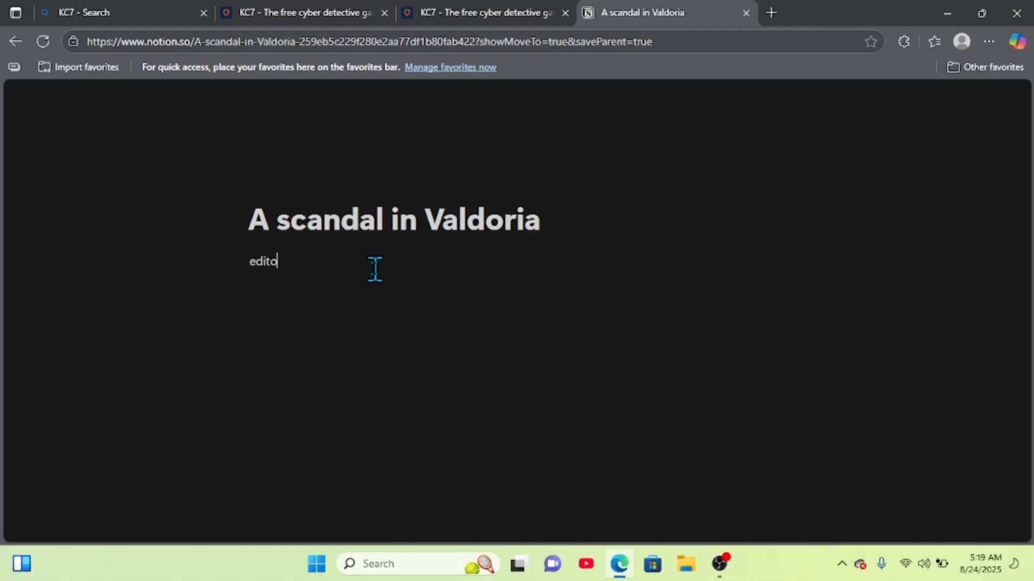
type("rial e")
key("BackSpace")
type("intern")
type(":")
key("Return")
Step: Add the intern's full name followed by a colon on the next line and paste the copied employee record below it
type("Ro")
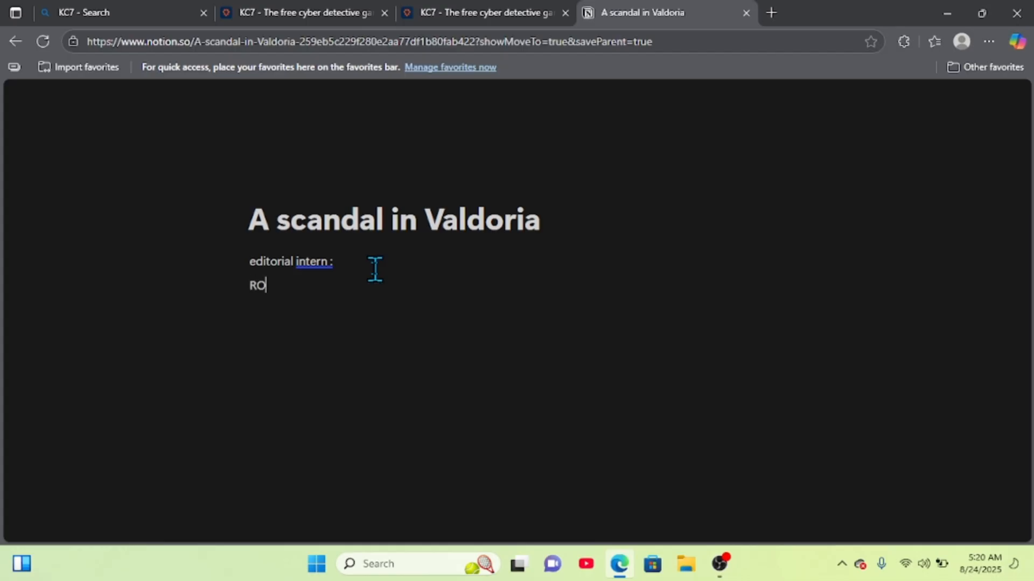
type("nnie mclovin")
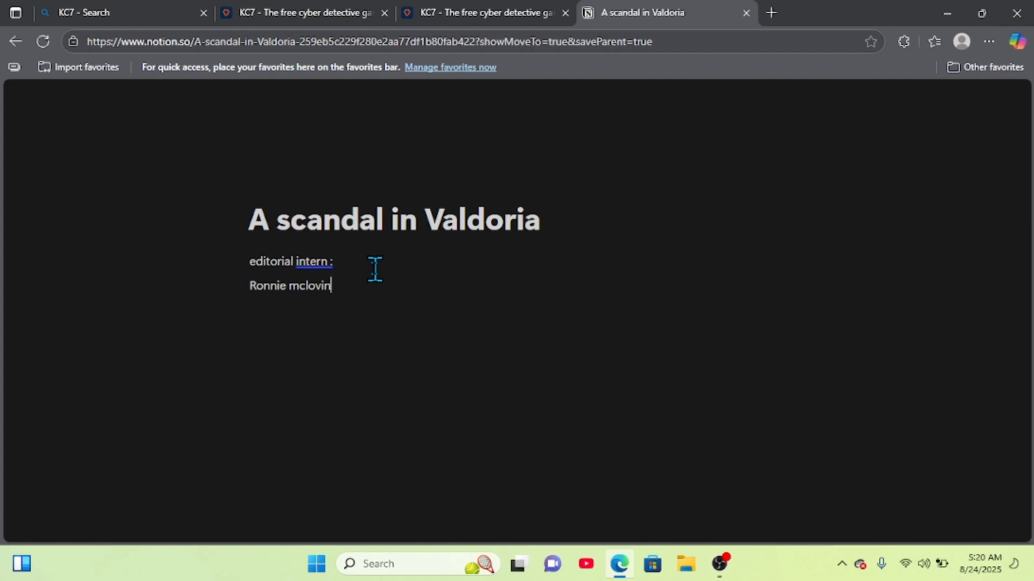
type(":")
key("Return")
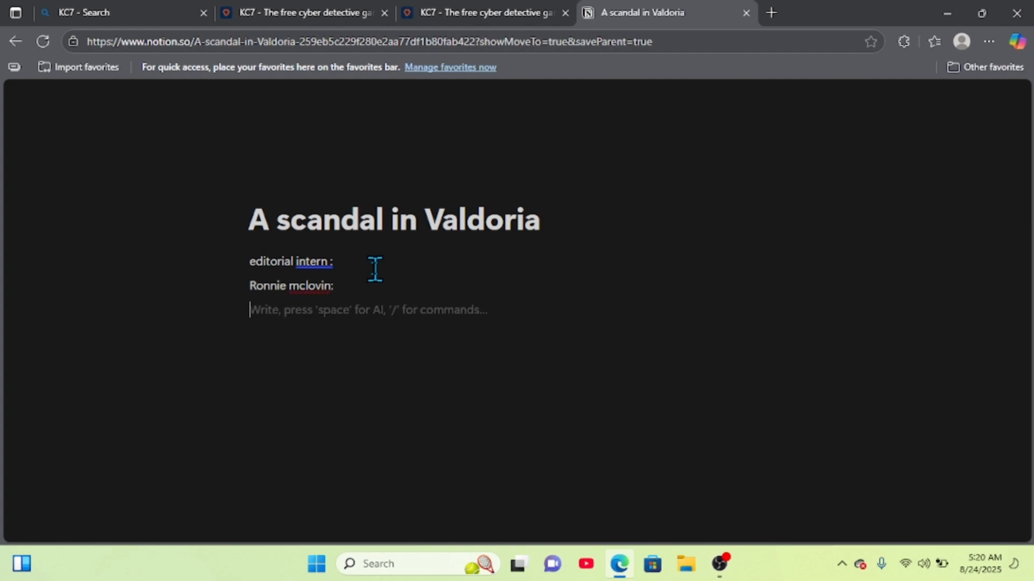
key("ctrl+v")
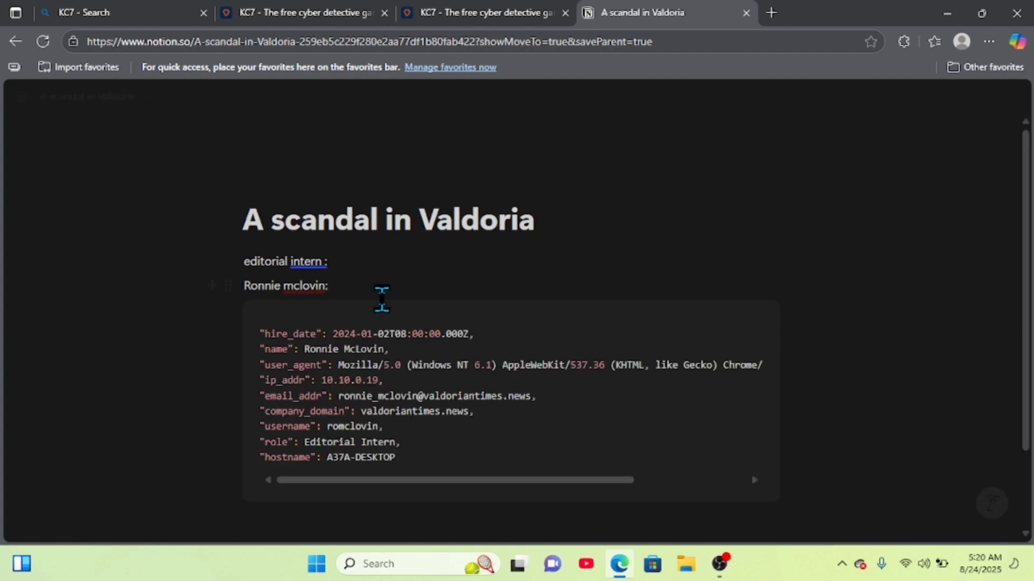
Step: Replace the plain name line above the pasted record with a Heading 3 containing the intern's full name in lowercase
left_click(351, 286)
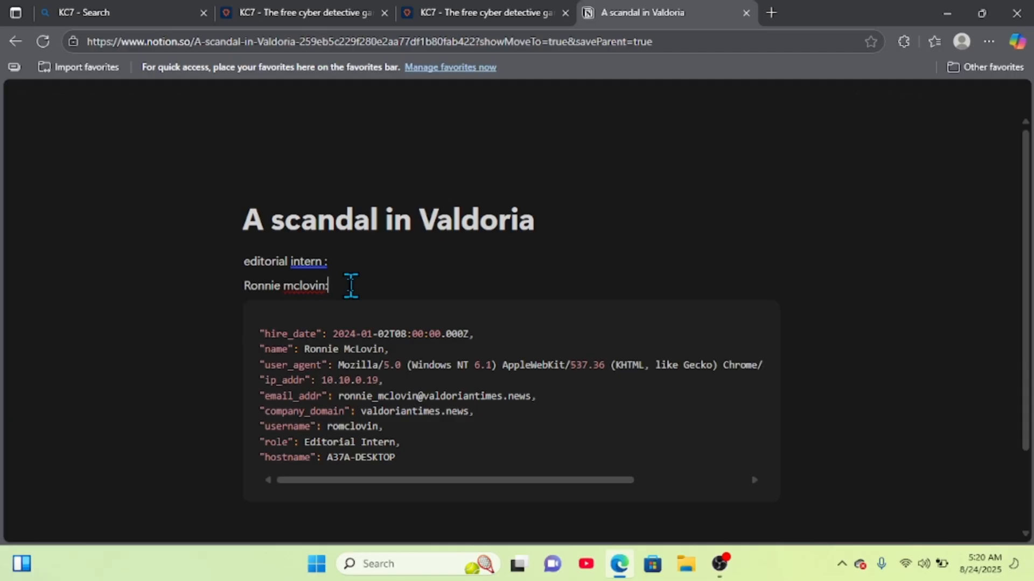
key("BackSpace")
key("BackSpace")
key("BackSpace")
key("BackSpace")
key("BackSpace")
key("BackSpace")
key("BackSpace")
key("BackSpace")
key("BackSpace")
key("BackSpace")
key("BackSpace")
key("BackSpace")
key("BackSpace")
key("BackSpace")
type("/h3")
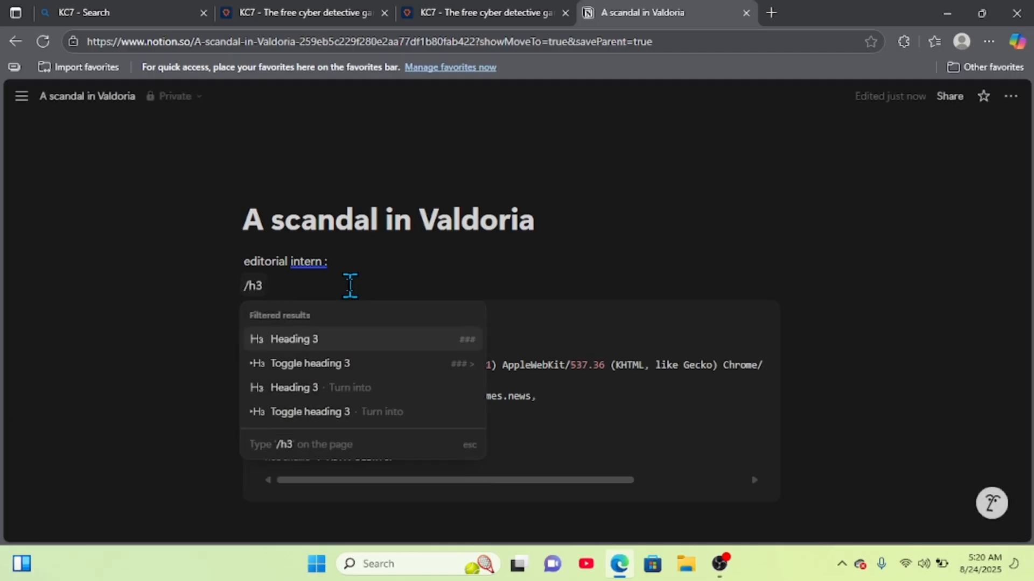
key("Return")
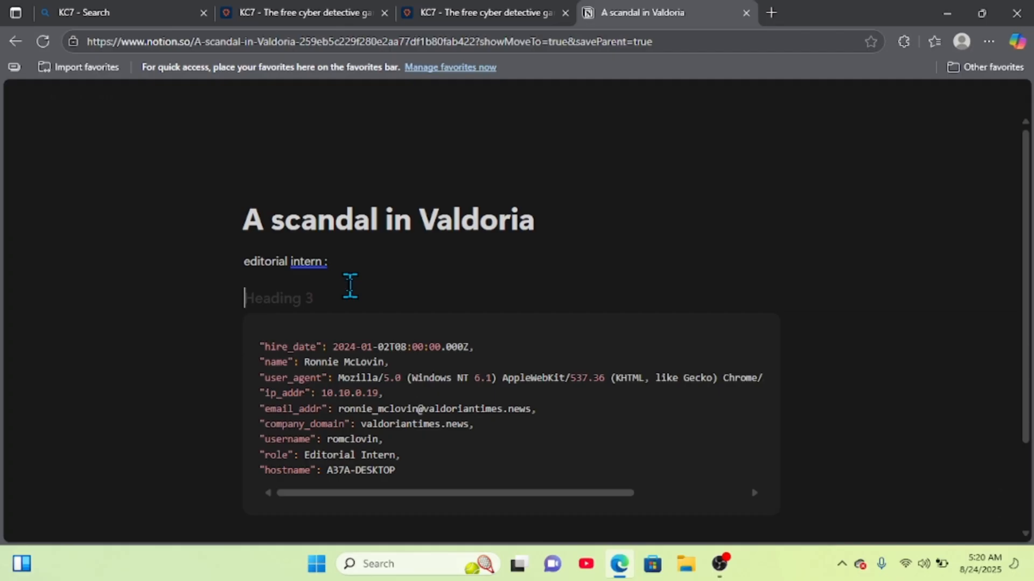
type("ronnie mclobi")
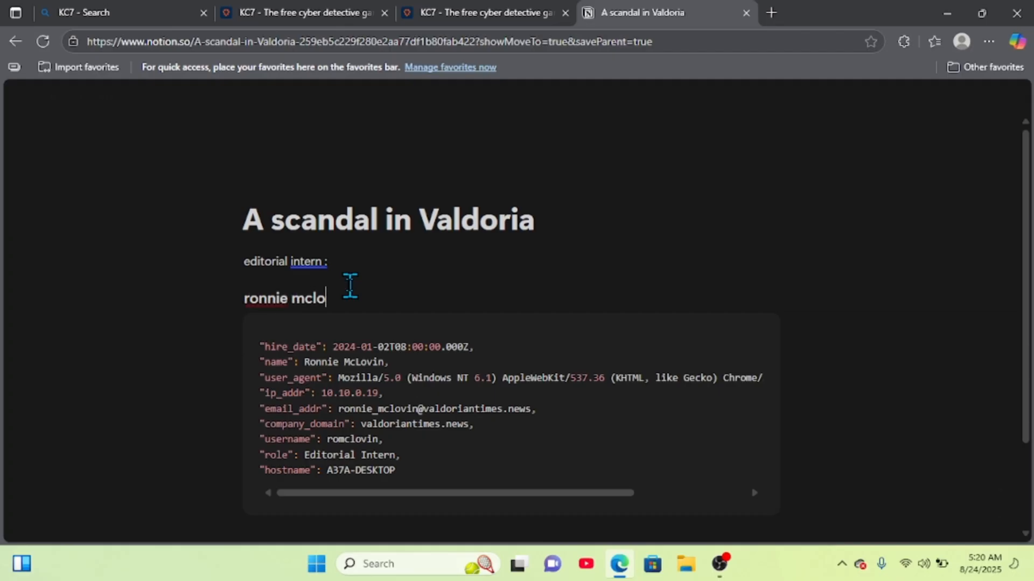
key("BackSpace")
key("BackSpace")
type("vin")
scroll(438, 344, "down", 2)
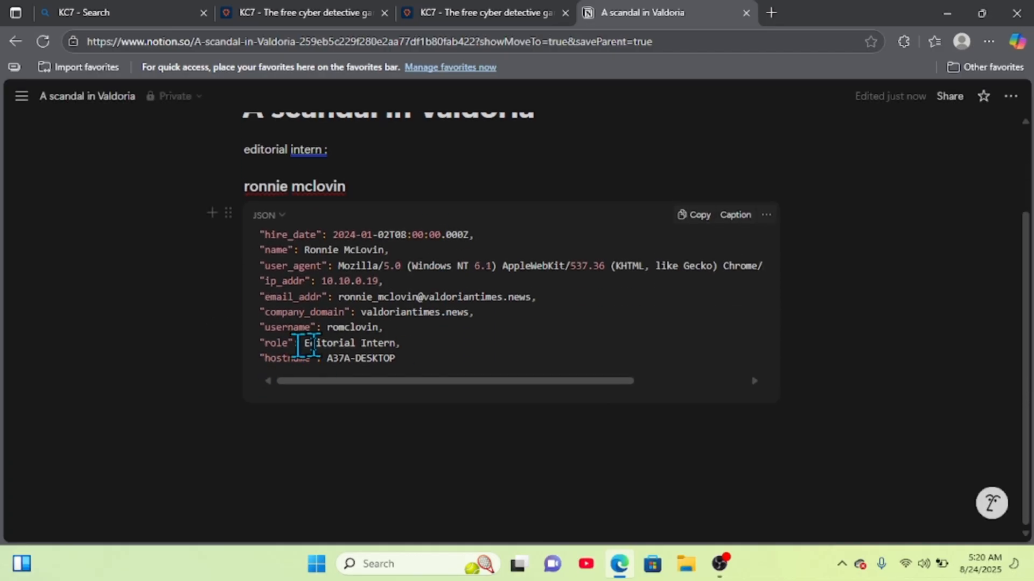
Step: Return to the KC7 challenge and submit the intern's full name as the answer to the Editorial Intern name question
left_click(245, 11)
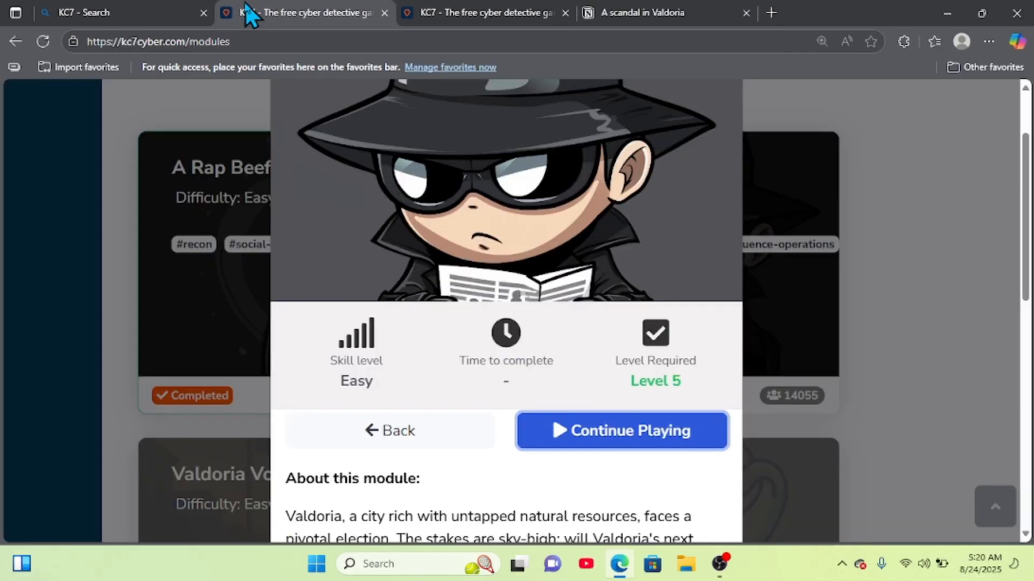
left_click(457, 8)
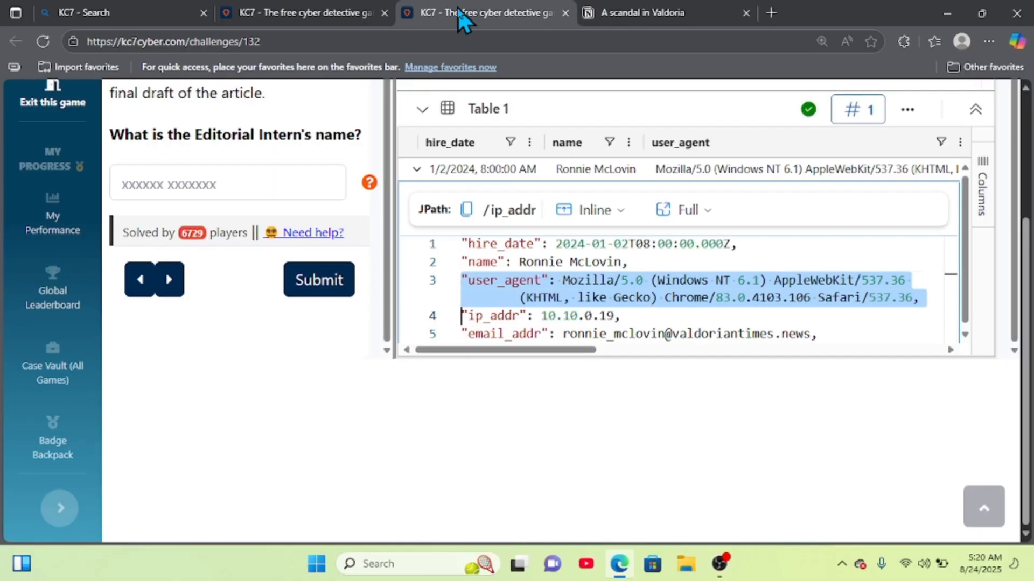
left_click(215, 185)
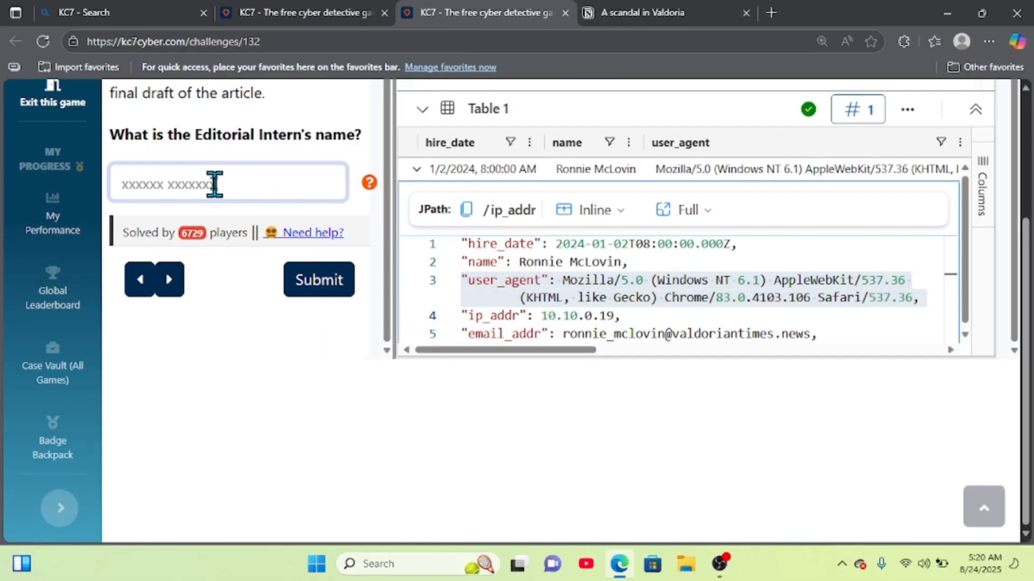
type("Ronnie McLovin")
left_click(323, 286)
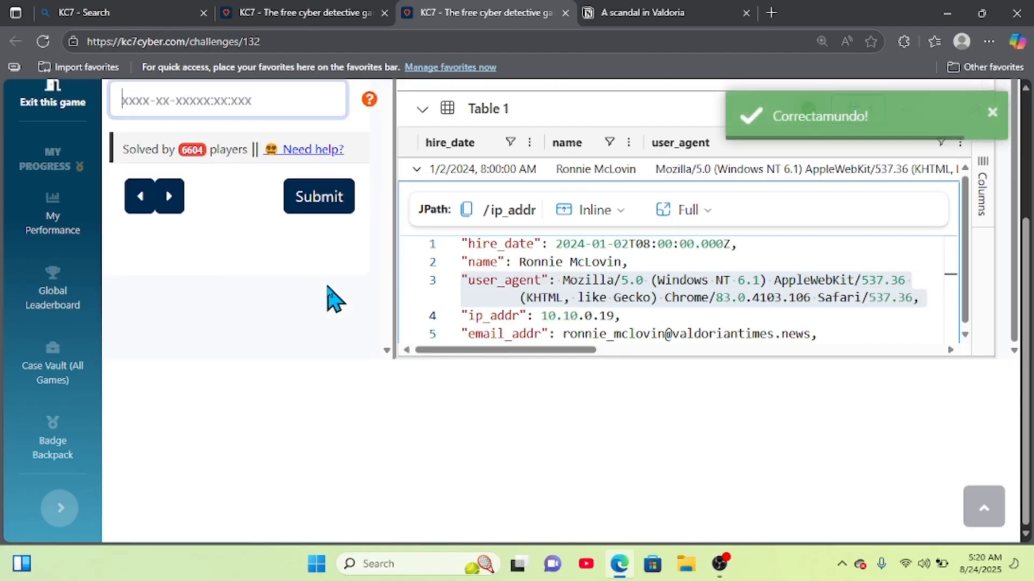
Step: Copy the hire_date value 2024-01-02T08:00:00.000Z from the record and submit it as the answer to Question 3
scroll(328, 285, "up", 3)
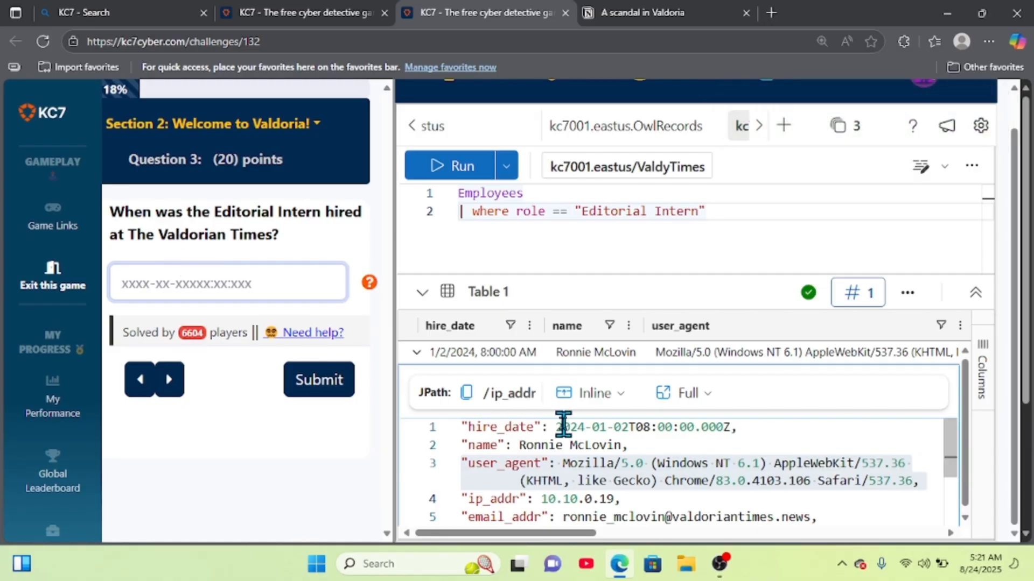
left_click_drag(556, 427, 728, 427)
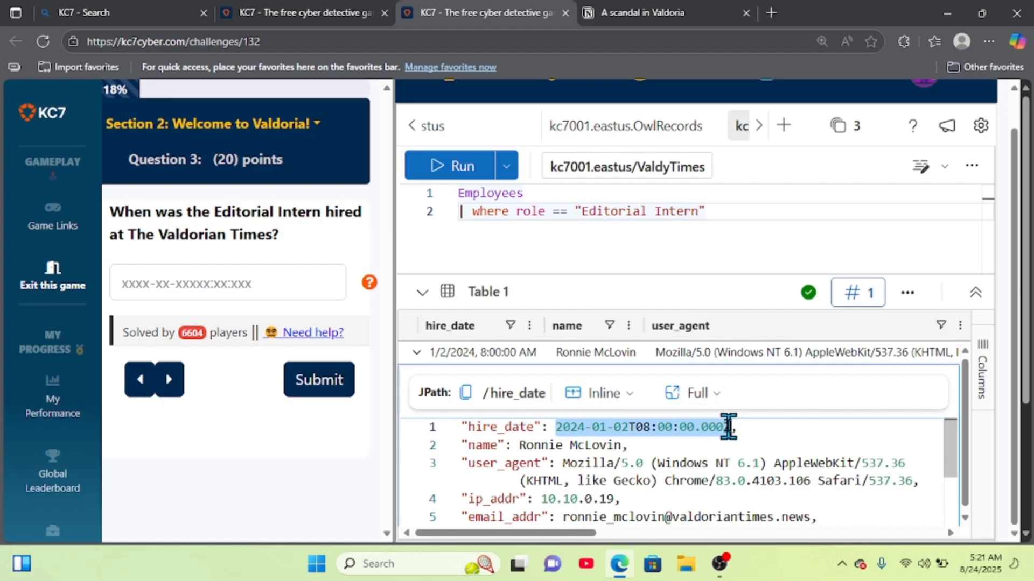
key("ctrl+c")
left_click(187, 292)
key("ctrl+v")
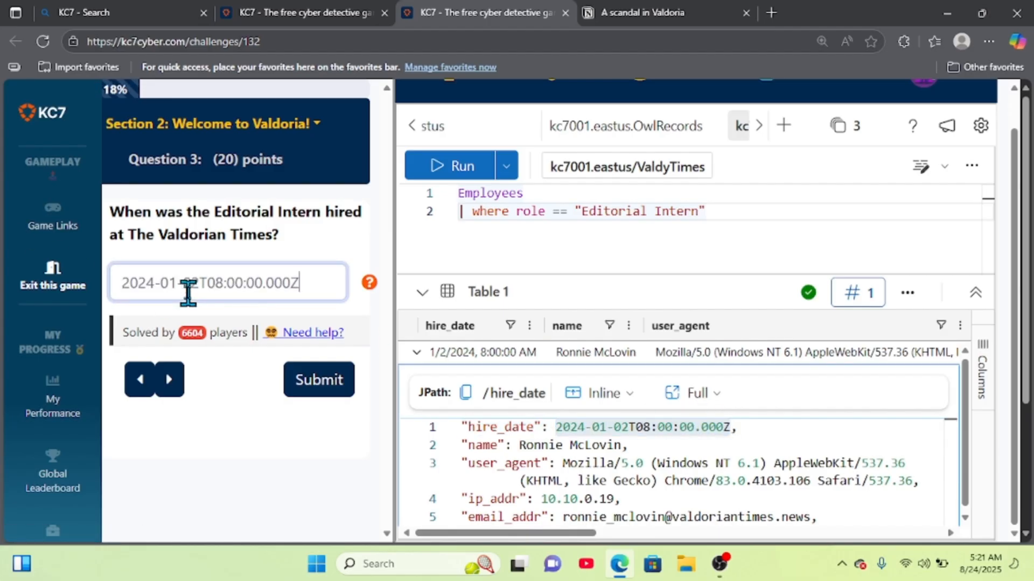
left_click(332, 390)
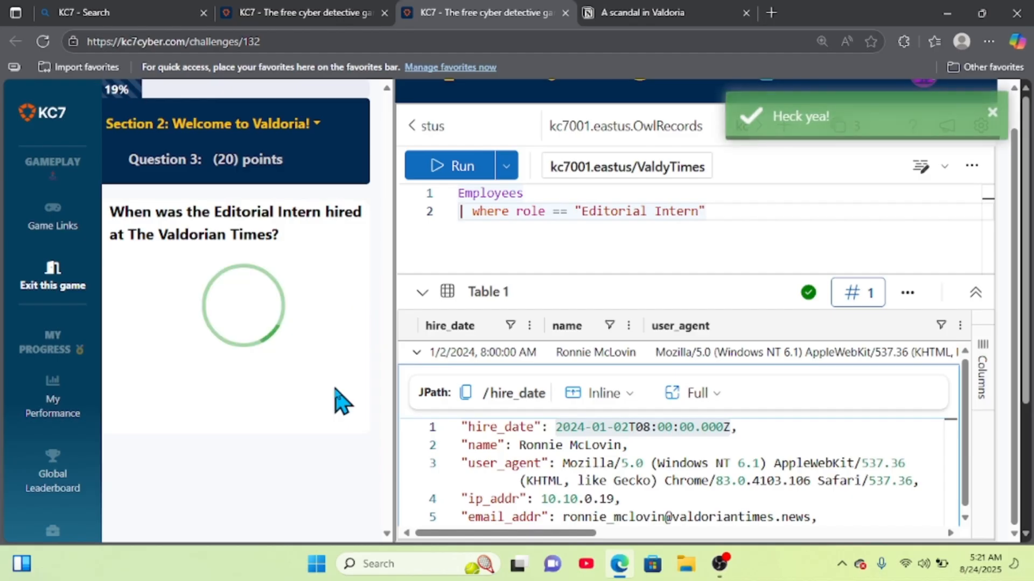
Step: Read the Question 4 briefing about the article's final draft and the question on total emails received
scroll(331, 275, "up", 5)
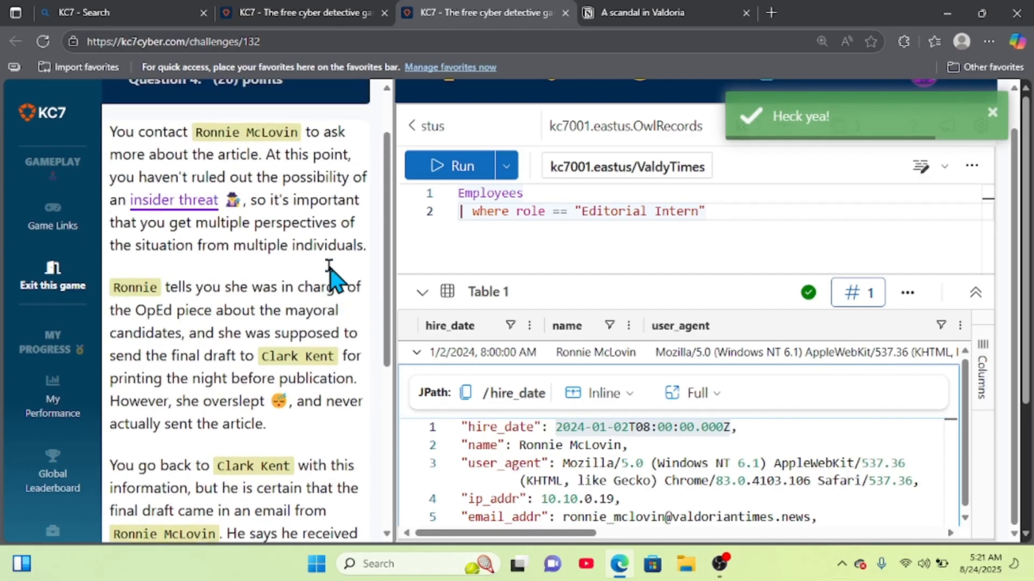
scroll(329, 268, "up", 2)
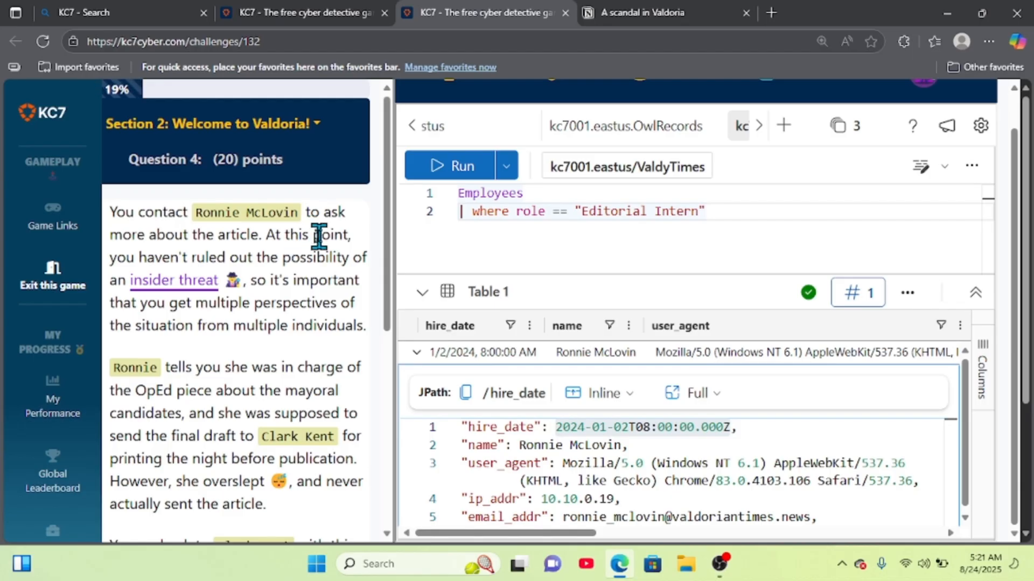
scroll(284, 272, "down", 1)
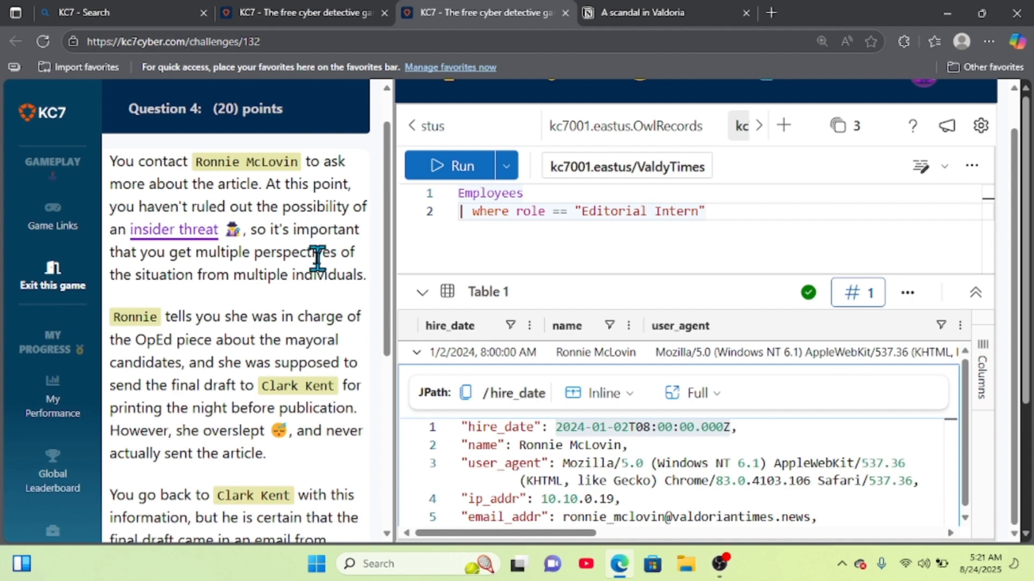
scroll(316, 259, "down", 1)
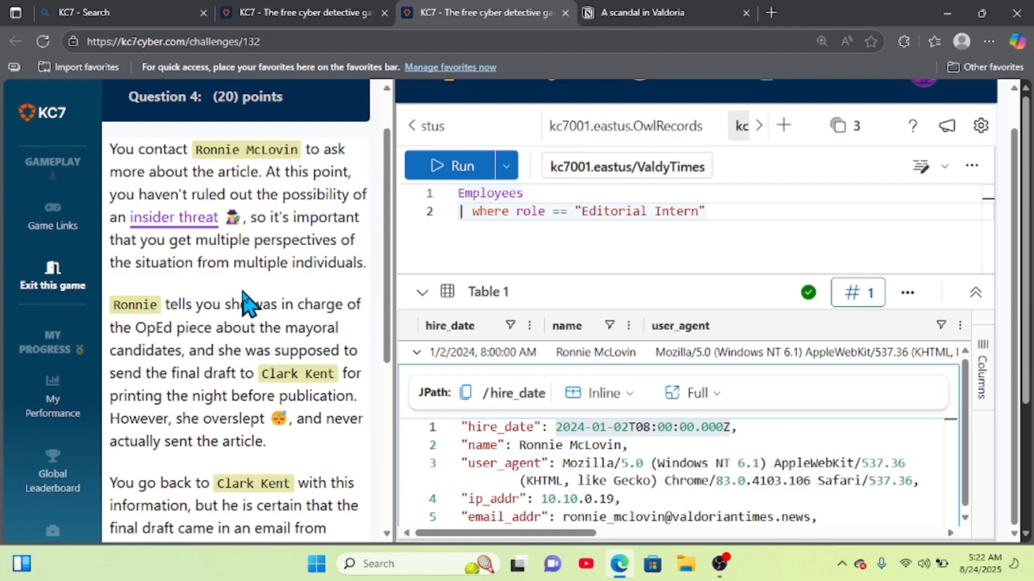
scroll(244, 301, "down", 1)
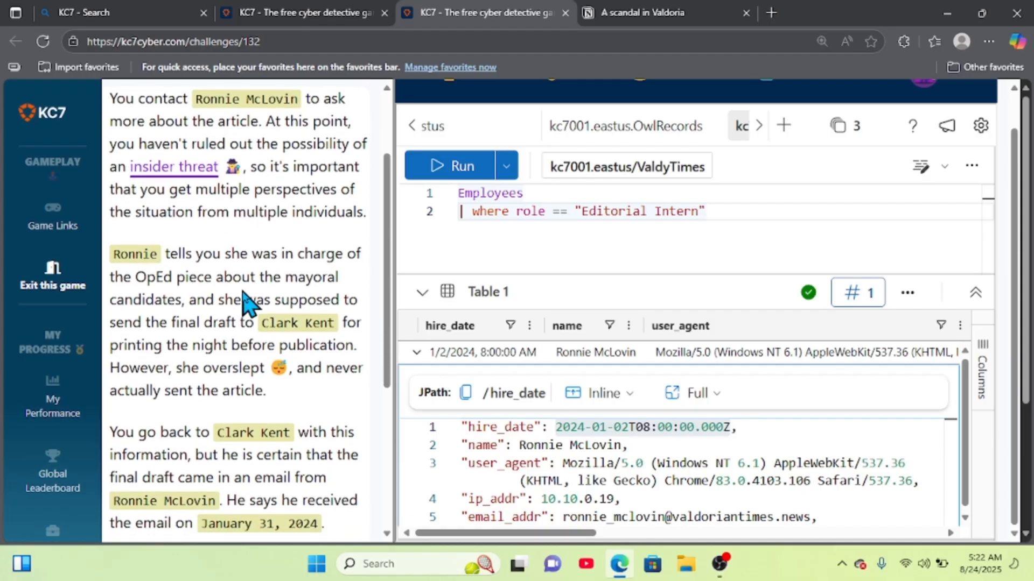
scroll(242, 290, "down", 1)
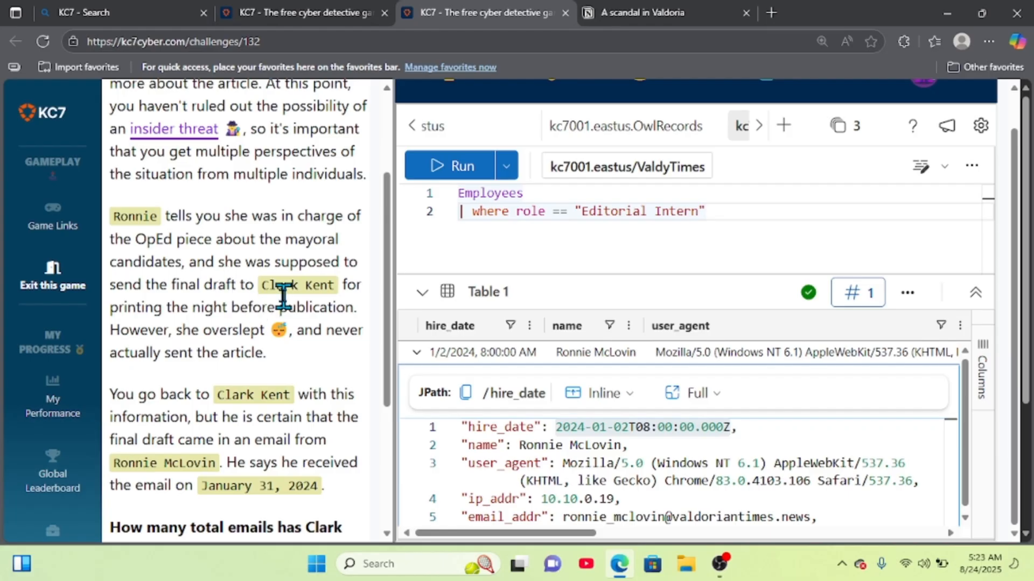
scroll(282, 295, "down", 1)
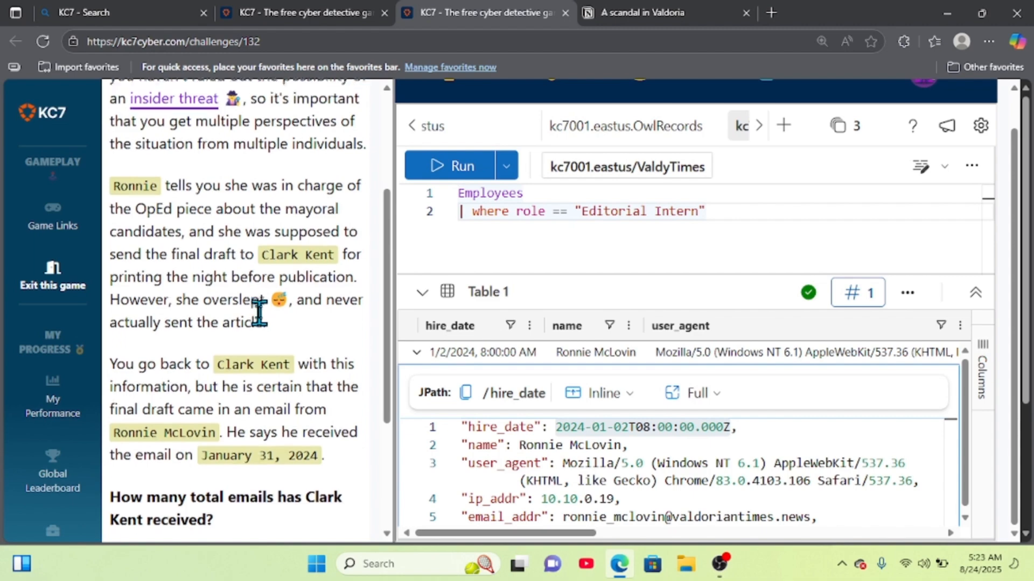
scroll(264, 323, "down", 1)
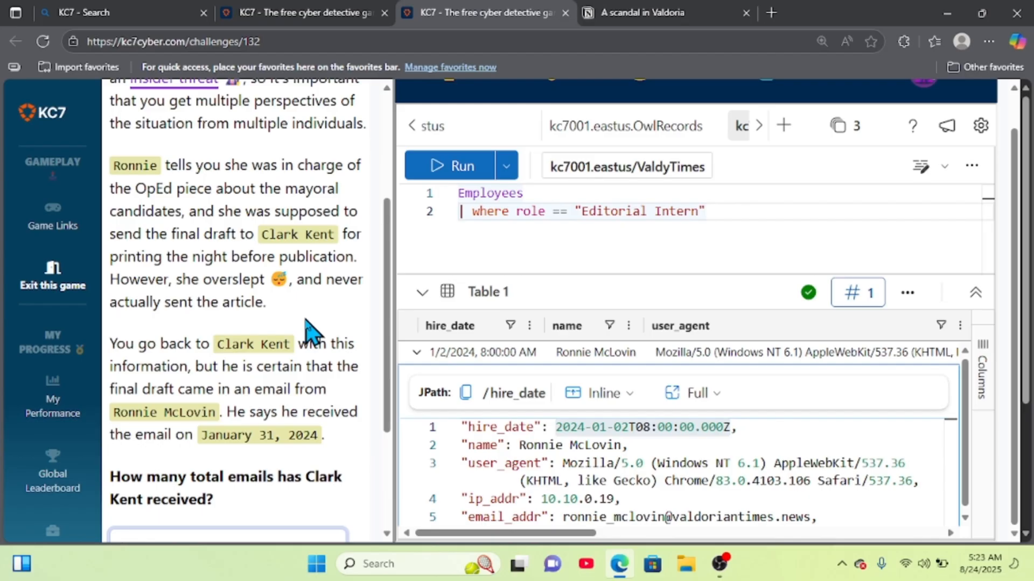
scroll(310, 331, "down", 2)
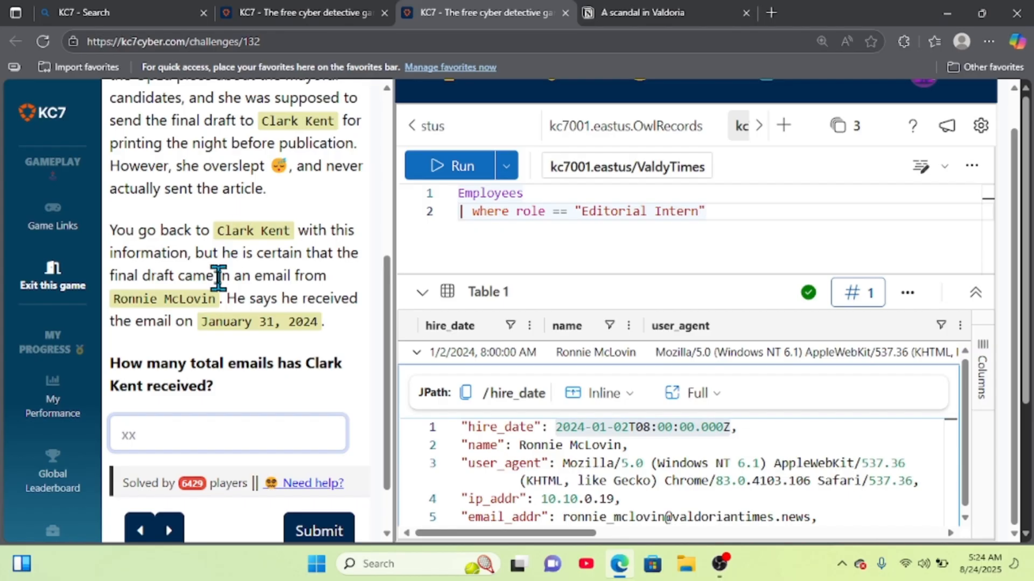
scroll(296, 253, "down", 1)
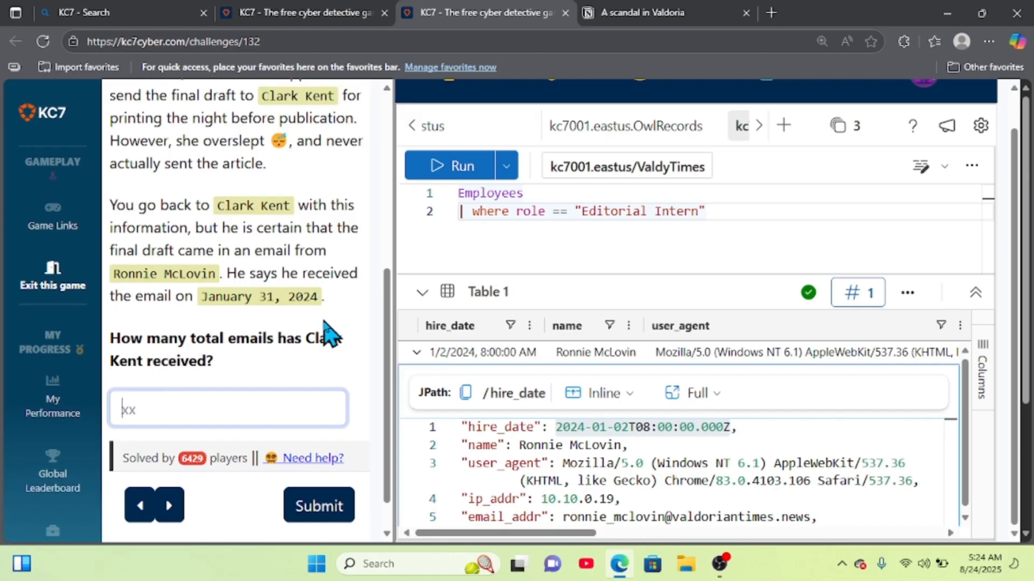
scroll(325, 334, "down", 1)
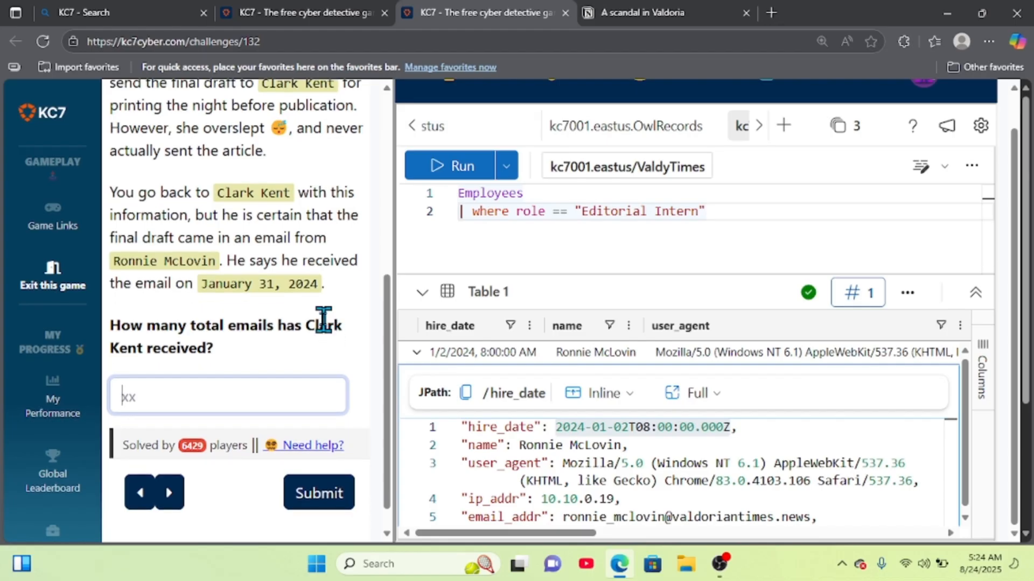
scroll(324, 322, "down", 2)
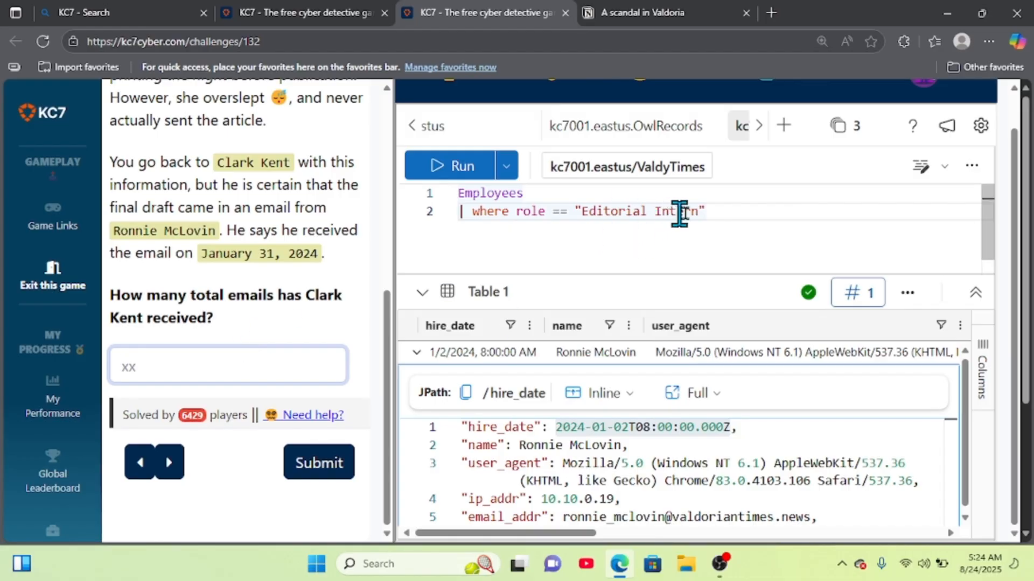
Step: Replace the role filter in the Employees query with a name == filter for the newspaper printer's full name and run the query
left_click(704, 211)
key("BackSpace")
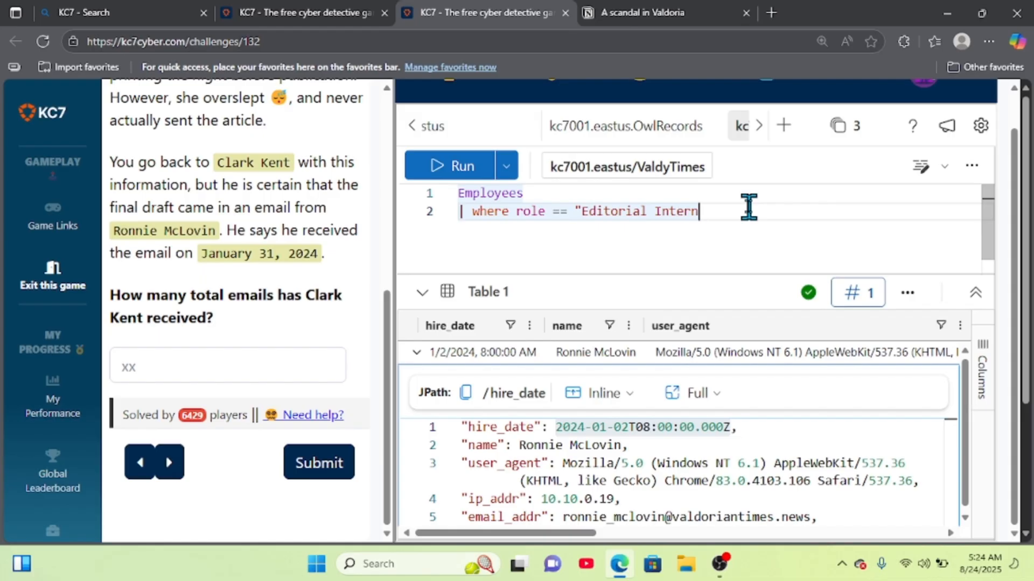
key("BackSpace")
key("BackSpace")
key("BackSpace")
key("BackSpace")
key("BackSpace")
key("BackSpace")
key("BackSpace")
key("BackSpace")
key("BackSpace")
key("BackSpace")
key("BackSpace")
key("BackSpace")
key("BackSpace")
key("BackSpace")
key("BackSpace")
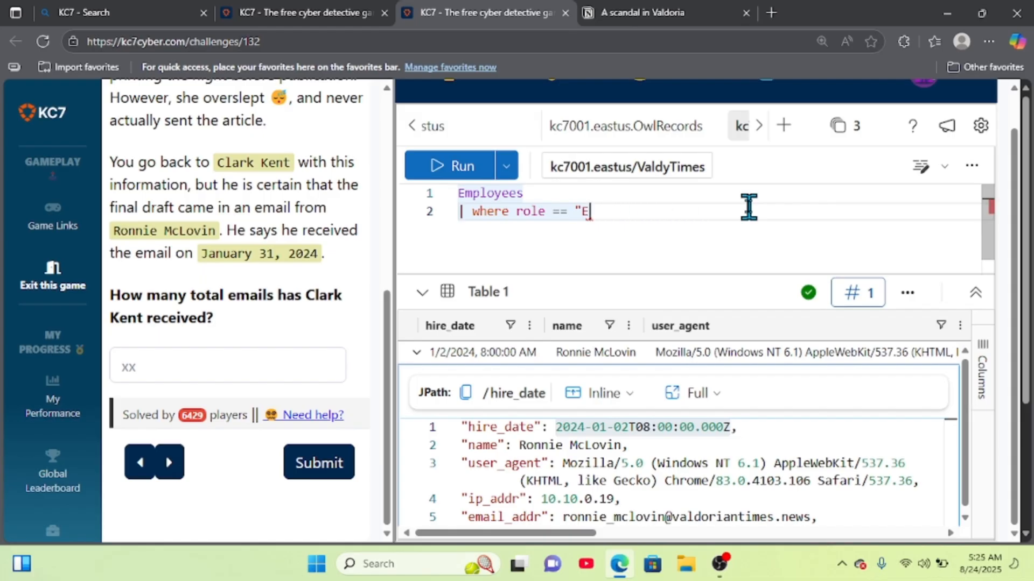
key("BackSpace")
key("BackSpace")
key("BackSpace")
key("BackSpace")
key("BackSpace")
key("BackSpace")
key("BackSpace")
key("BackSpace")
key("BackSpace")
key("BackSpace")
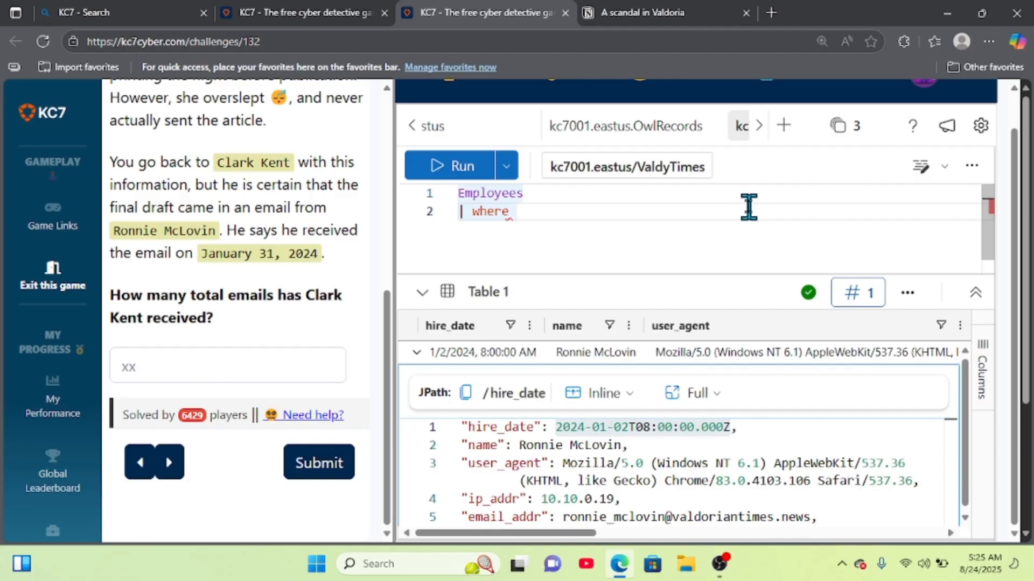
type("name == ")
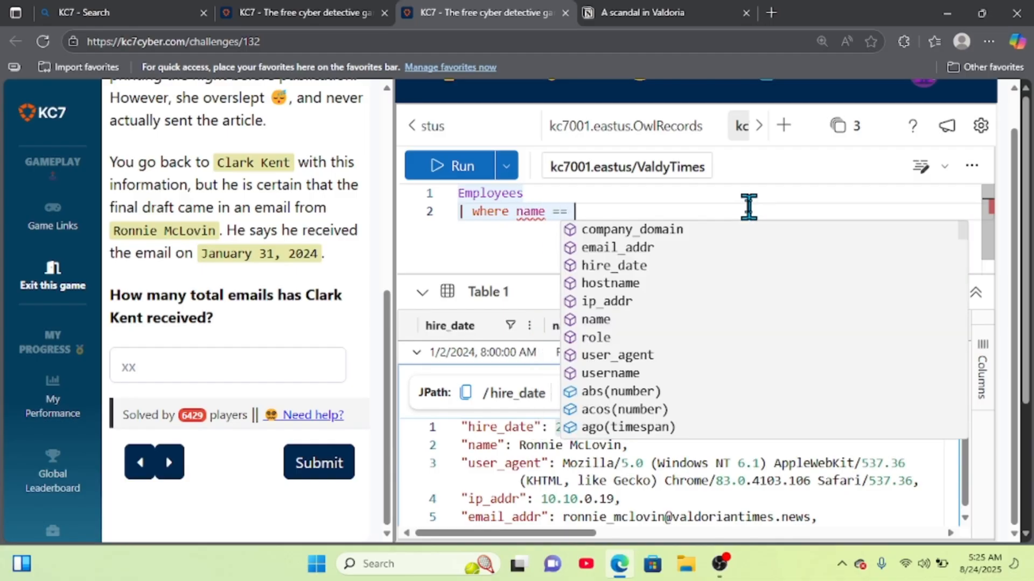
type("\"\"")
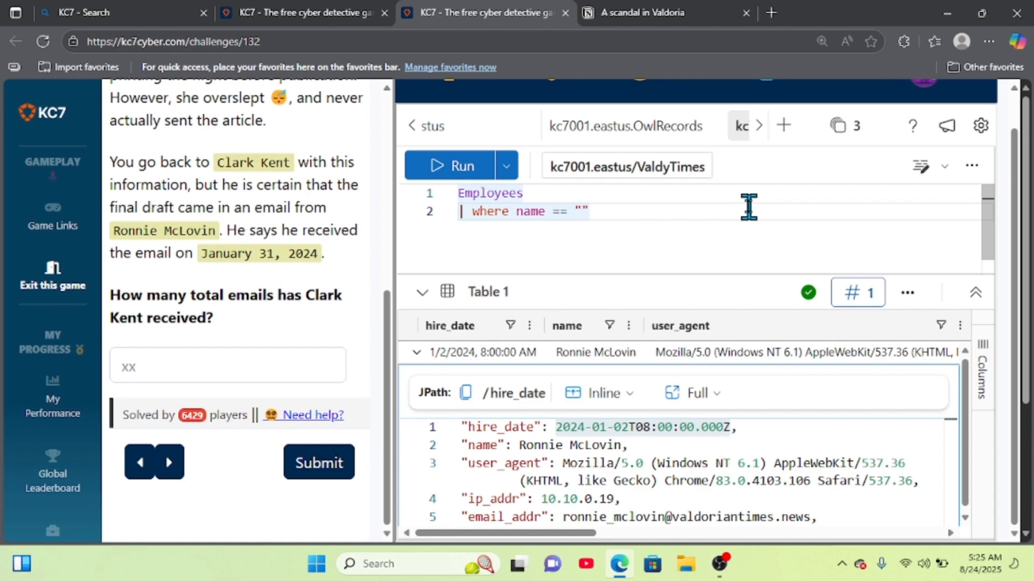
type("Clark ")
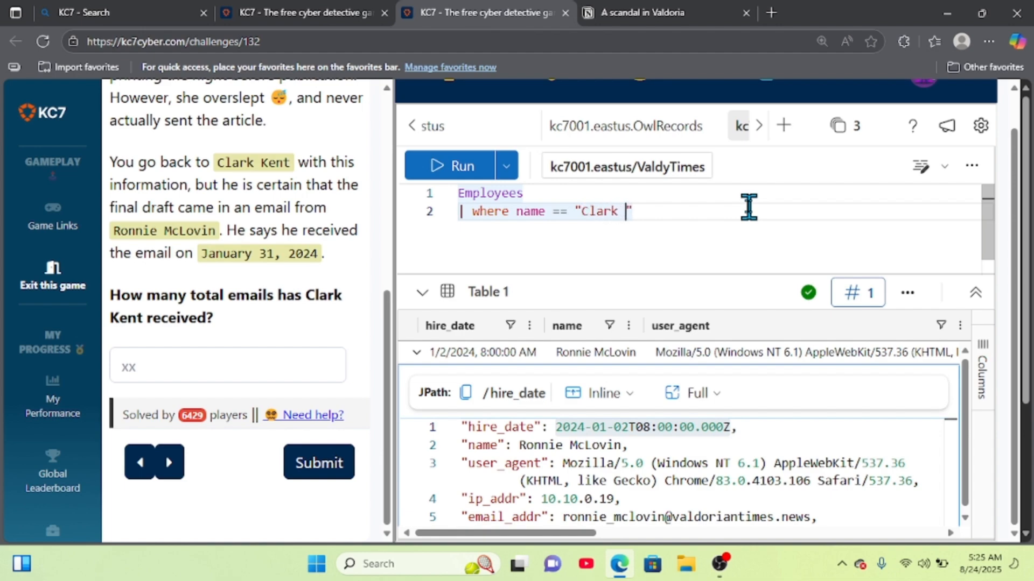
type("Kent")
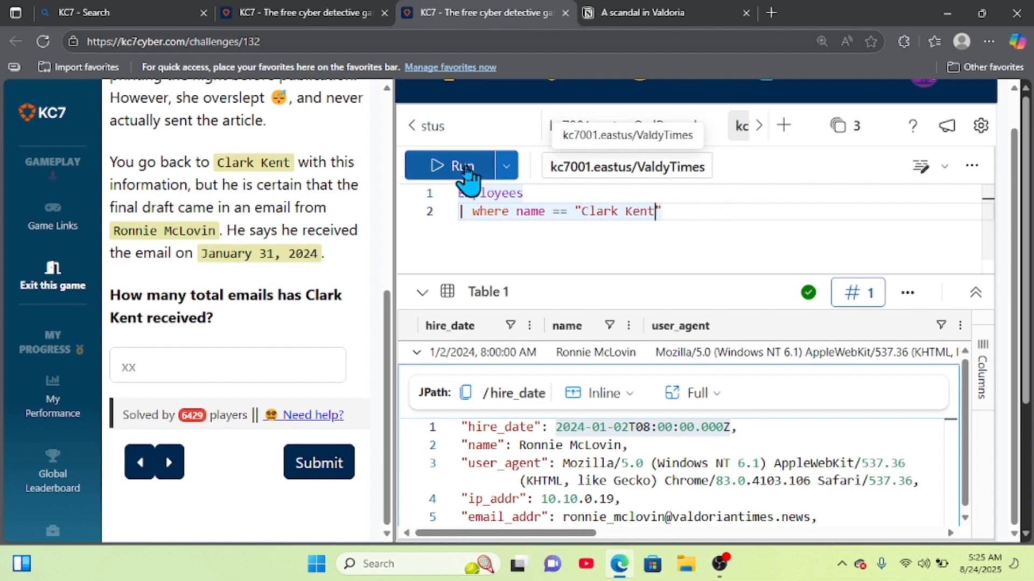
left_click(466, 171)
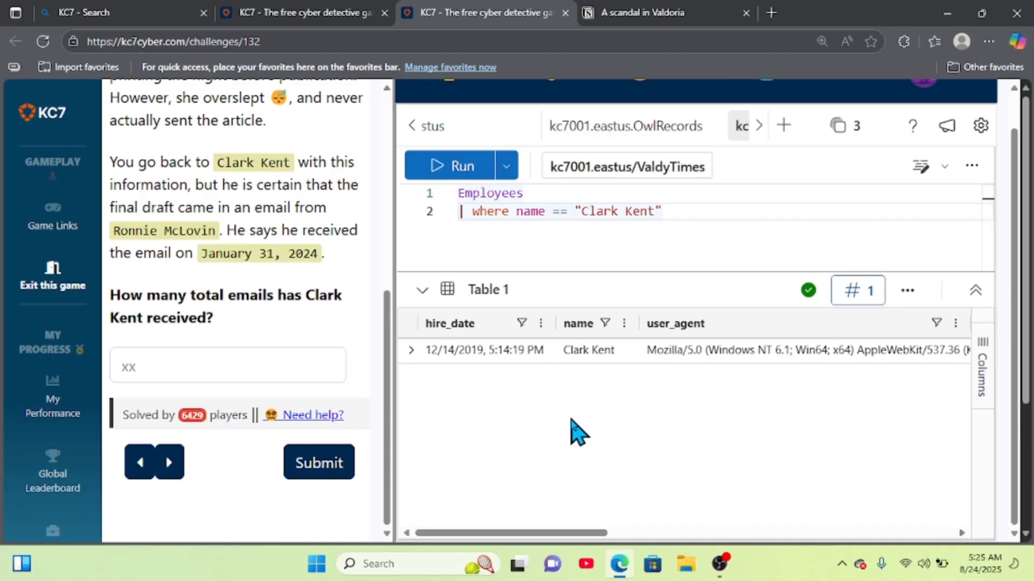
Step: Expand the printer's returned record, copy all its fields, and switch to the Notion notes page
left_click(411, 350)
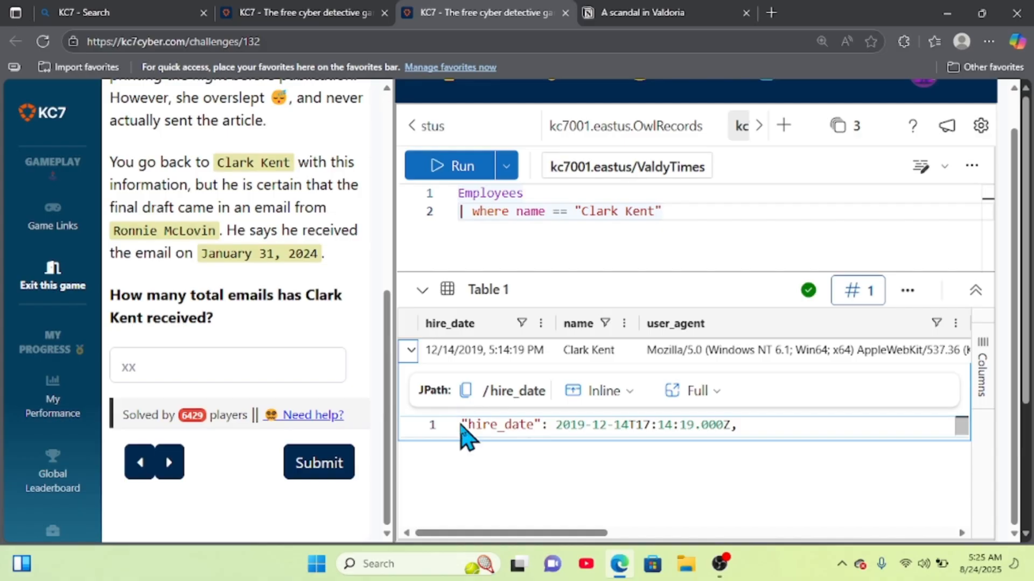
mouse_move(460, 425)
left_mouse_down()
mouse_move(528, 458)
mouse_move(616, 412)
mouse_move(648, 452)
mouse_move(665, 418)
mouse_move(680, 467)
left_mouse_up()
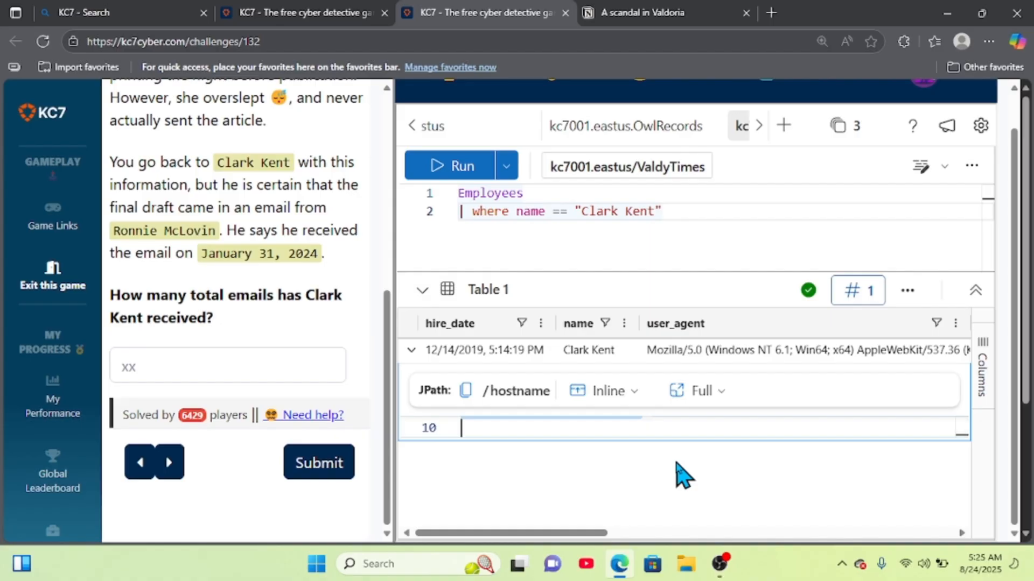
left_click(627, 17)
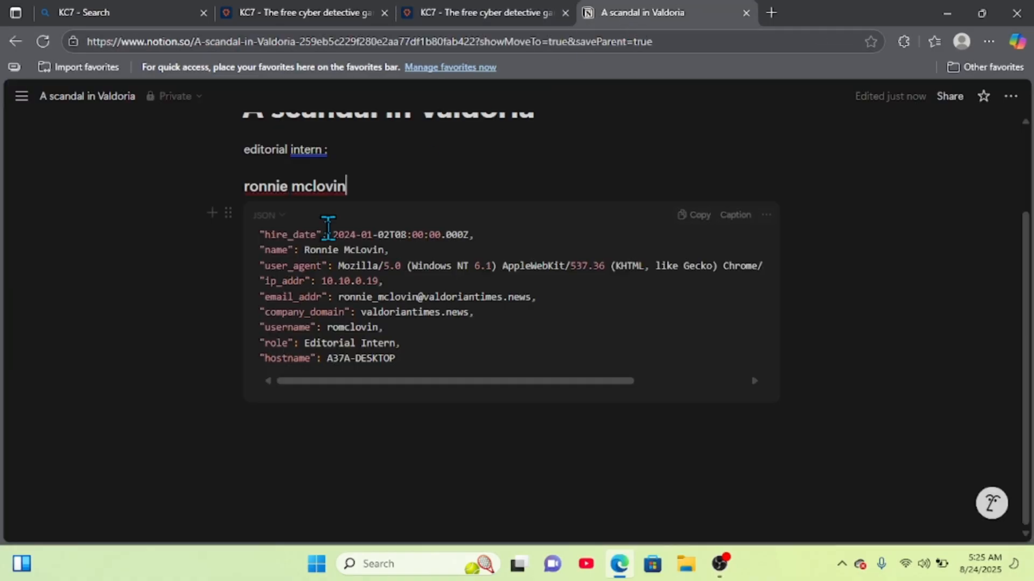
Step: Below the intern's record, add a Heading 3 with the printer's full name and "( final printer):", and paste the copied record under it
left_click(323, 444)
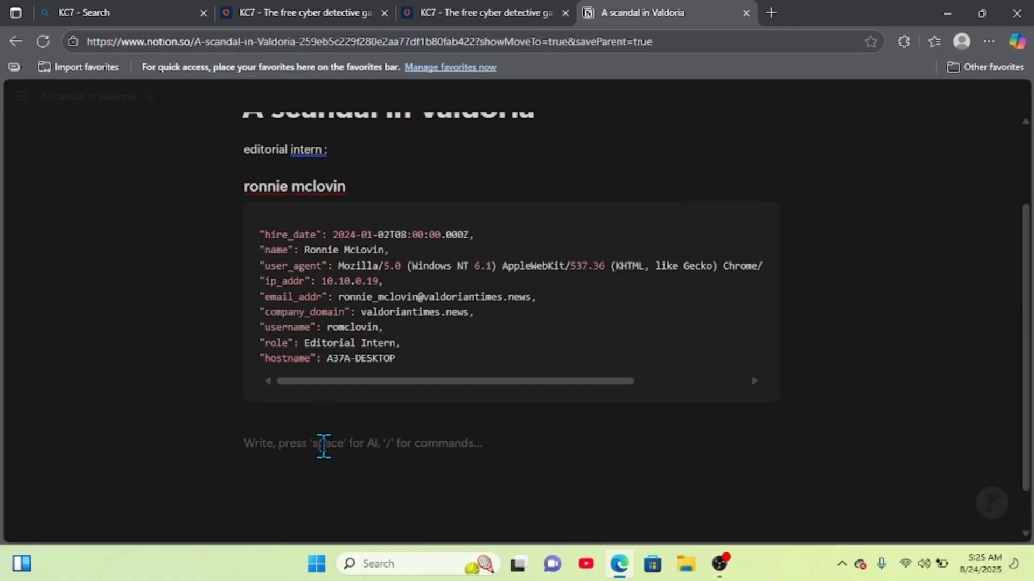
type("/h3")
key("Return")
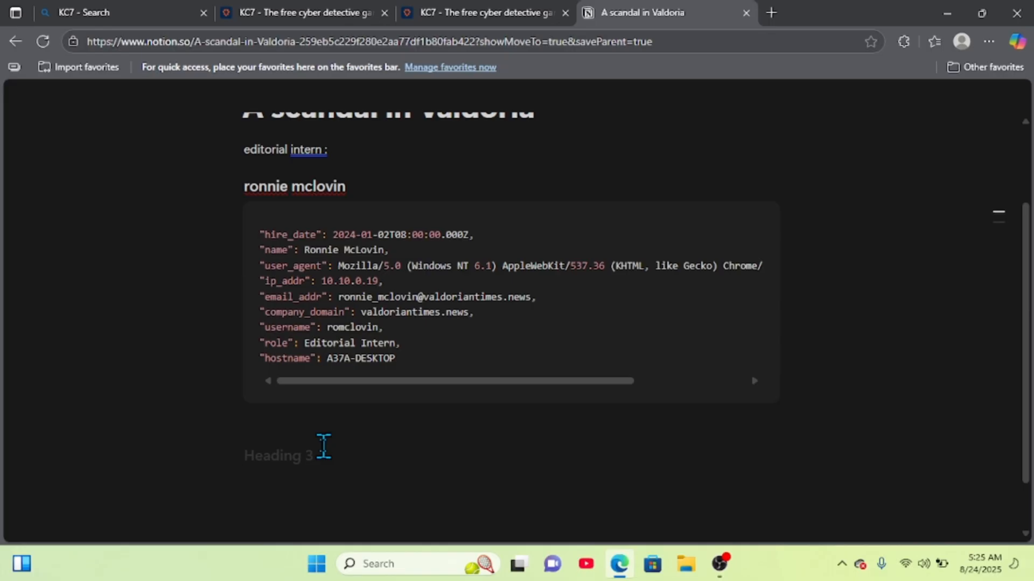
type("Clark Kent ")
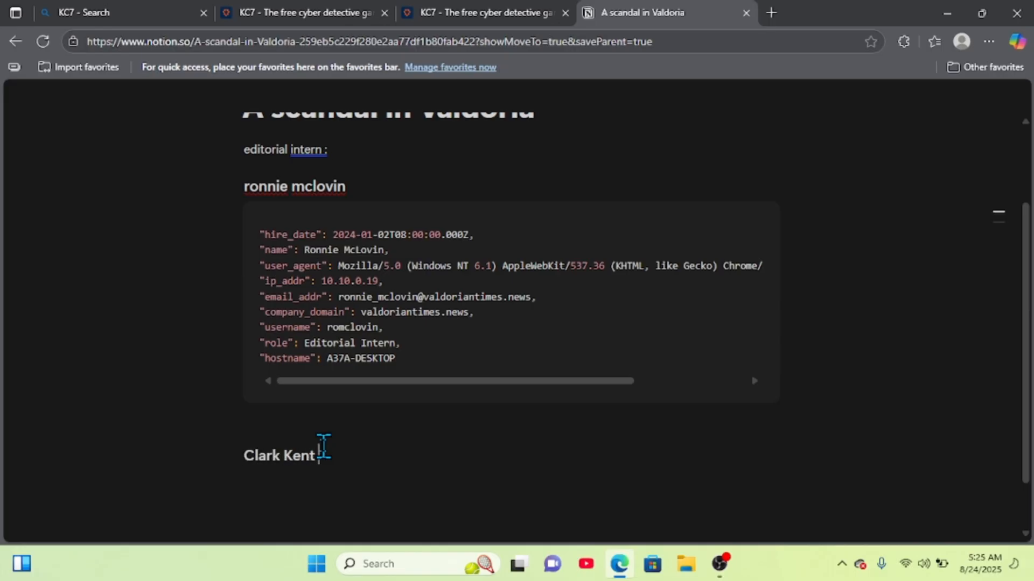
type("(")
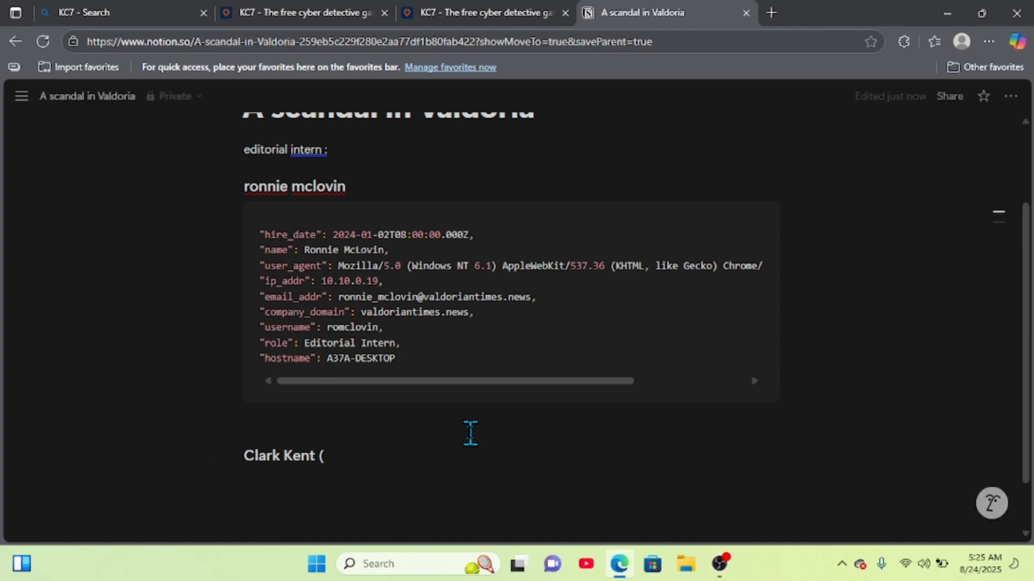
type(" fin")
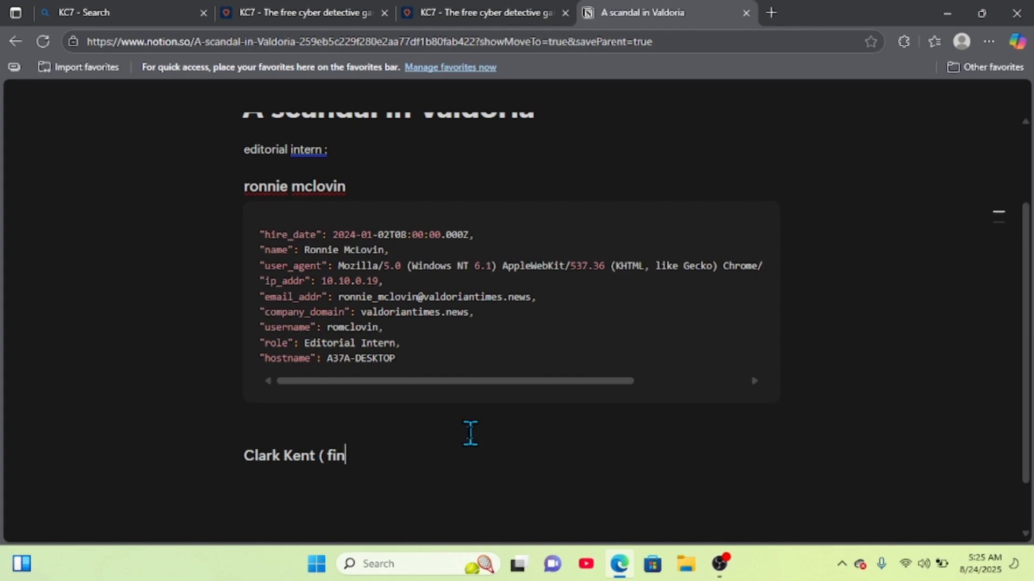
type("al printer):")
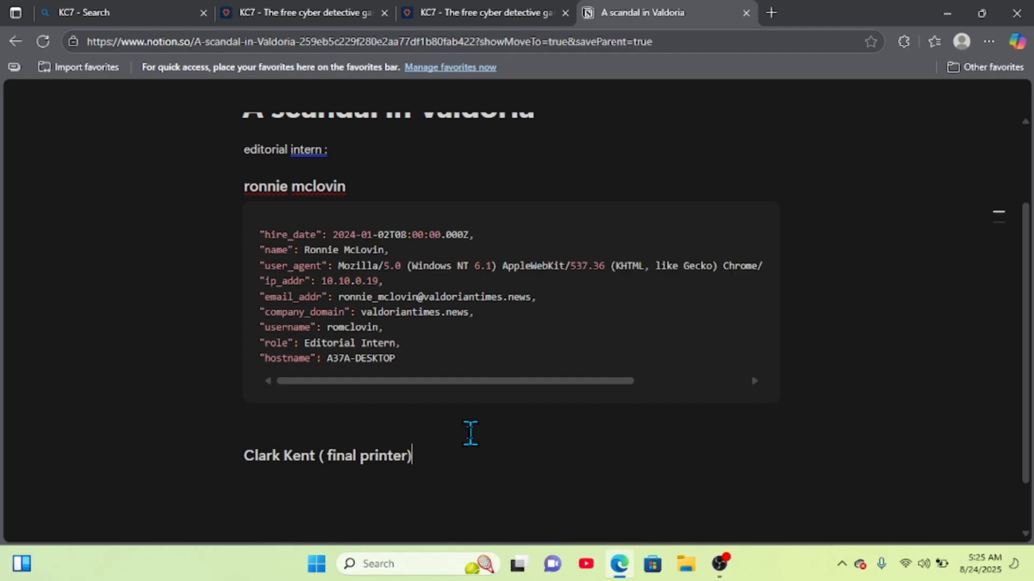
key("Return")
key("ctrl+v")
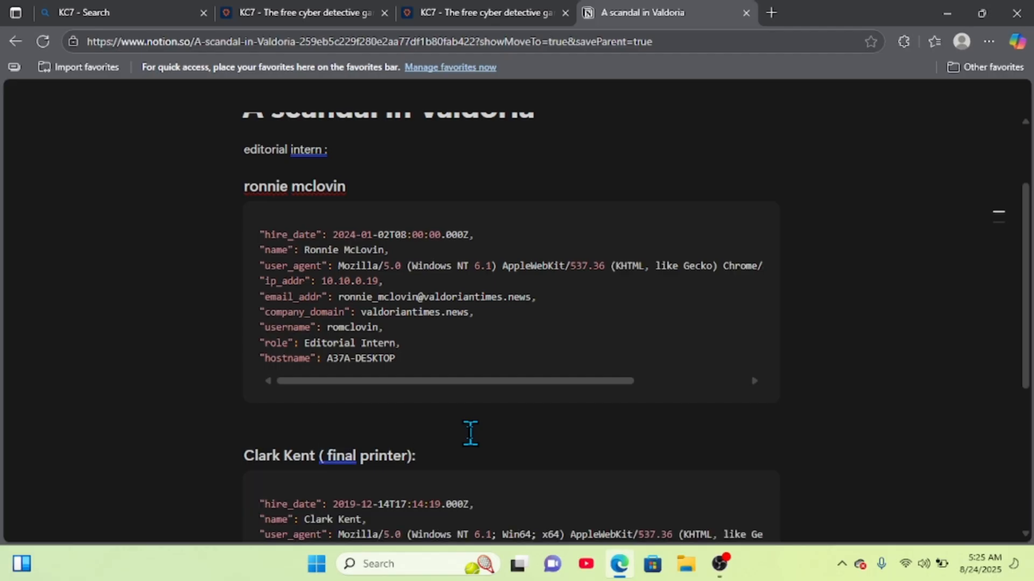
Step: Copy the email_addr value from the printer's pasted record and return to the KC7 challenge in full-screen view
scroll(470, 433, "down", 4)
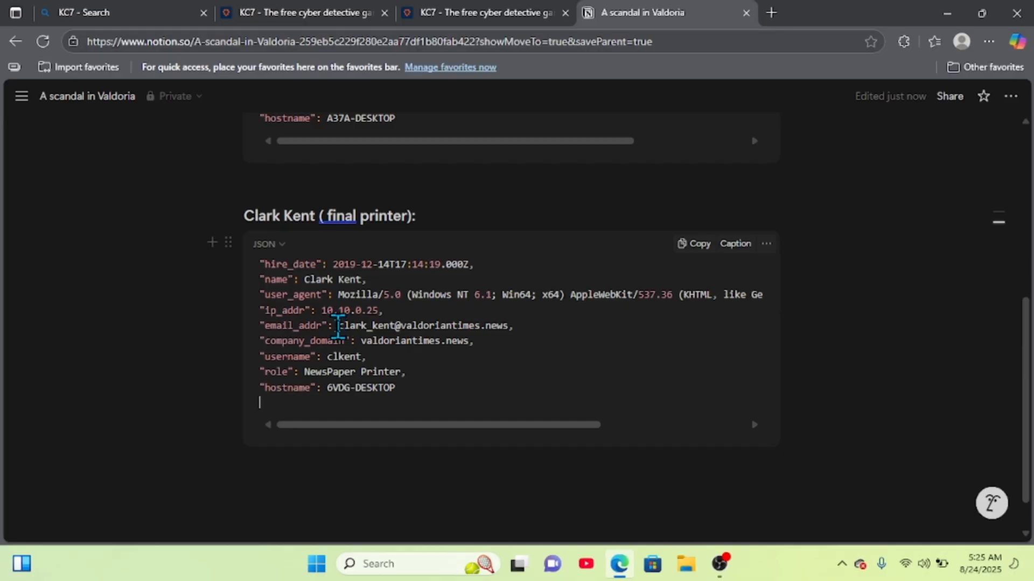
left_click_drag(338, 326, 507, 324)
key("ctrl+c")
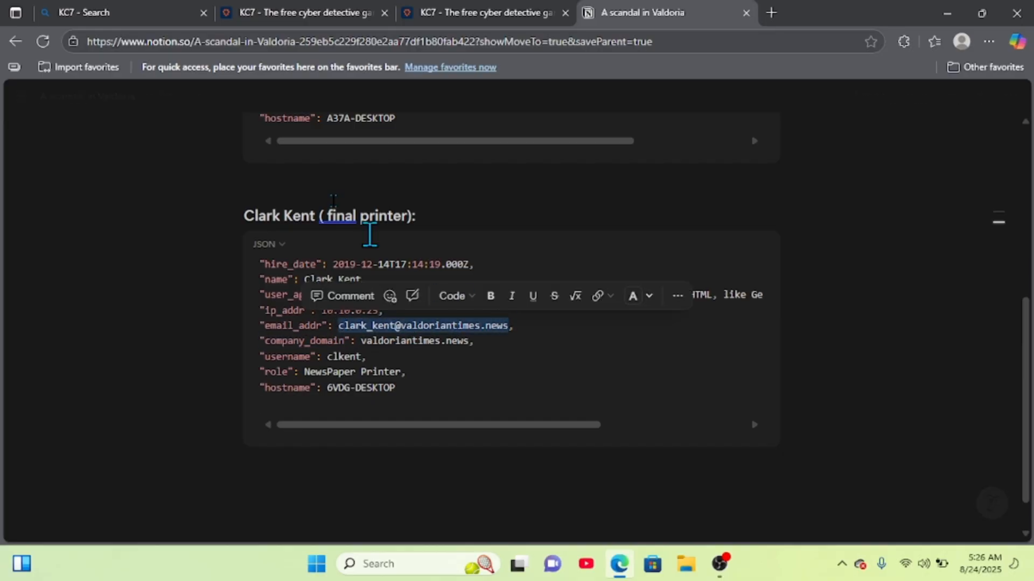
mouse_move(380, 12)
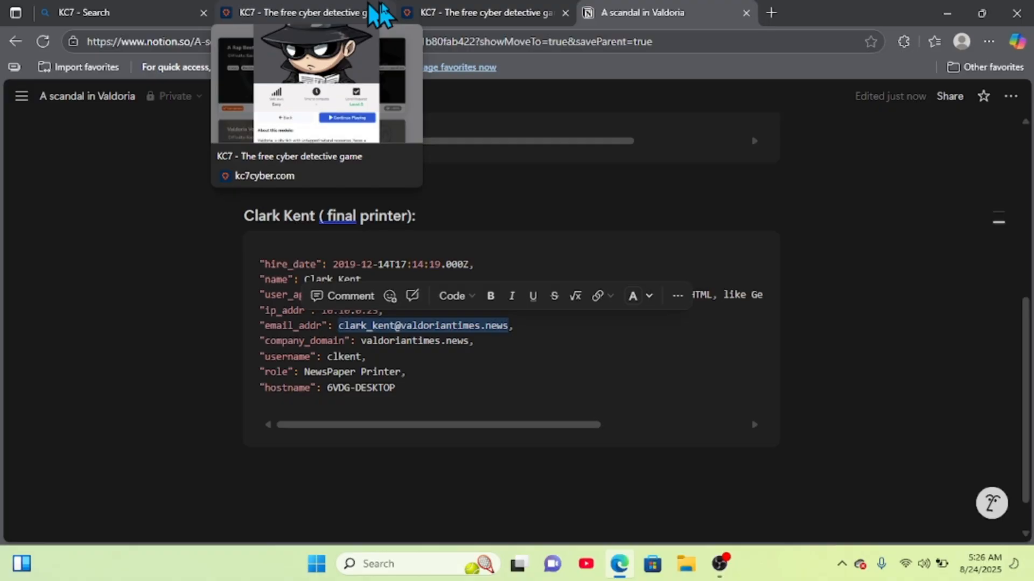
left_click(428, 12)
key("F11")
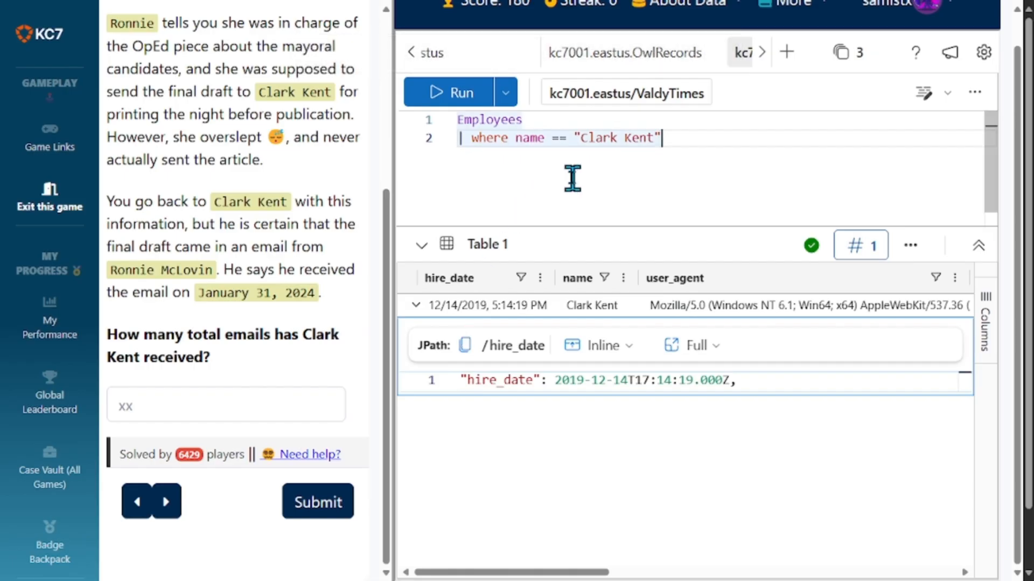
Step: Comment out both lines of the existing Employees query with //
key("ctrl+shift+Home")
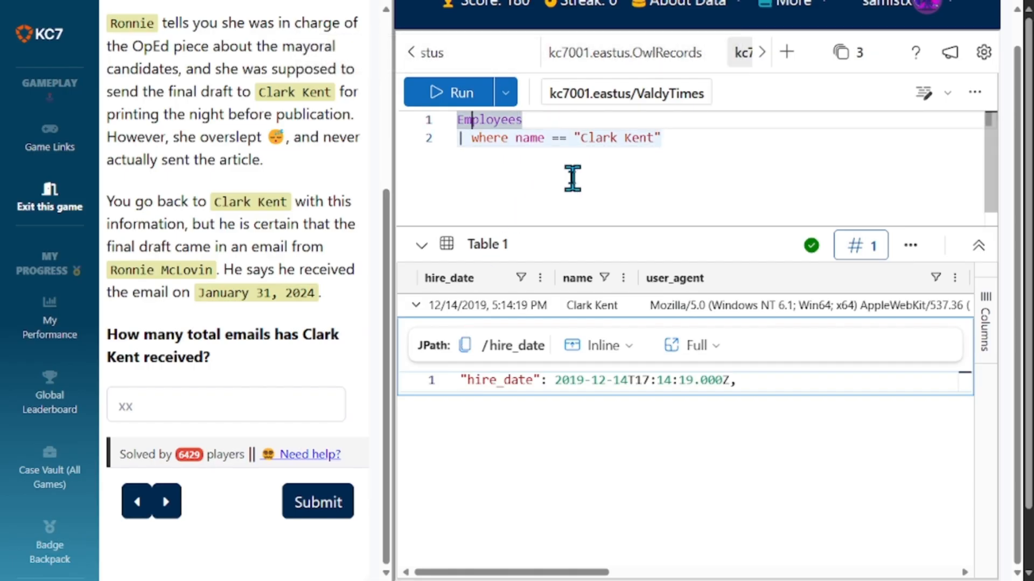
key("ctrl+slash")
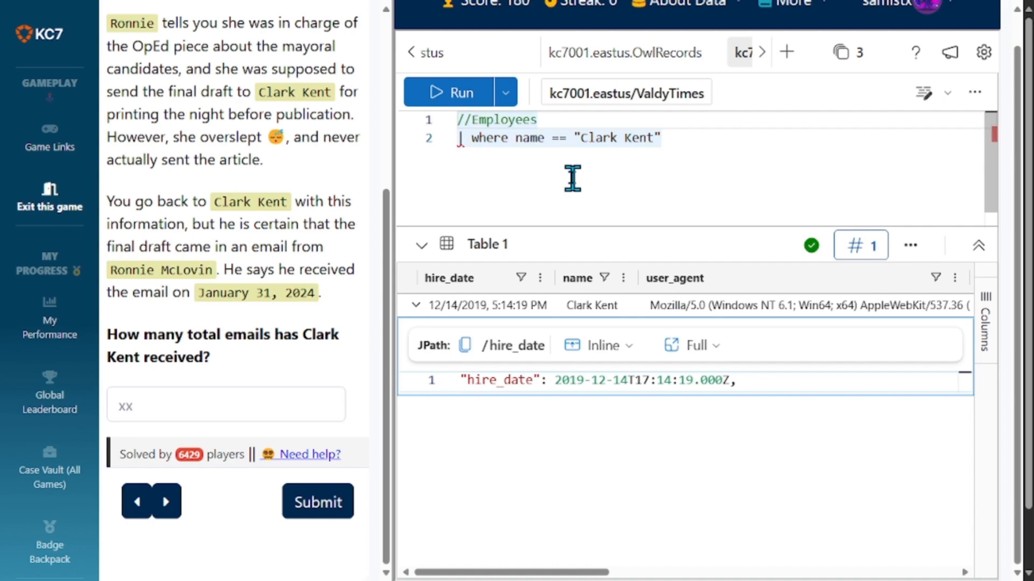
key("Down")
type("//")
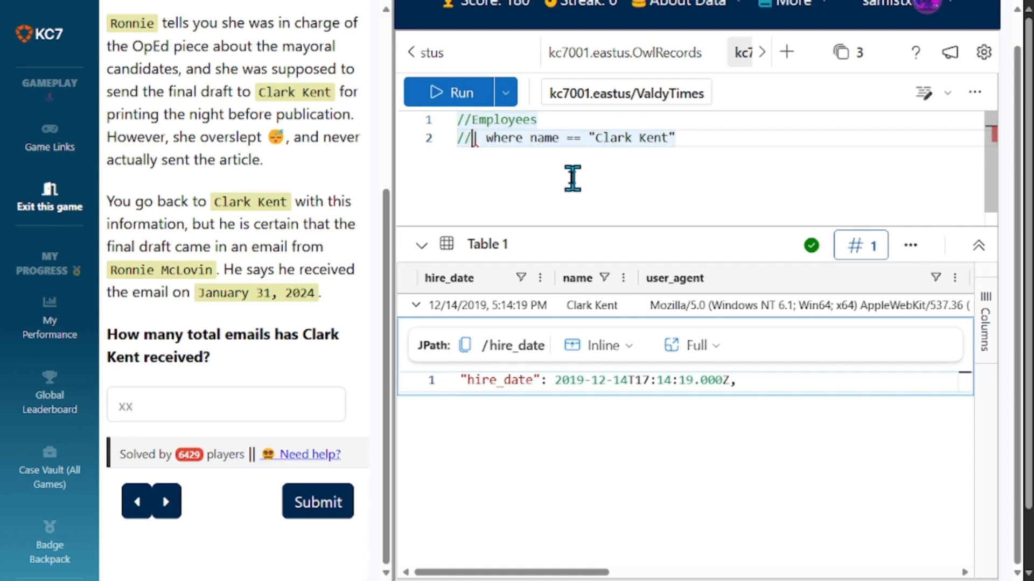
Step: Below the commented lines, write an Email table query with a where recipient == filter set to the printer's copied email address
key("ctrl+Right")
key("ctrl+Right")
key("ctrl+Right")
key("ctrl+Right")
key("ctrl+Right")
key("ctrl+Right")
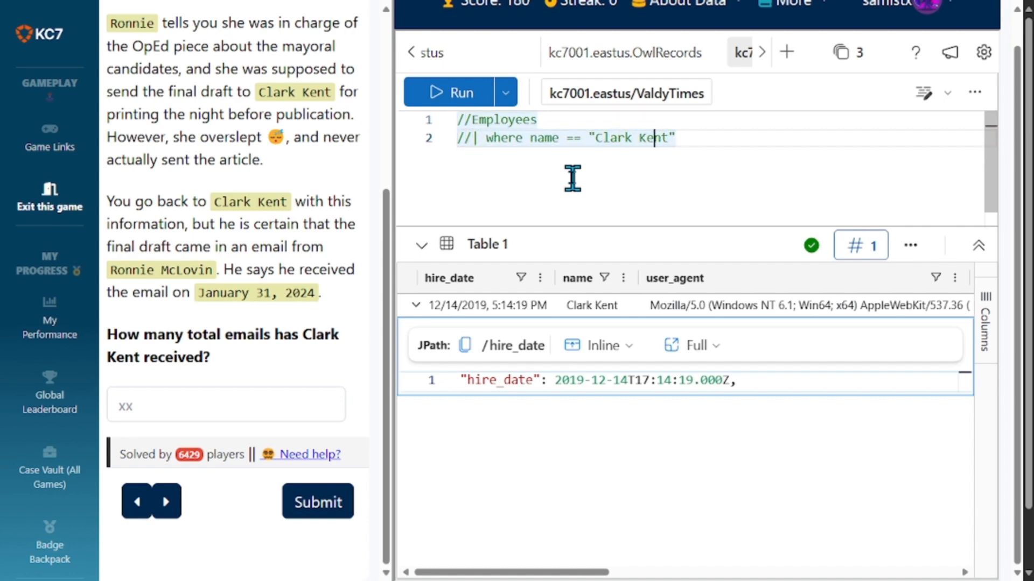
key("Return")
key("Return")
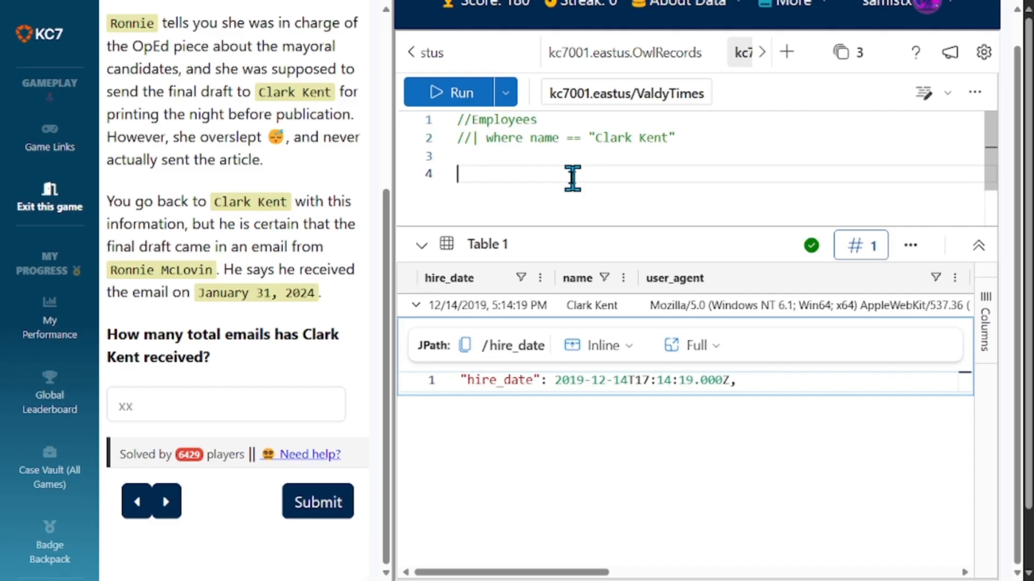
type("emai")
key("Tab")
key("Return")
type("|")
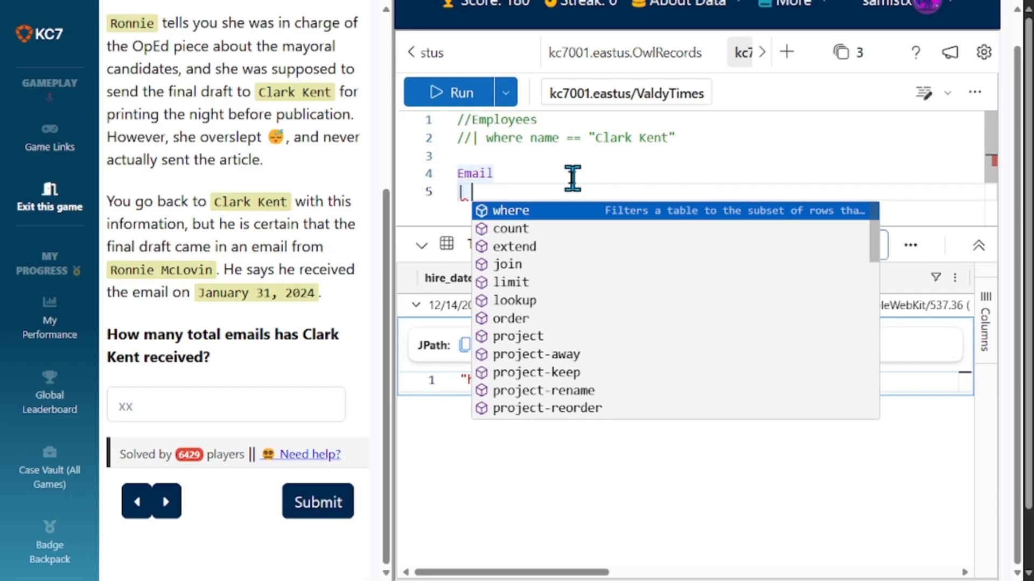
type("where em")
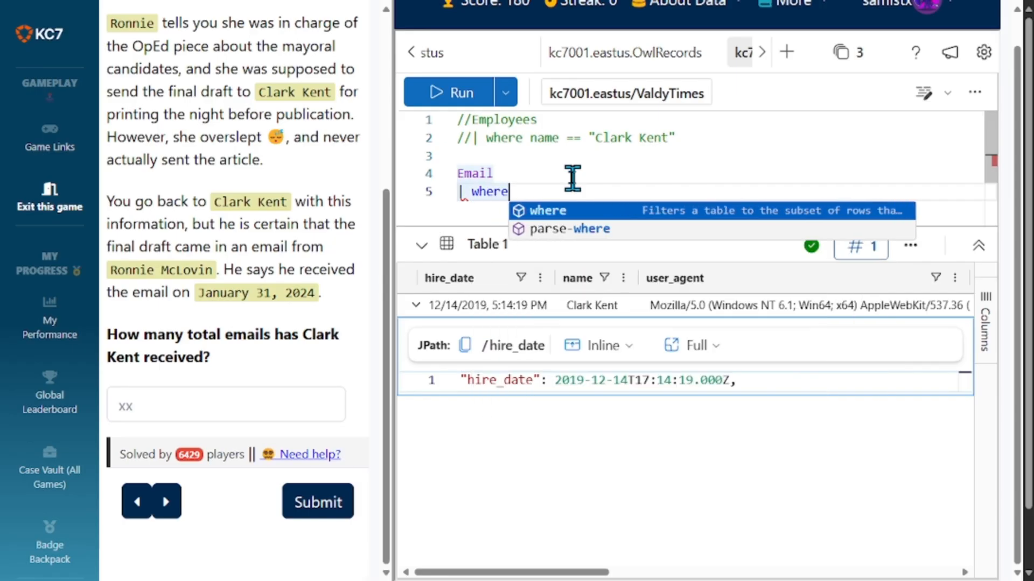
key("BackSpace")
key("BackSpace")
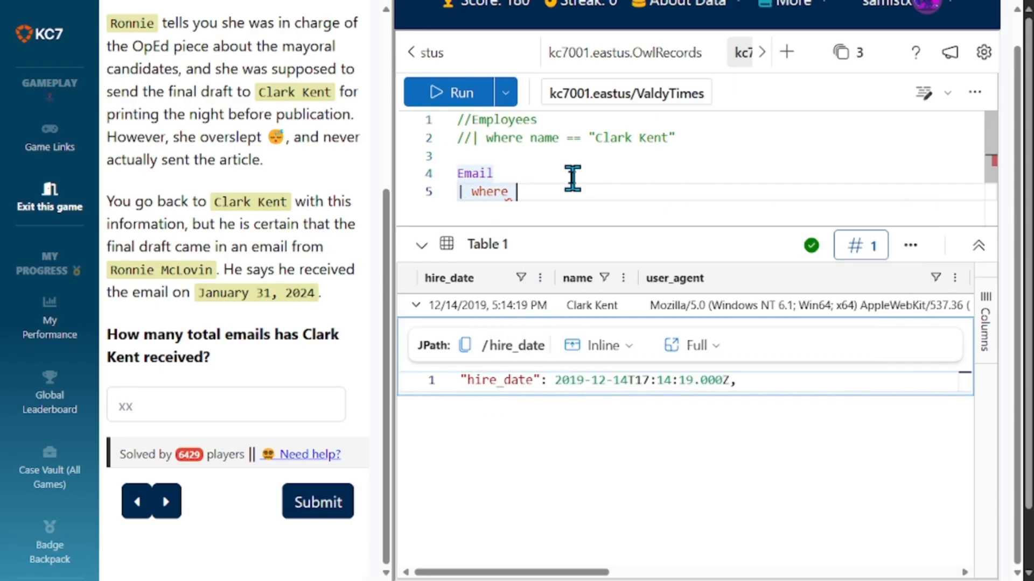
type("reci")
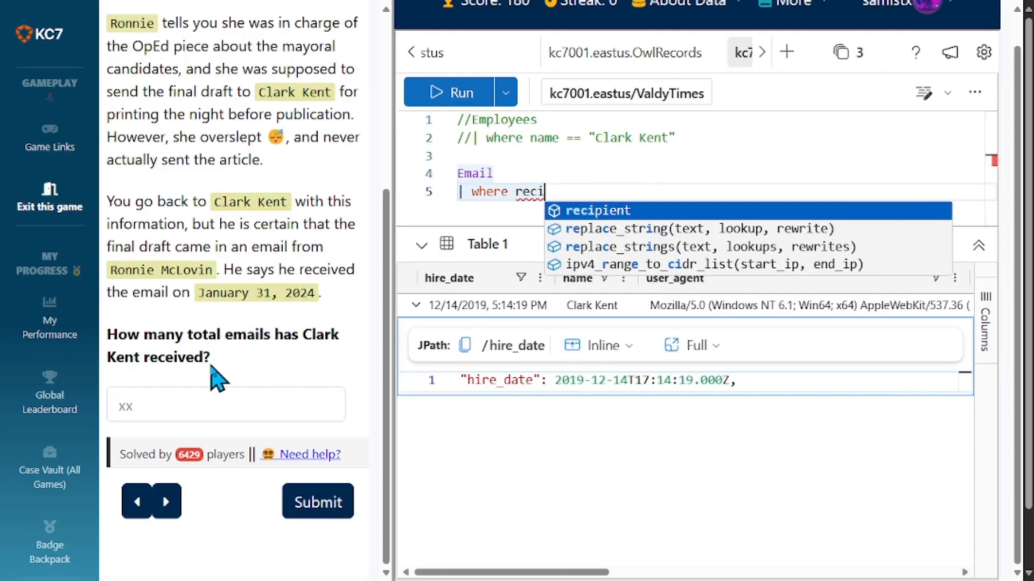
type("pi")
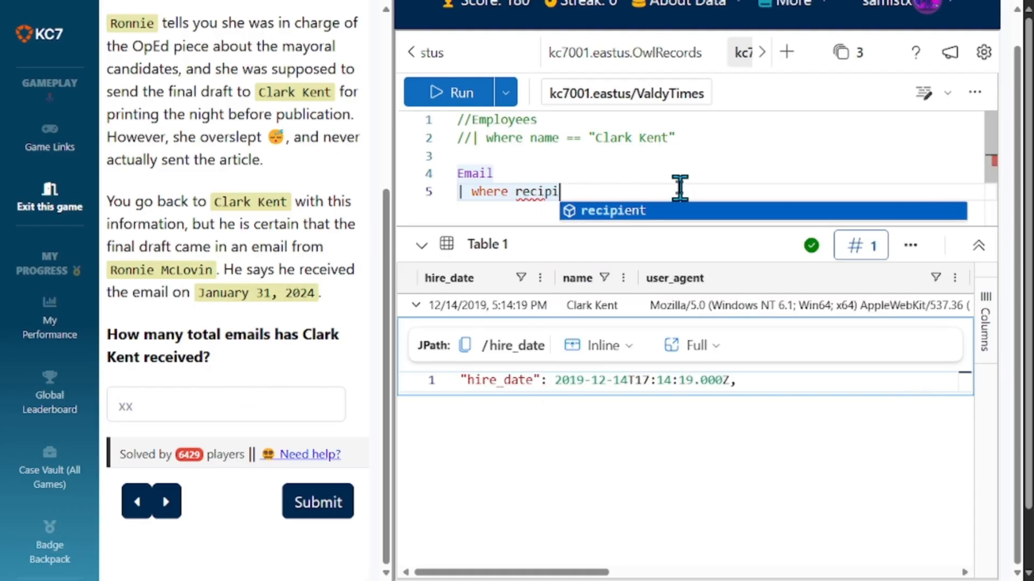
key("Tab")
type("=")
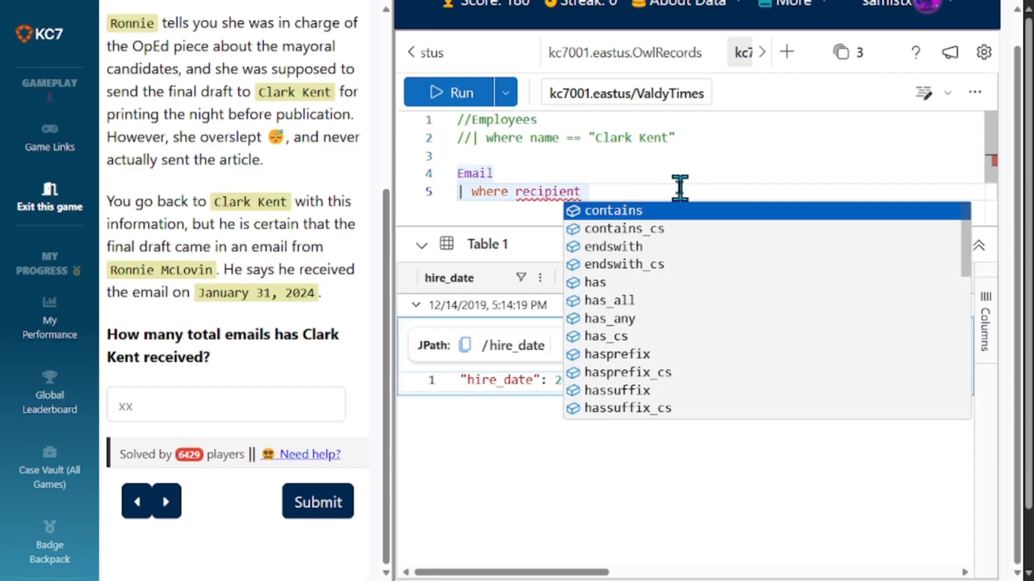
type("= \"")
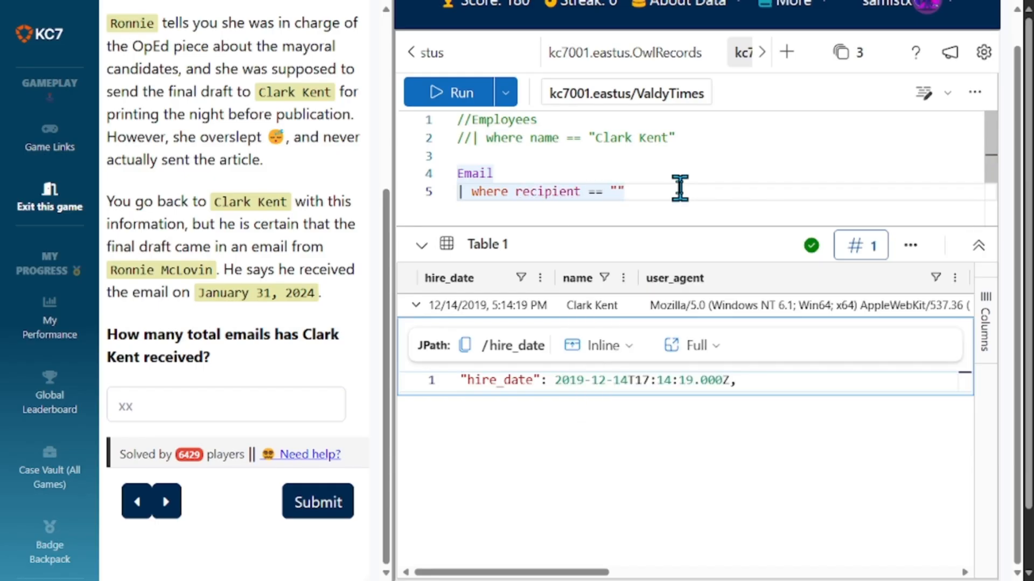
key("ctrl+v")
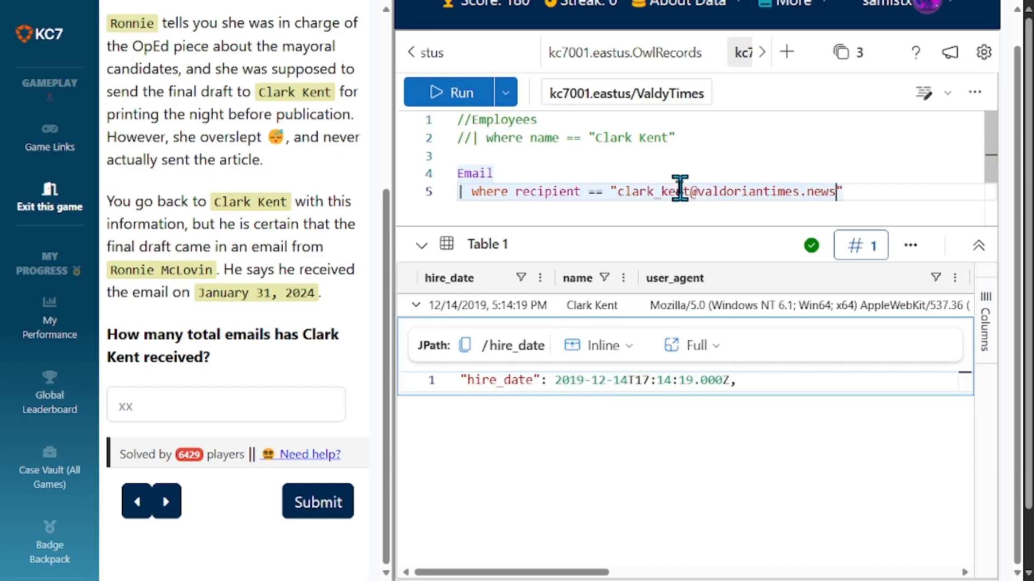
Step: Run the Email query filtered on the printer's address and look through the returned messages' recipient, subject and verdict columns
key("End")
key("Return")
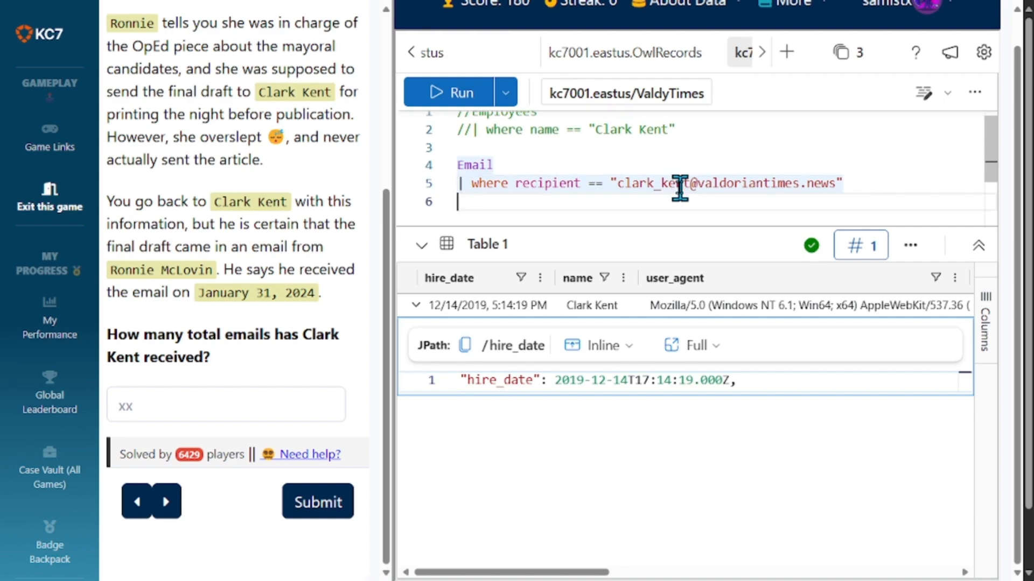
left_click(443, 100)
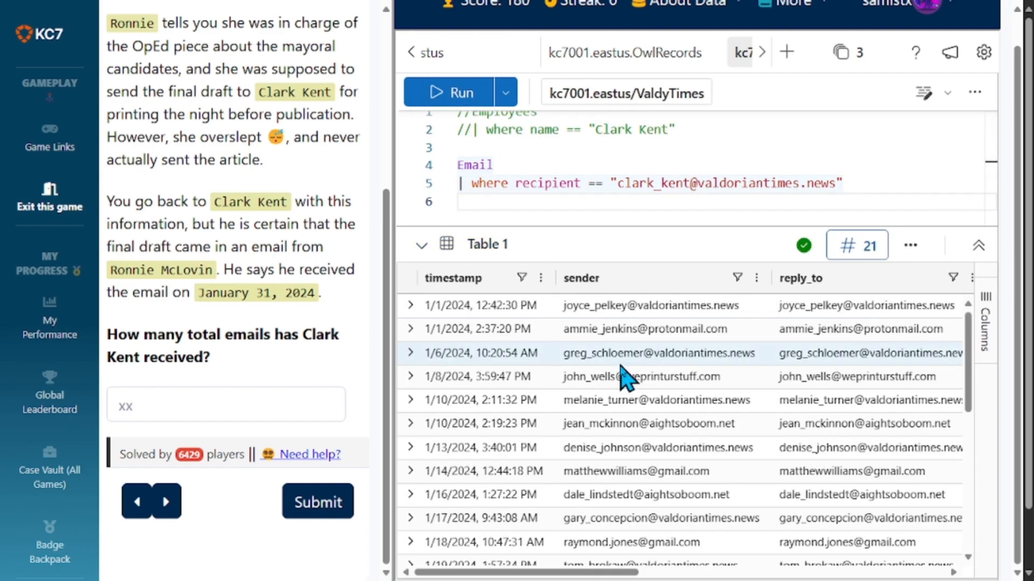
scroll(618, 362, "right", 5)
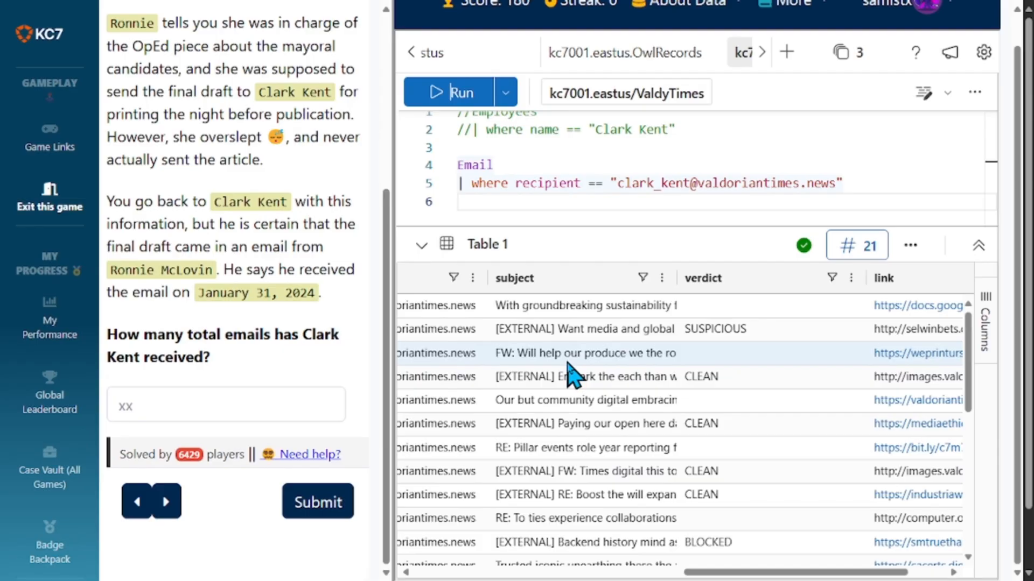
scroll(572, 374, "left", 3)
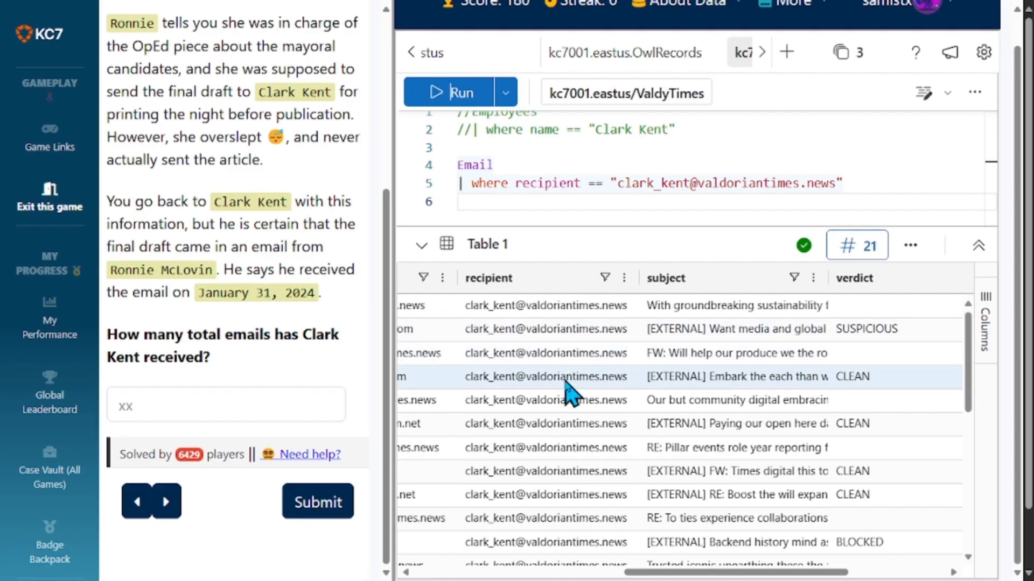
scroll(565, 384, "down", 4)
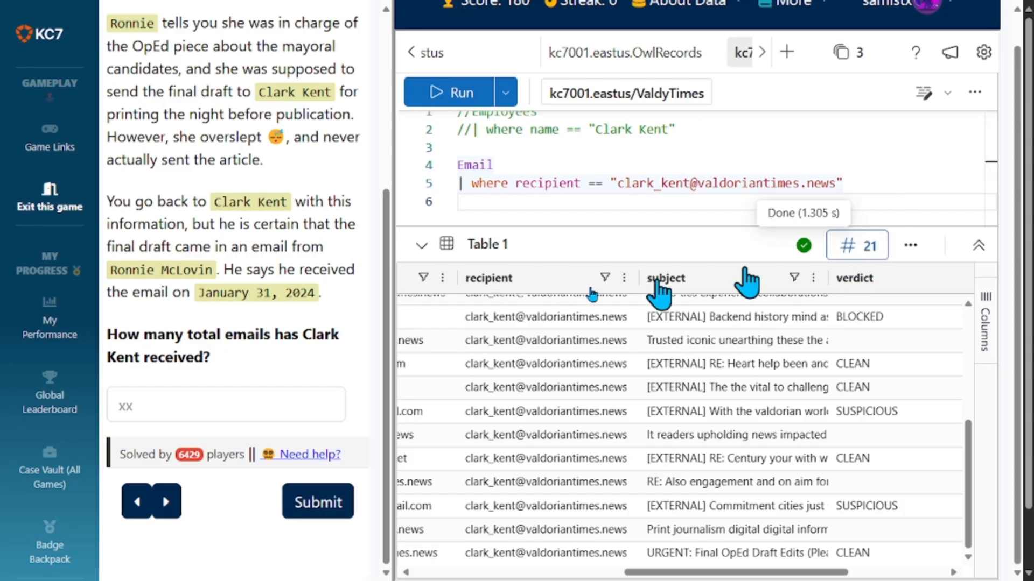
Step: Submit 21 as the answer for the total number of emails the printer received
left_click(207, 397)
type("21")
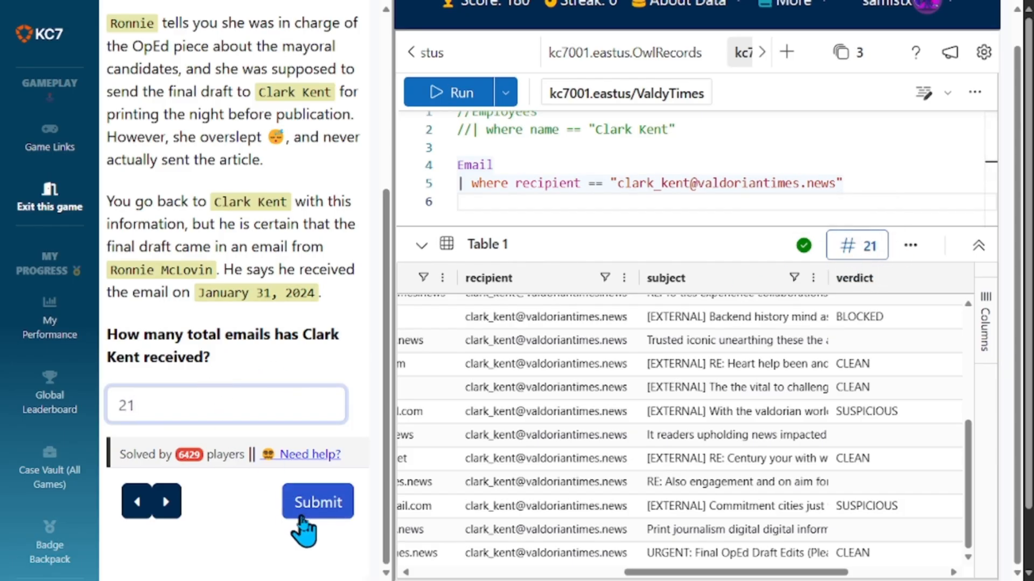
left_click(302, 518)
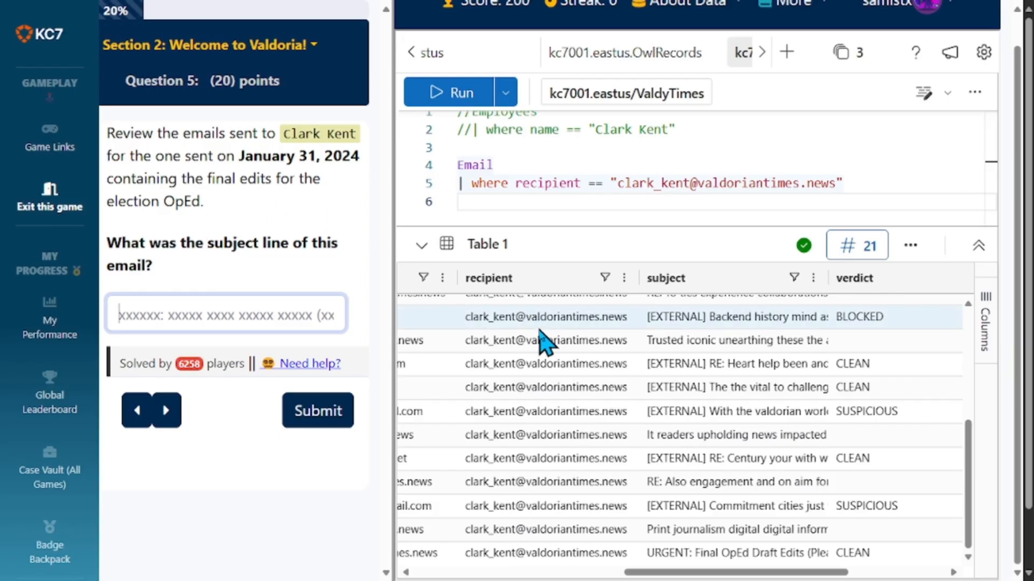
Step: Find the email dated 1/31/2024, 11:11:12 AM in the query results and expand its record
scroll(544, 342, "left", 5)
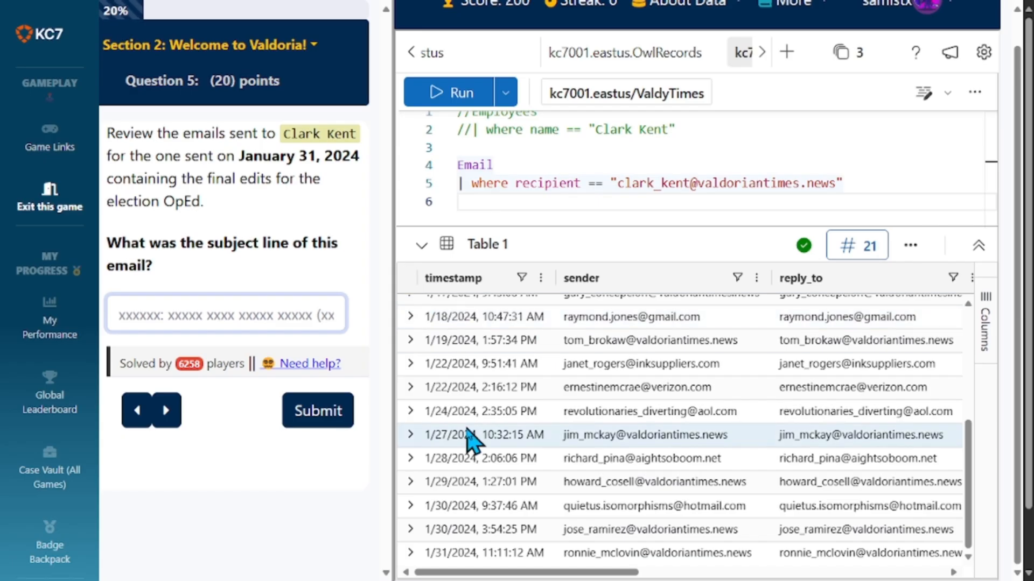
scroll(472, 440, "down", 1)
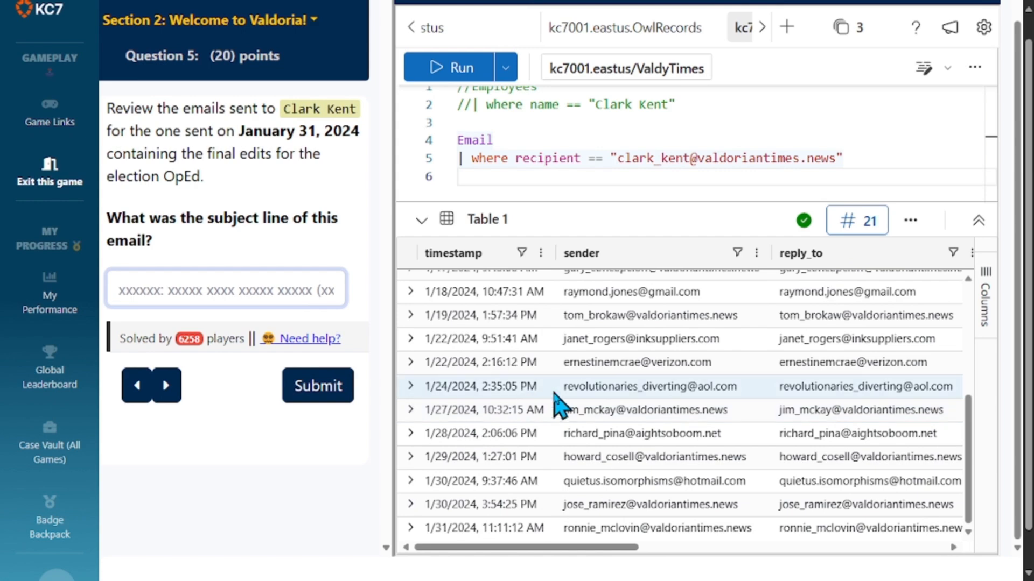
scroll(623, 403, "up", 5)
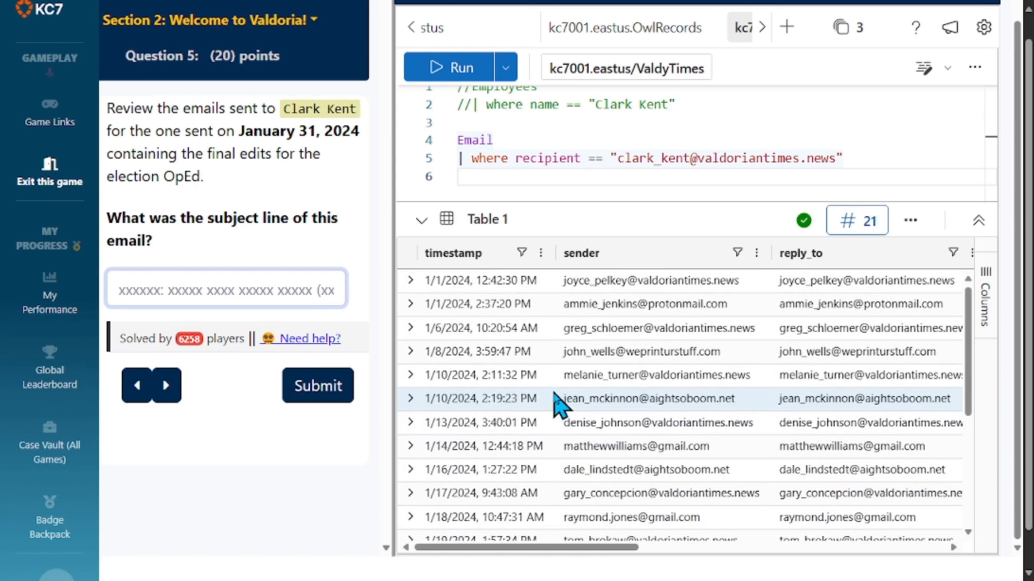
scroll(560, 408, "down", 5)
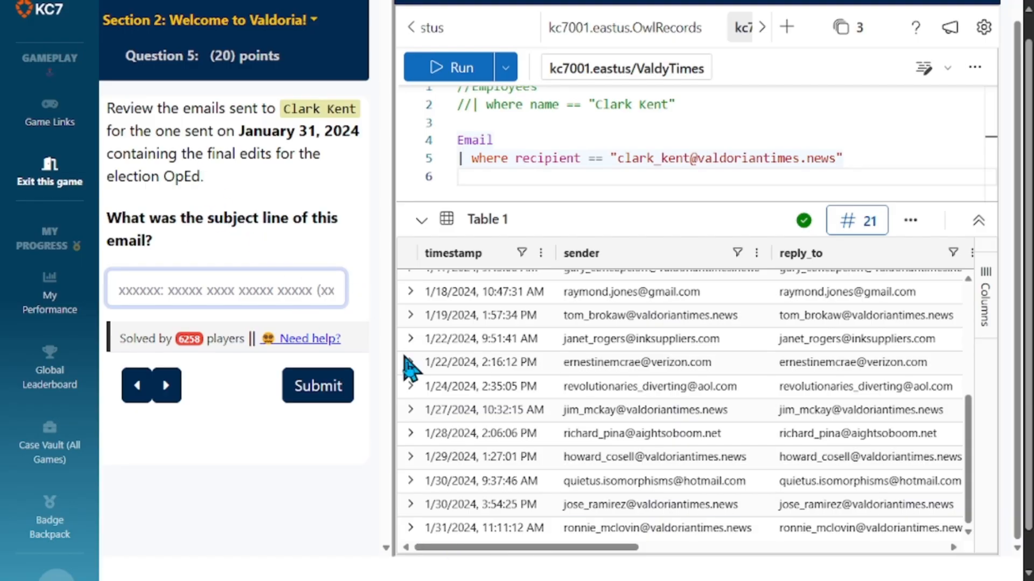
key("ctrl+plus")
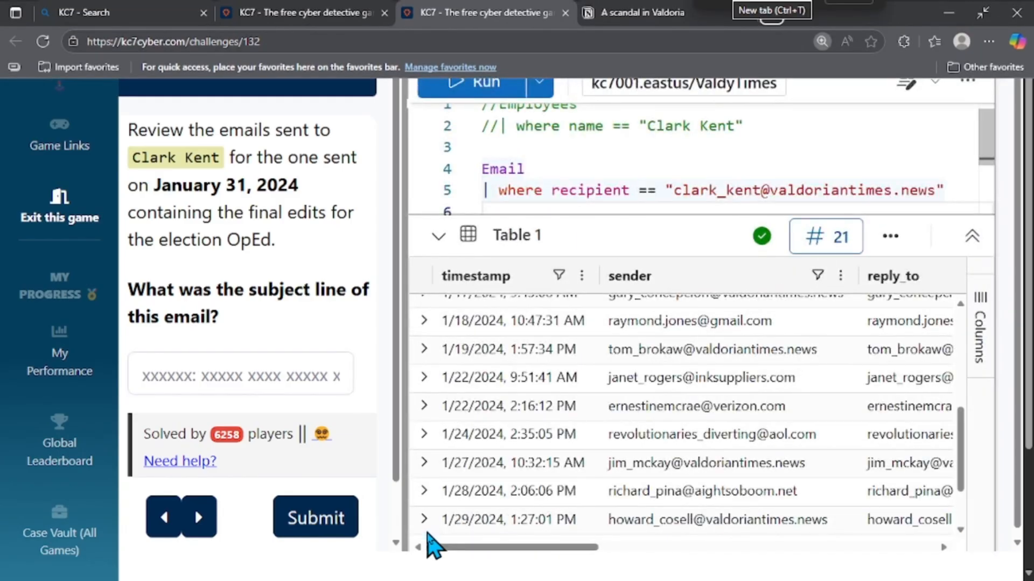
scroll(471, 505, "down", 2)
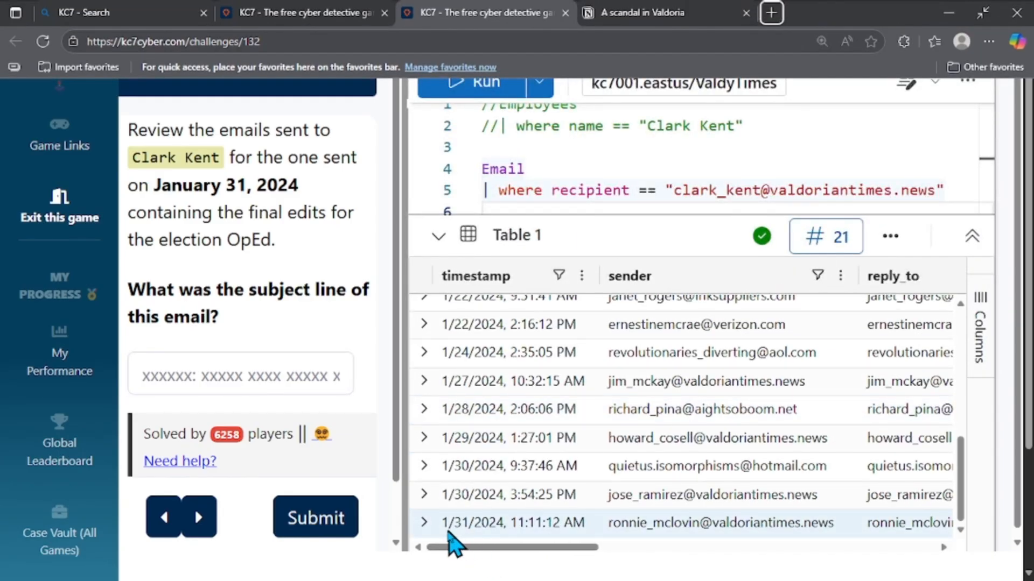
left_click(424, 522)
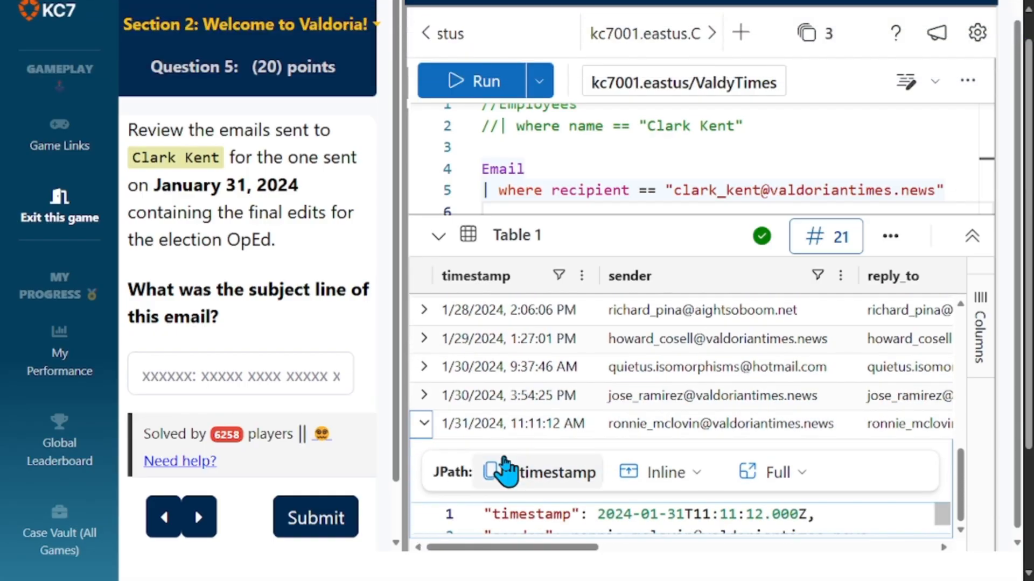
Step: Read through the expanded January 31 email record, from the sender to the full subject line
scroll(546, 520, "down", 1)
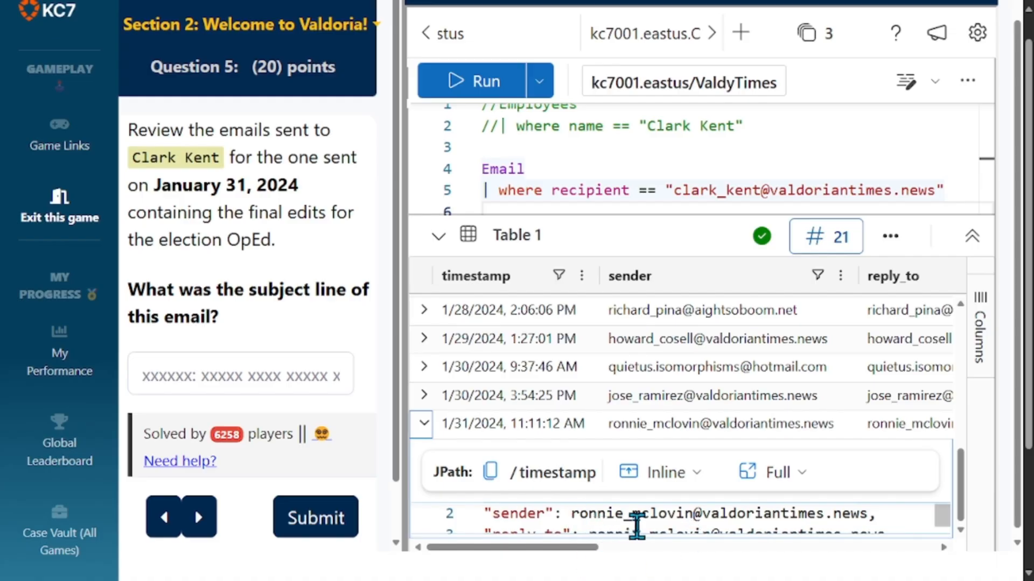
scroll(664, 526, "down", 1)
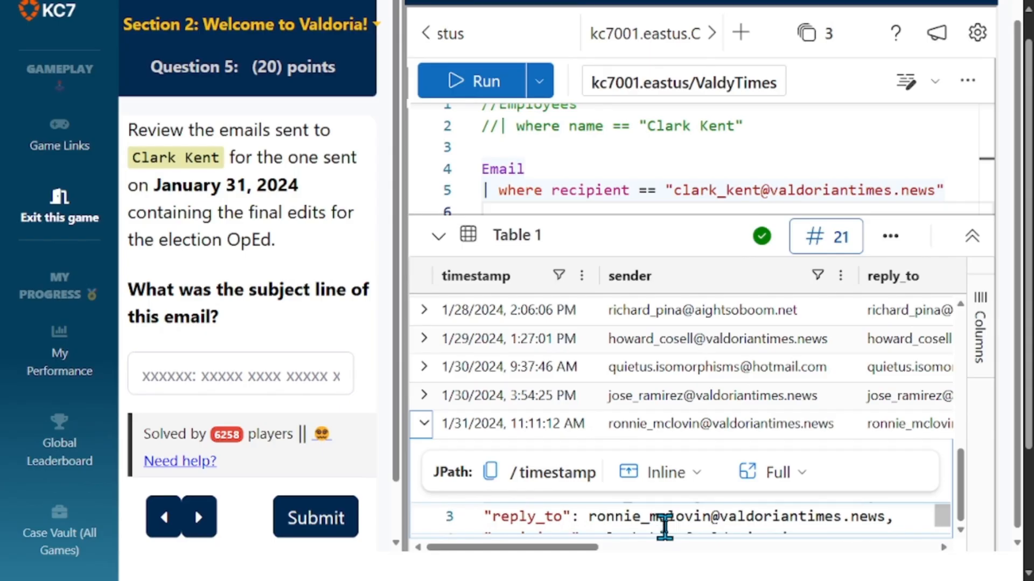
scroll(664, 526, "down", 1)
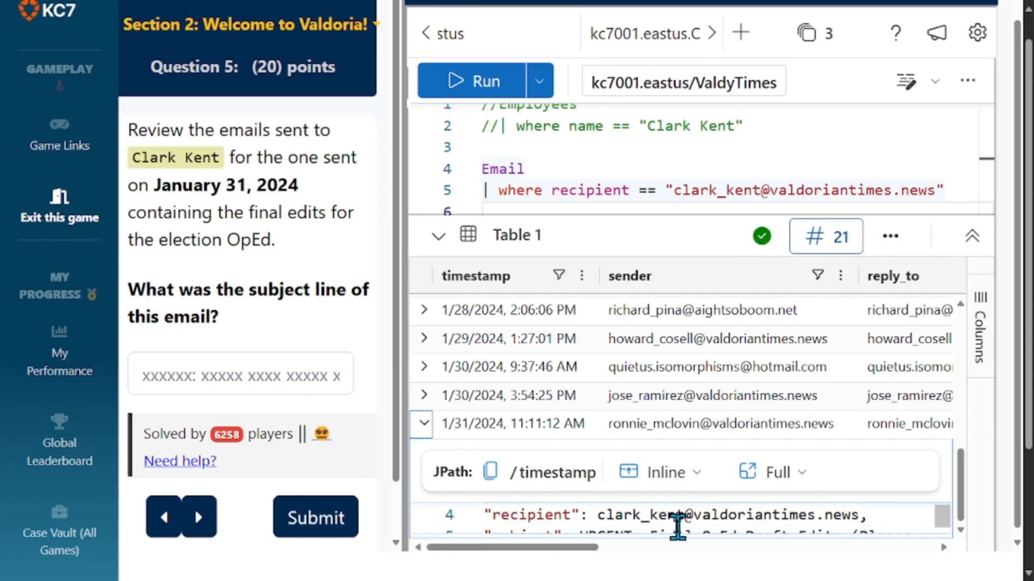
scroll(677, 526, "down", 1)
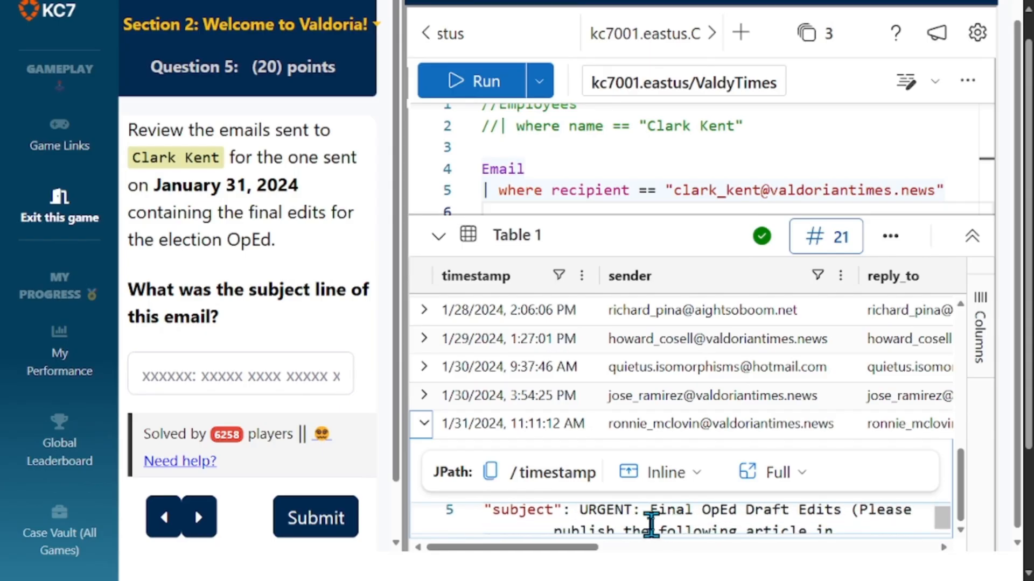
left_click_drag(652, 537, 651, 551)
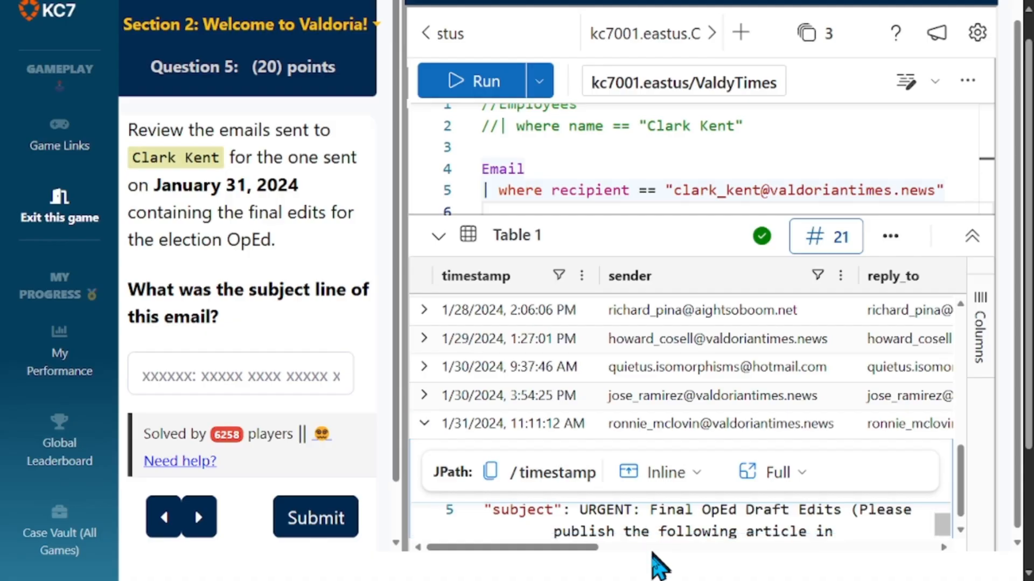
scroll(665, 531, "up", 1)
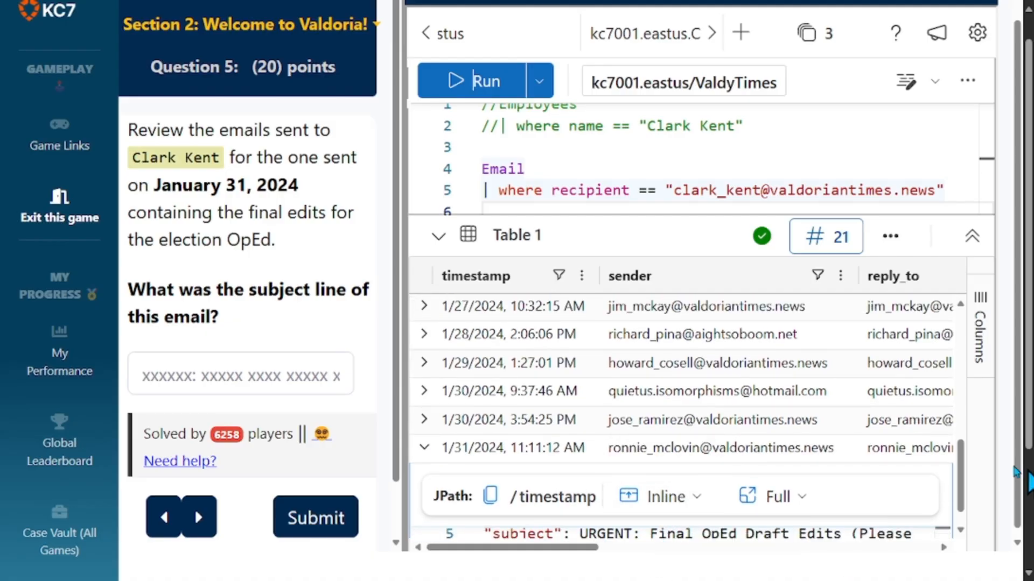
scroll(964, 500, "down", 1)
scroll(963, 496, "down", 1)
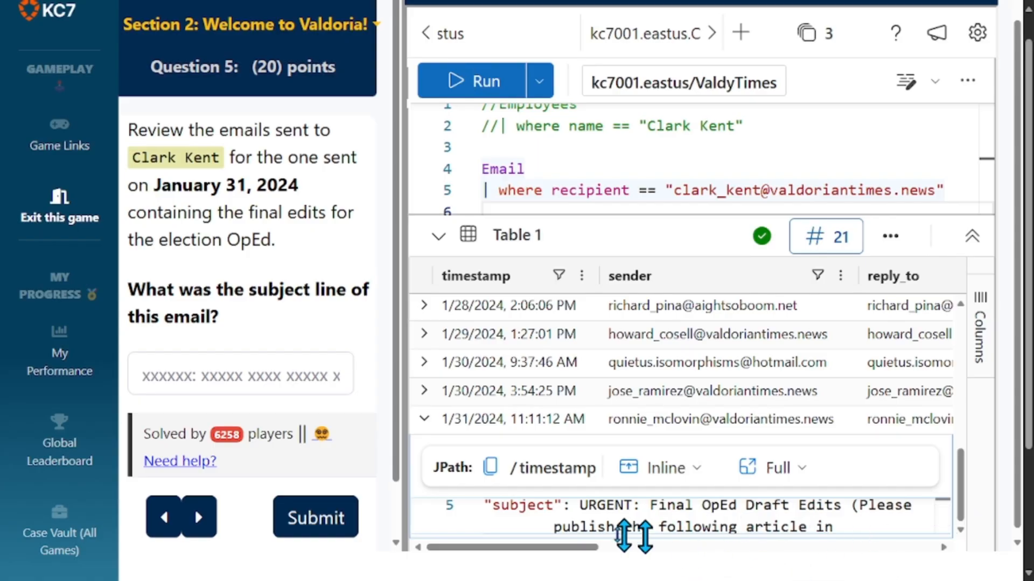
scroll(668, 516, "down", 3)
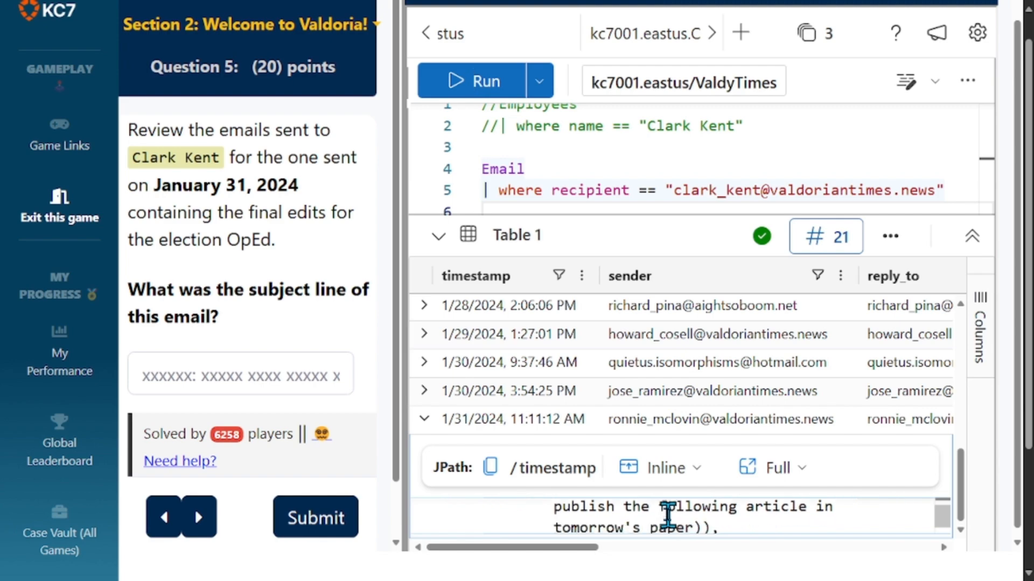
scroll(673, 514, "up", 3)
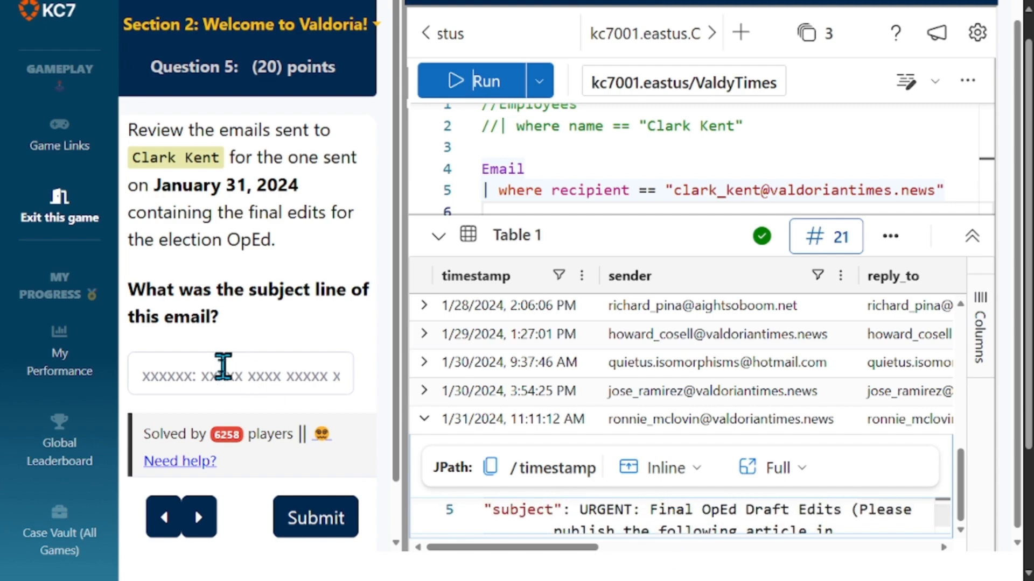
Step: Copy the entire expanded January 31 email record, from the timestamp field through the link field
left_click_drag(579, 506, 710, 525)
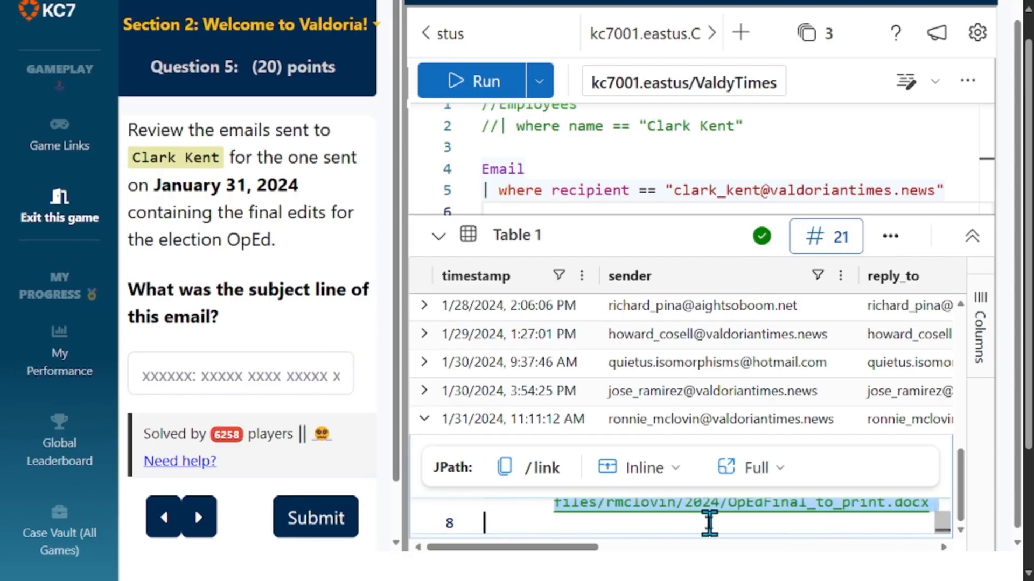
left_click(709, 524)
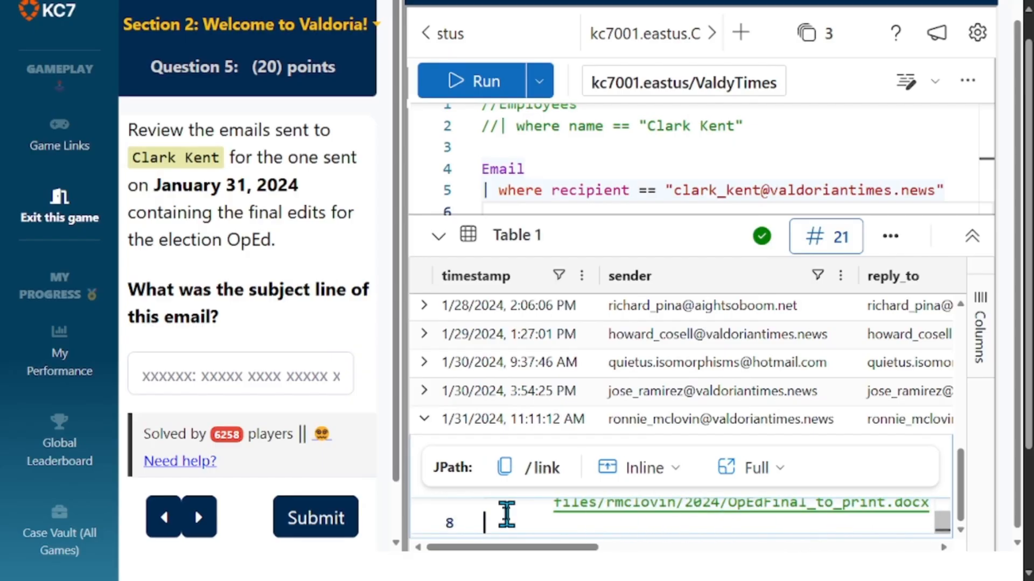
left_click_drag(491, 522, 477, 438)
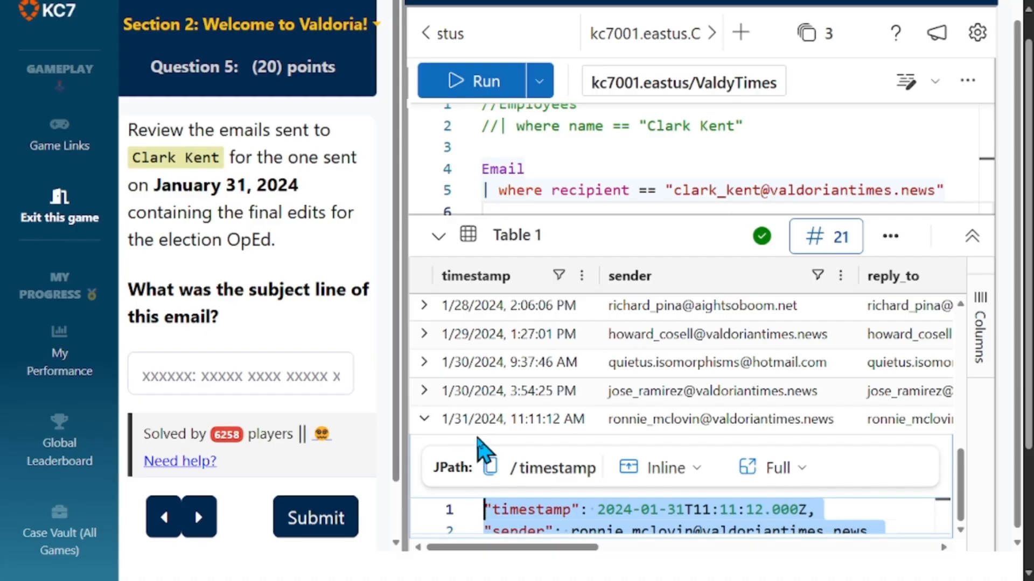
Step: Switch to the Notion notes, add the line "scandal email:" below the printer's record, and paste the copied email record under it
key("F11")
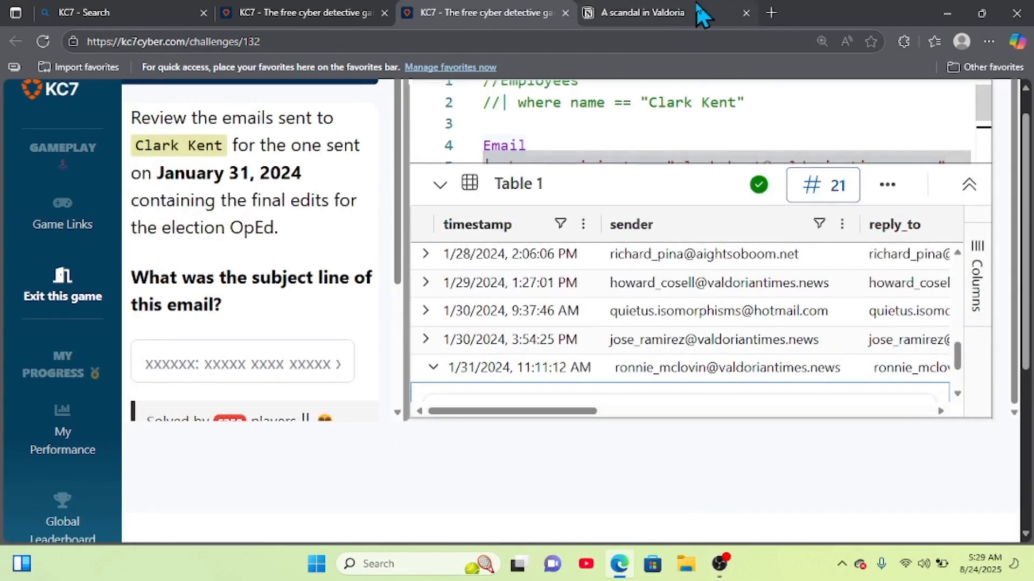
left_click(696, 3)
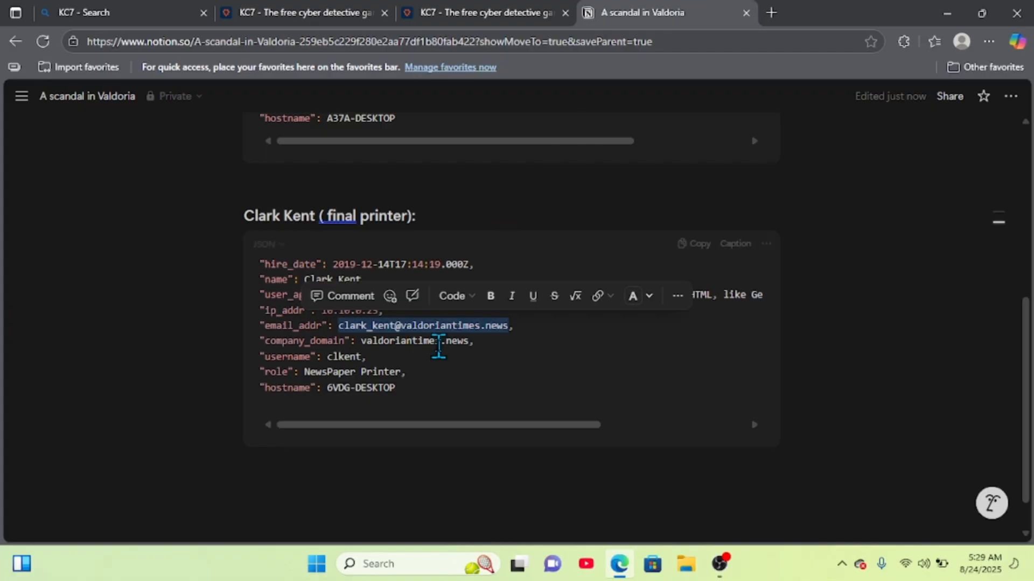
left_click(366, 478)
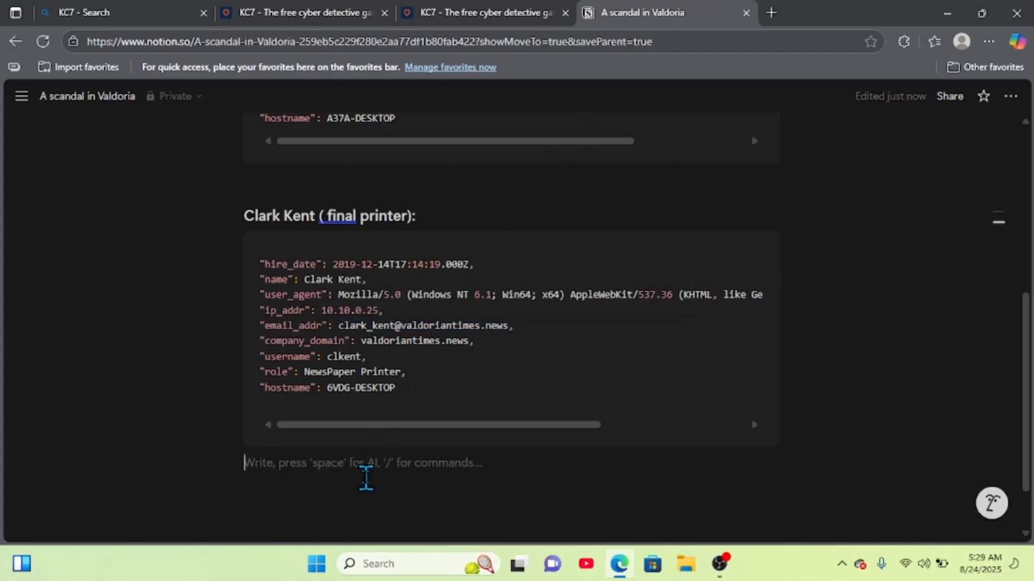
key("Return")
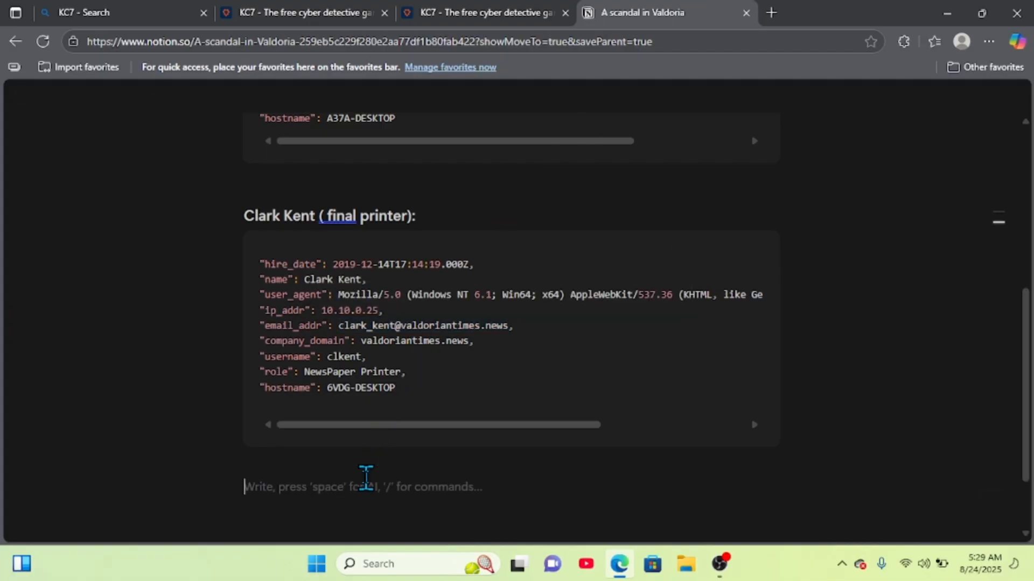
type("mal")
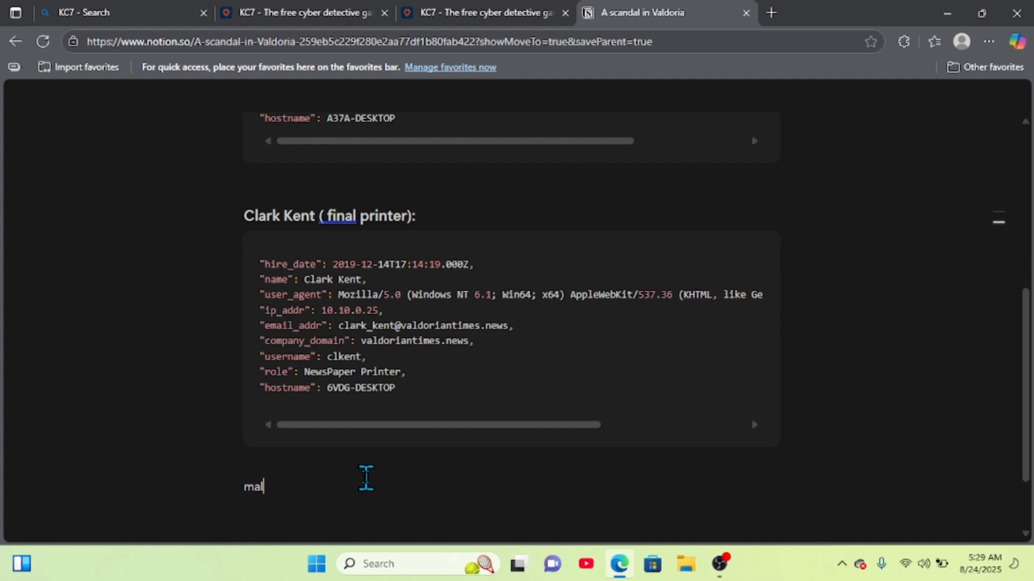
key("BackSpace")
key("BackSpace")
key("Return")
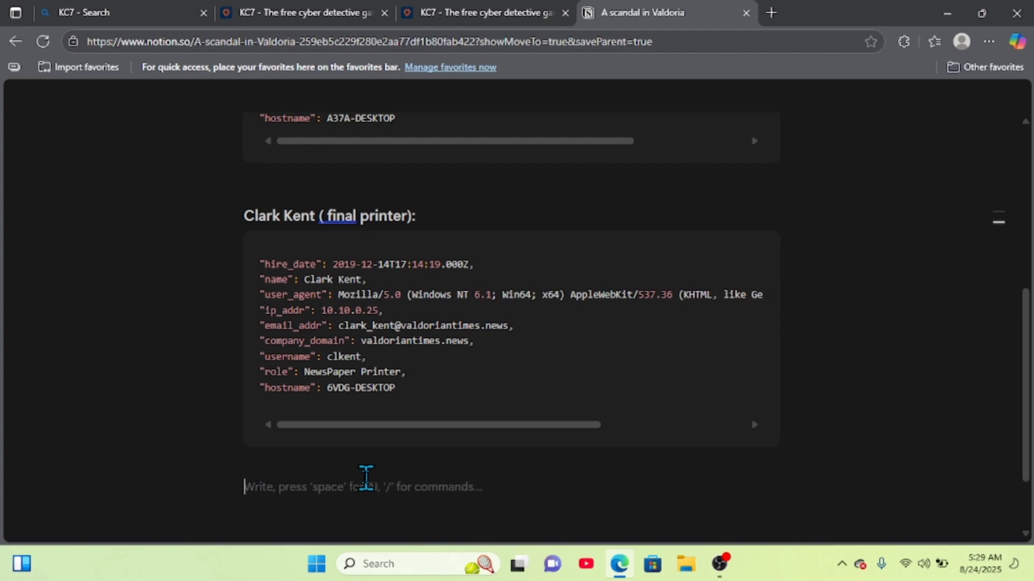
type("scandal email:")
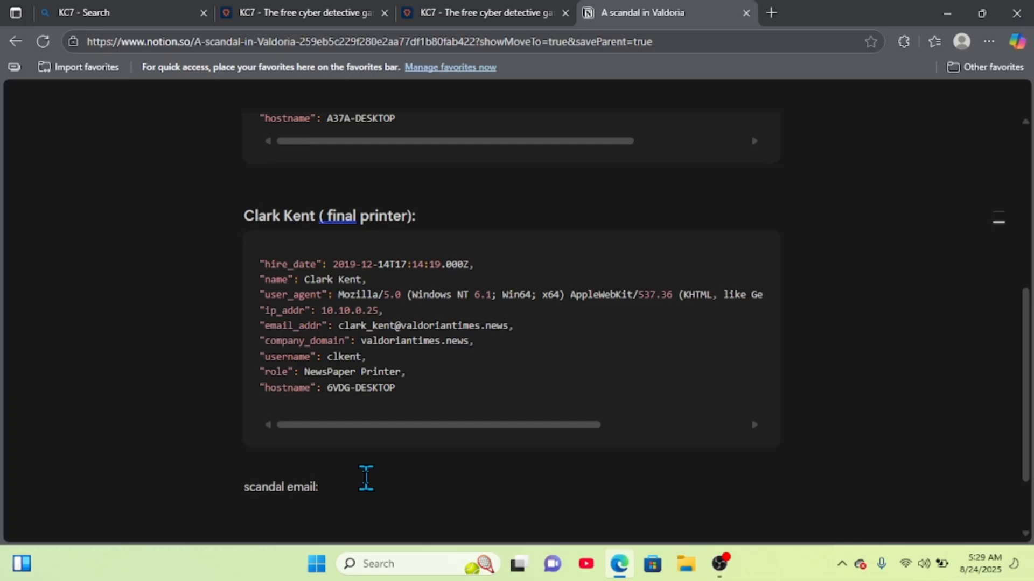
key("Return")
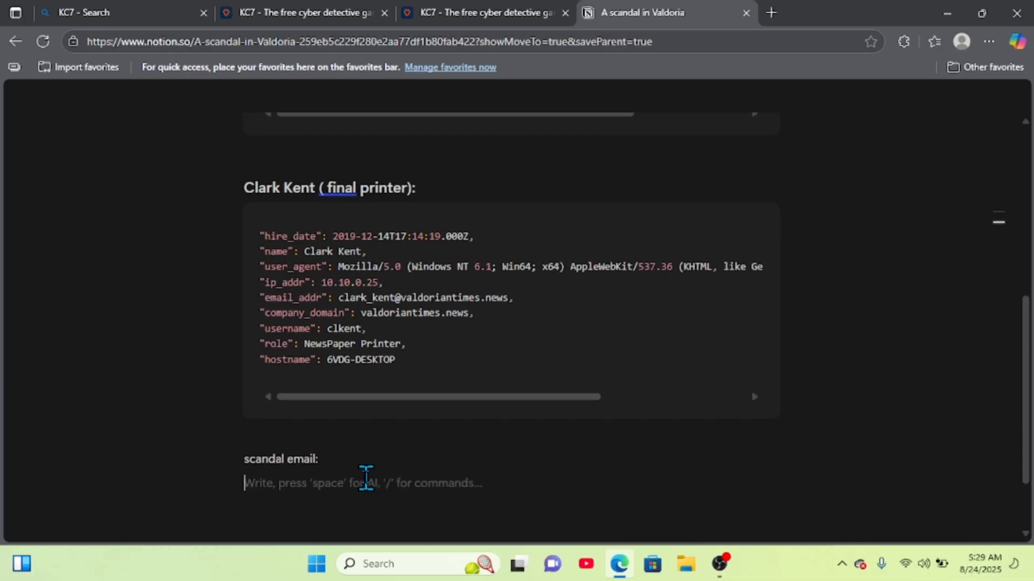
key("ctrl+v")
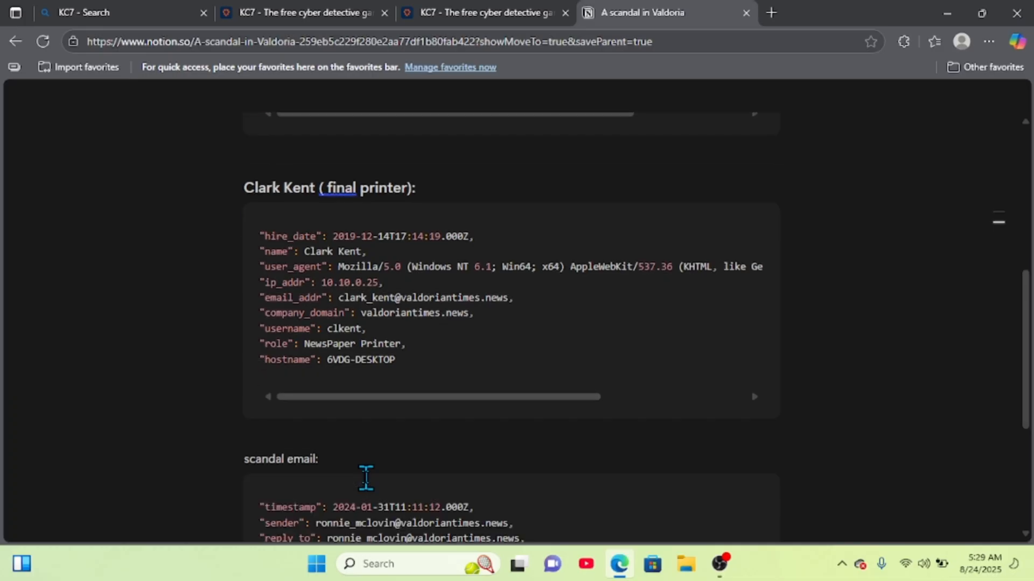
Step: Copy the scandal email's full subject line, from "URGENT" through "paper))", out of the Notion notes and submit it as the KC7 answer
scroll(365, 478, "down", 5)
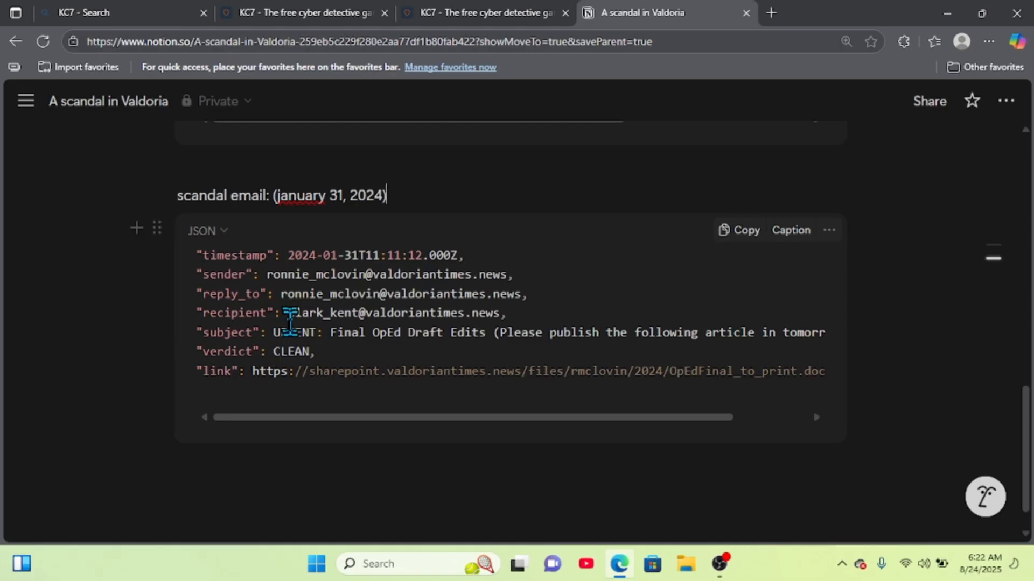
left_click_drag(273, 334, 819, 336)
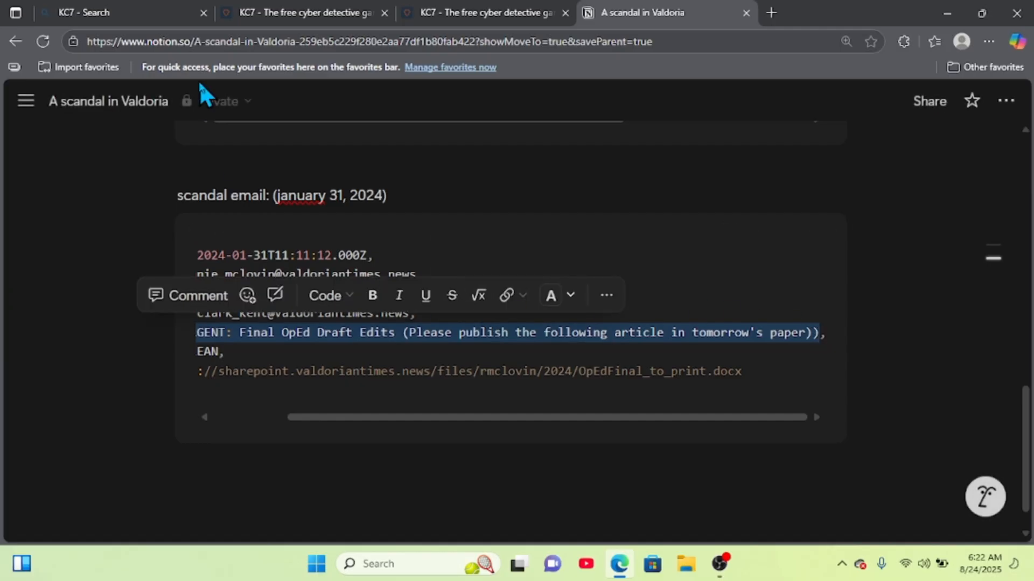
left_click(270, 1)
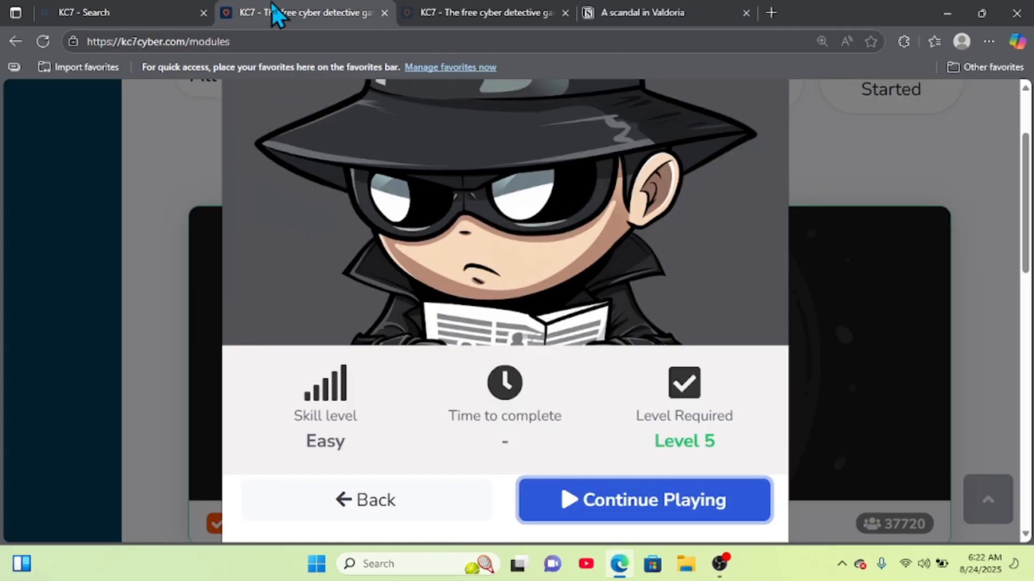
left_click(441, 5)
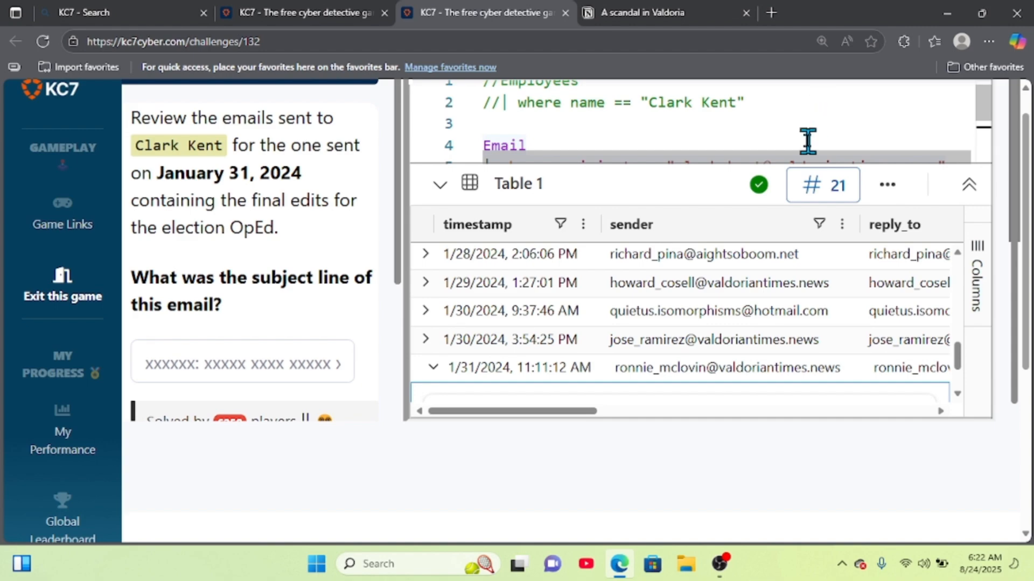
key("F11")
left_click(220, 294)
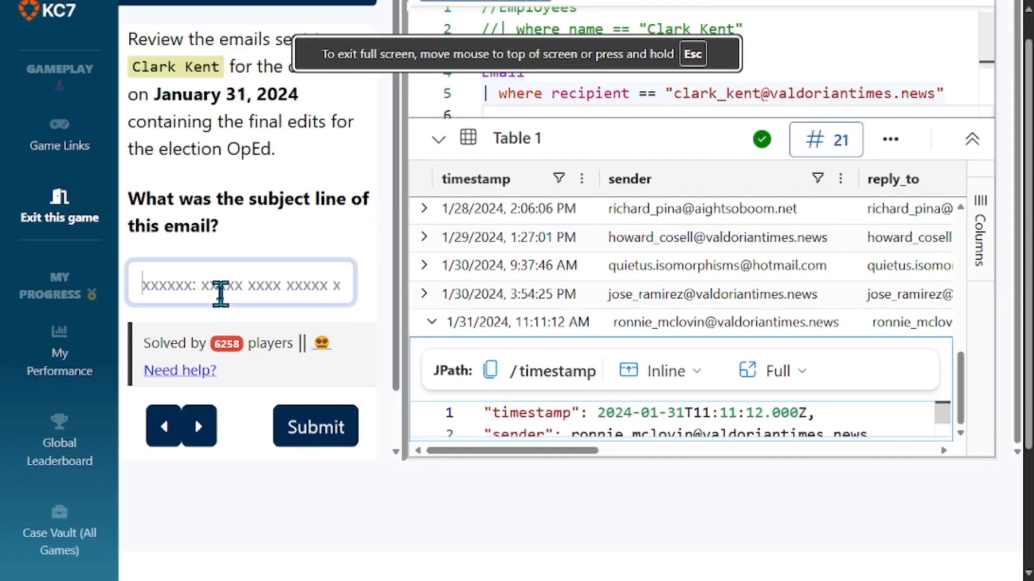
key("ctrl+v")
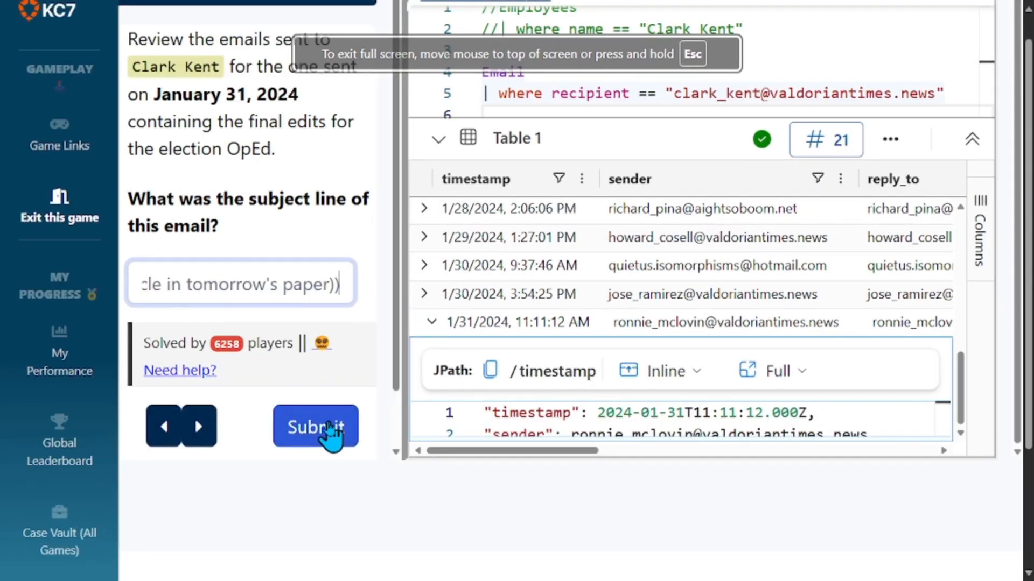
left_click(329, 425)
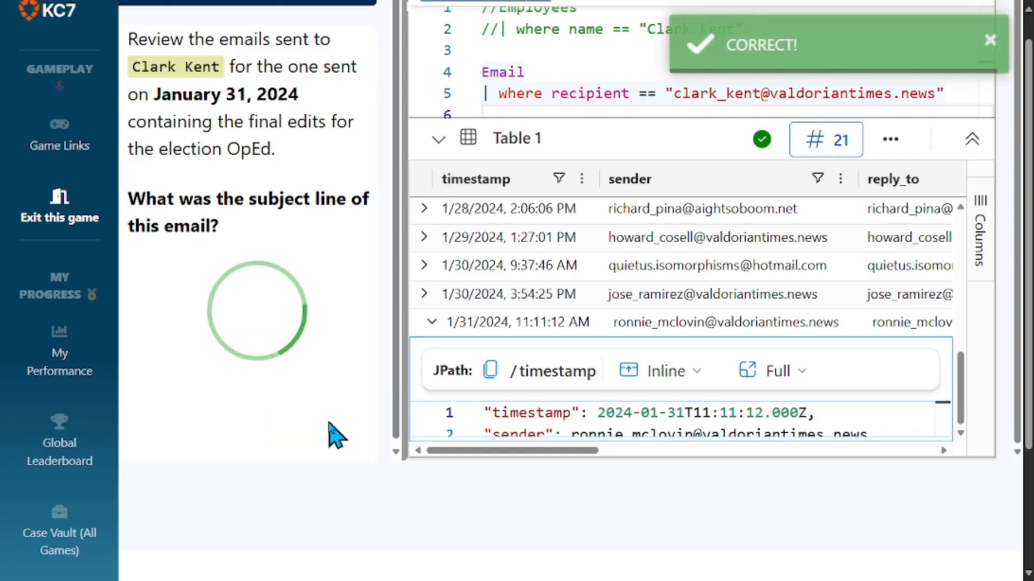
Step: Copy the sender's email address from the expanded January 31 record and submit it as the answer to Question 6
scroll(254, 156, "up", 1)
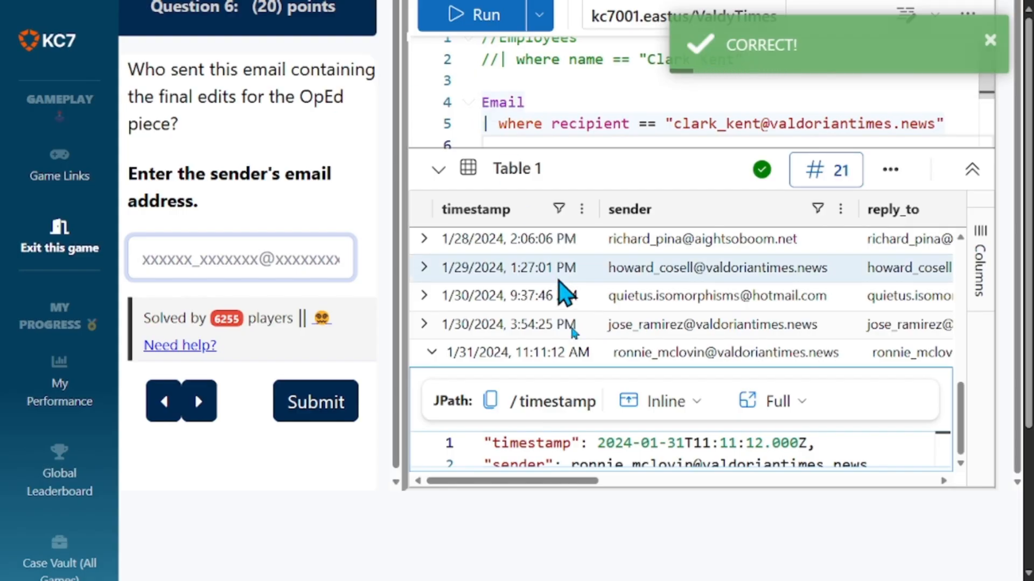
scroll(601, 453, "down", 1)
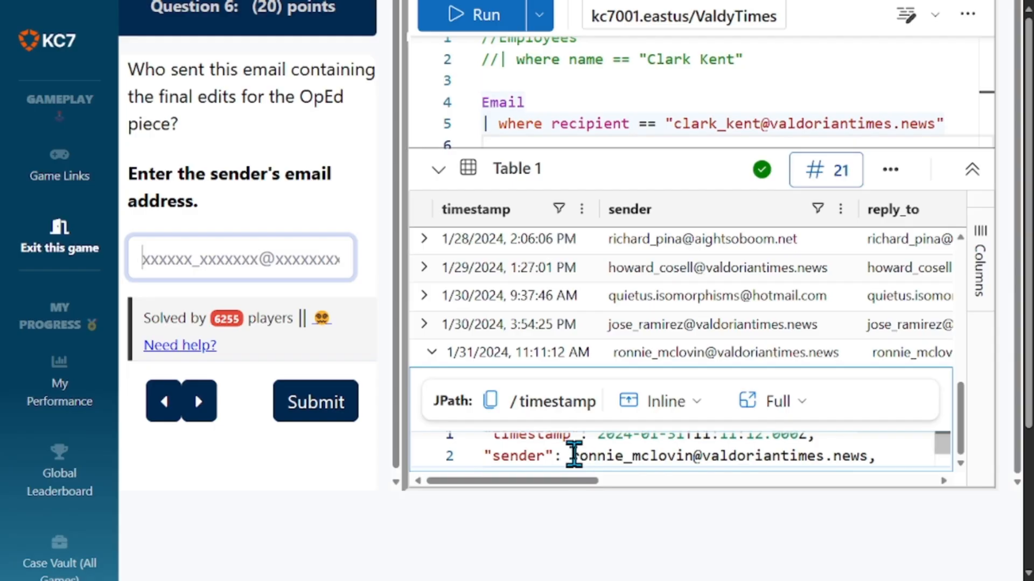
left_click_drag(570, 457, 867, 459)
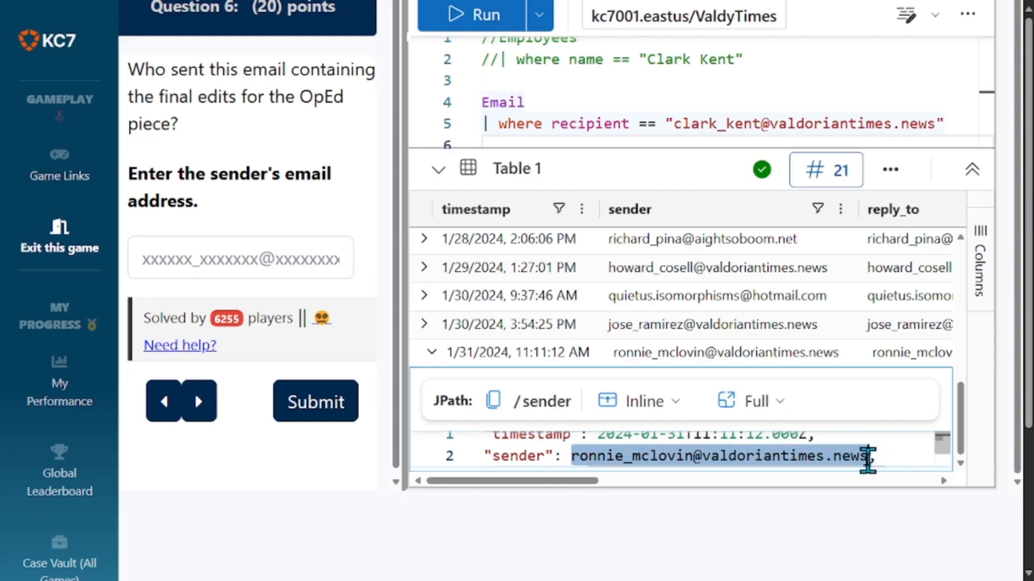
key("ctrl+c")
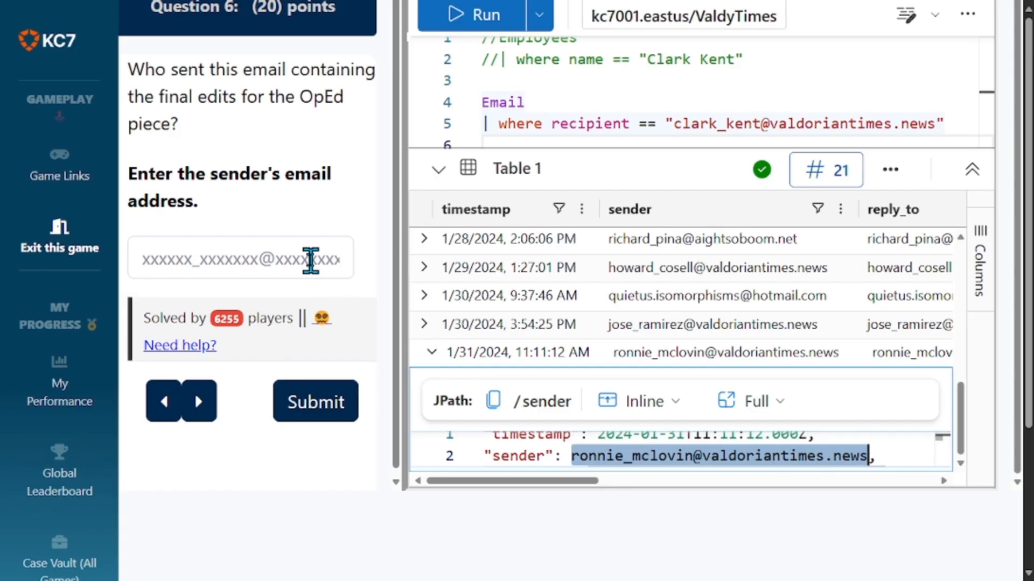
left_click(310, 261)
key("ctrl+v")
left_click(317, 417)
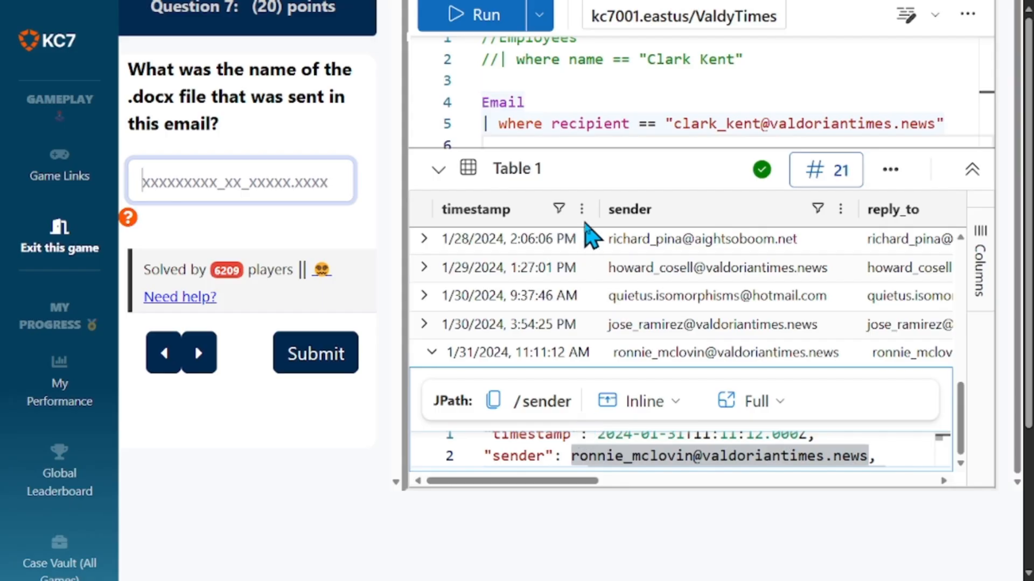
Step: Switch to the Notion notes and copy the file name OpEdFinal_to_print.docx from the scandal email's link
scroll(590, 232, "up", 1)
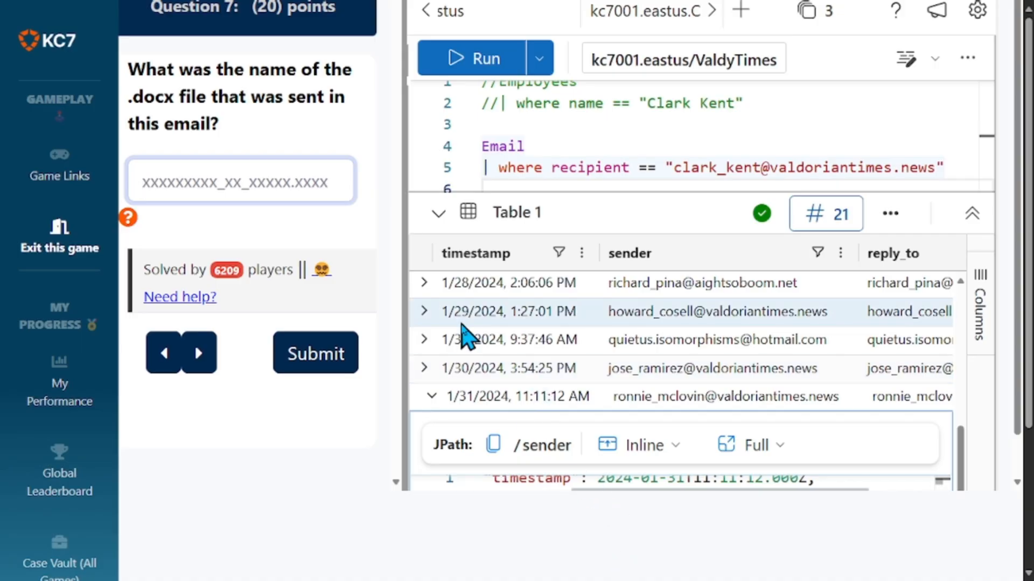
key("F11")
left_click(641, 13)
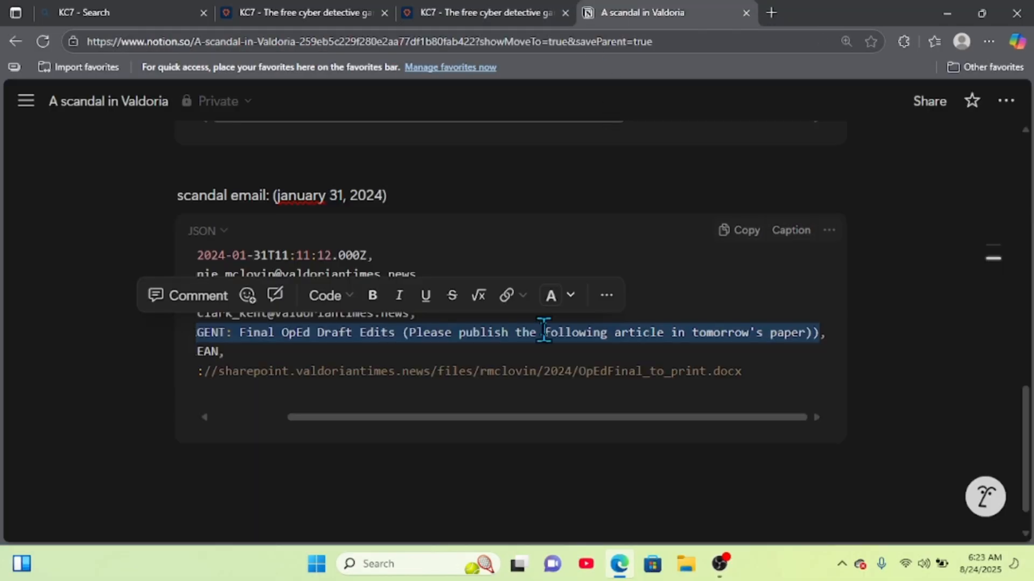
scroll(515, 365, "down", 1)
scroll(512, 366, "left", 2)
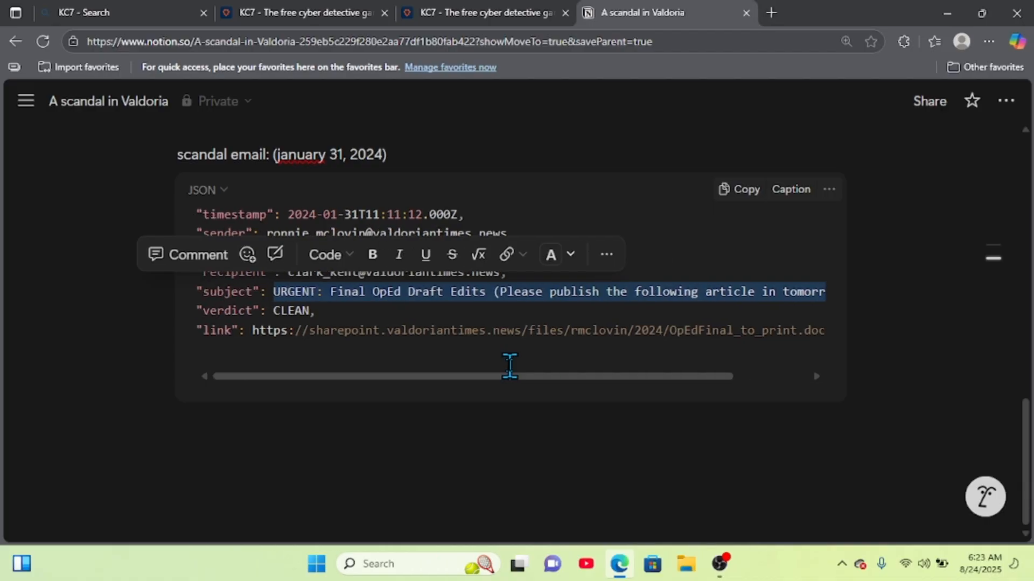
left_click(138, 346)
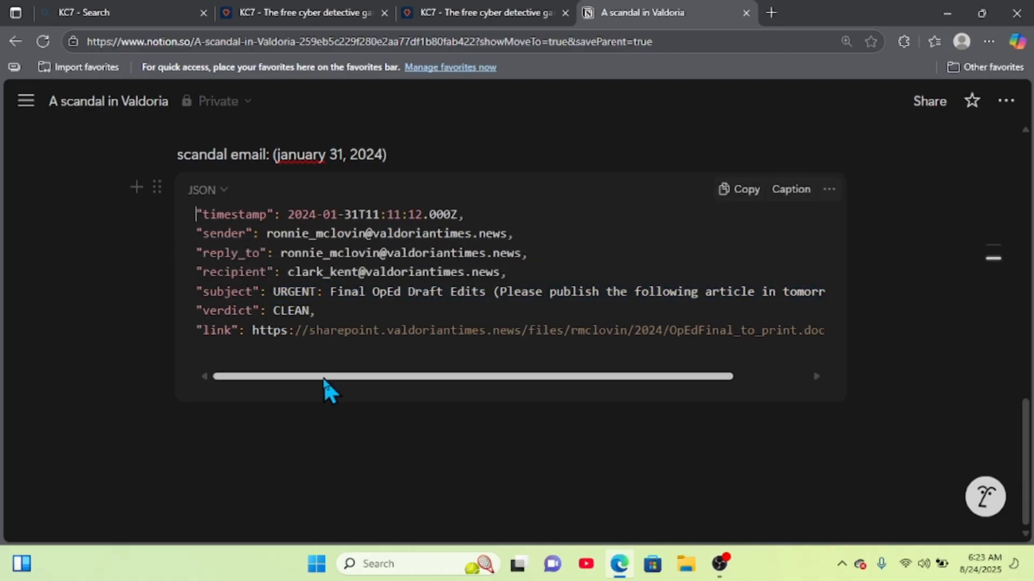
left_click_drag(323, 377, 398, 376)
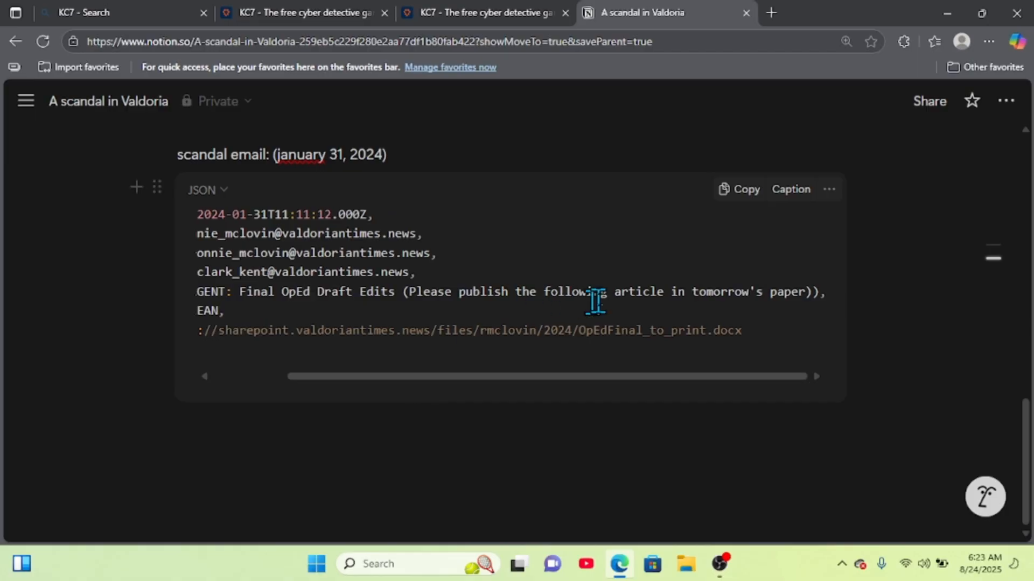
double_click(581, 330)
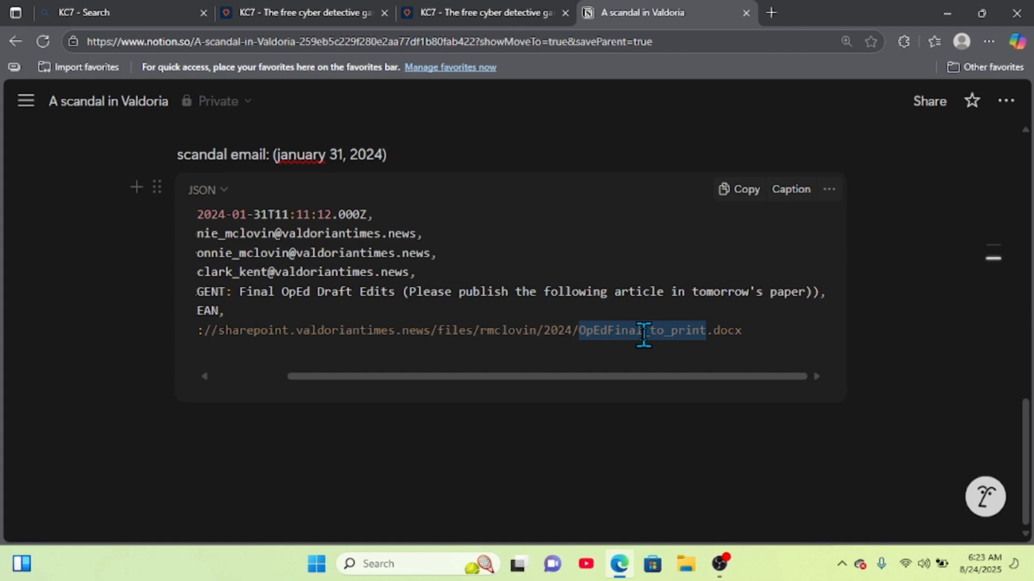
left_click(740, 330)
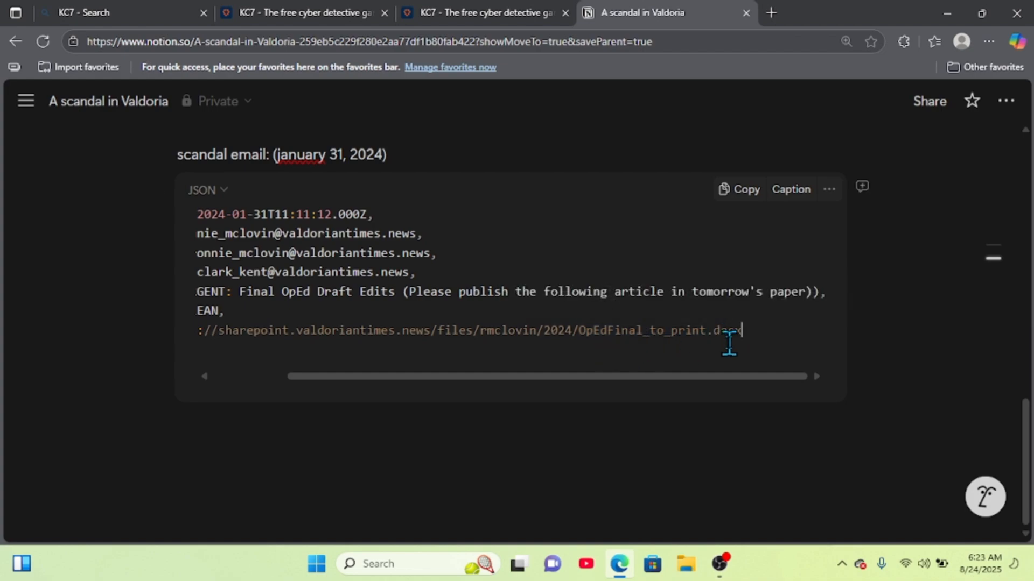
left_click_drag(743, 331, 576, 329)
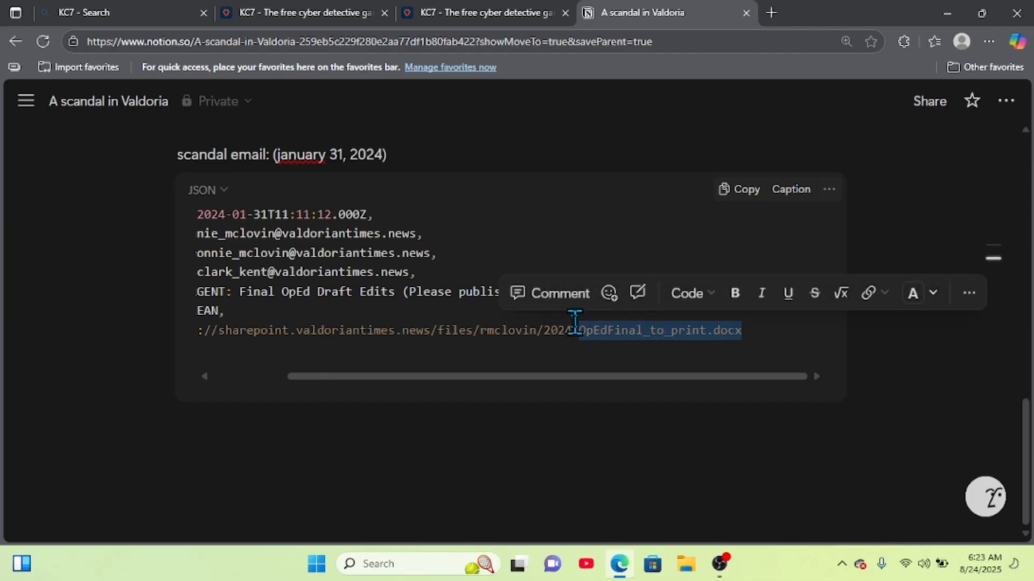
left_click(599, 354)
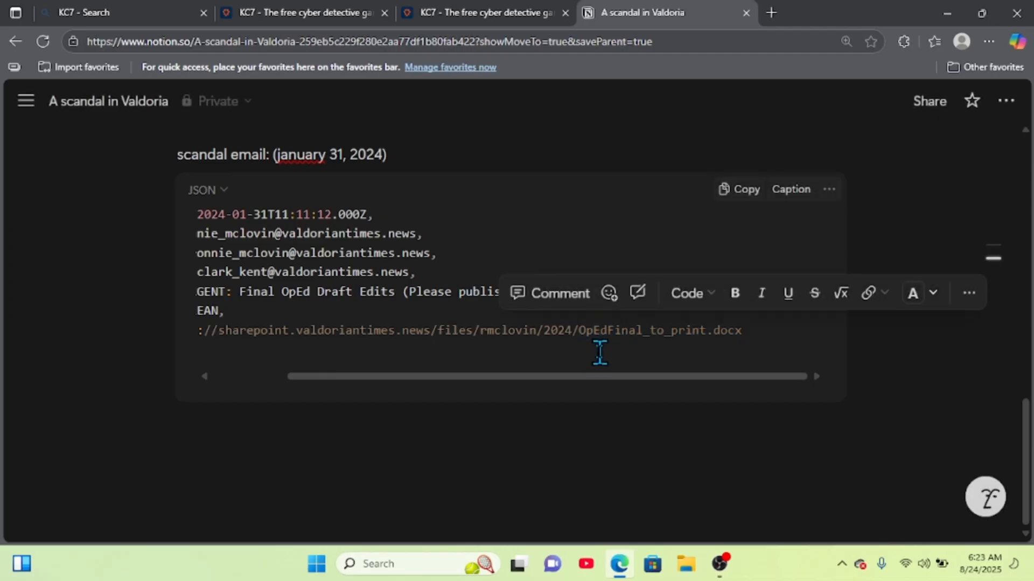
Step: Return to the KC7 challenge and submit OpEdFinal_to_print.docx as the answer to Question 7
left_click(285, 14)
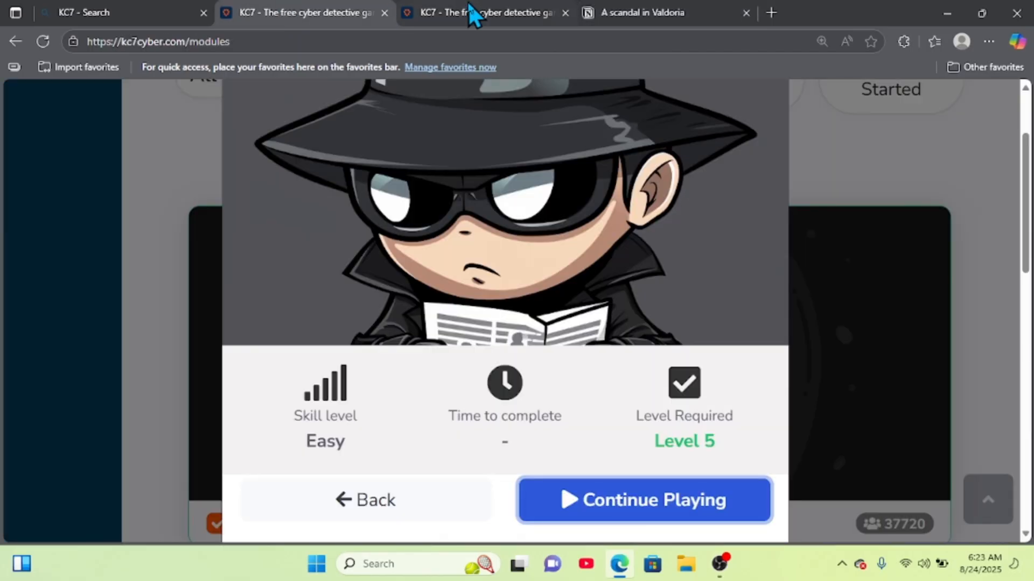
left_click(469, 5)
key("ctrl+v")
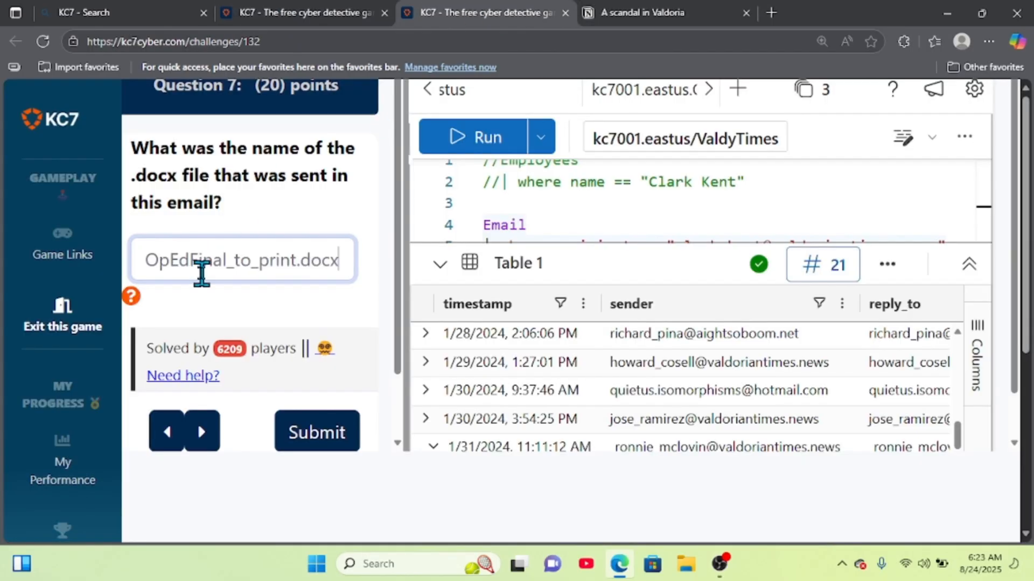
left_click(324, 425)
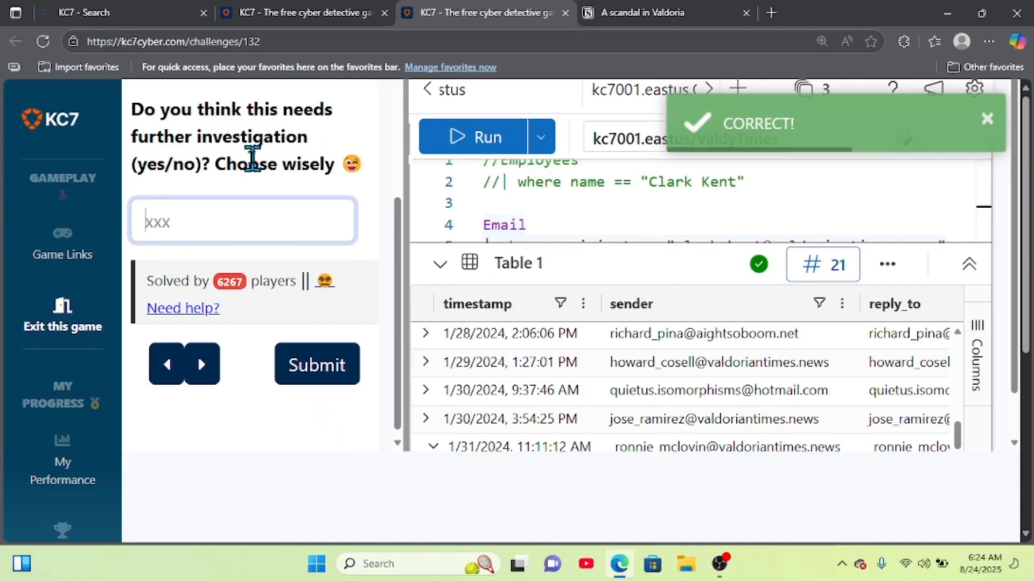
Step: Read the Question 8 account of the disputed email and submit "yes" on whether it needs further investigation
scroll(301, 204, "up", 6)
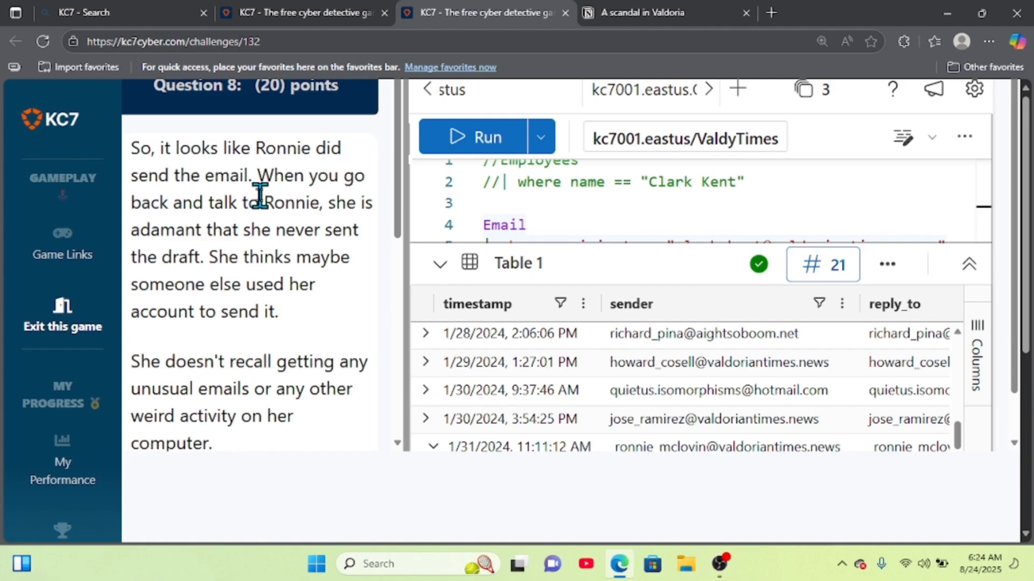
scroll(300, 217, "down", 1)
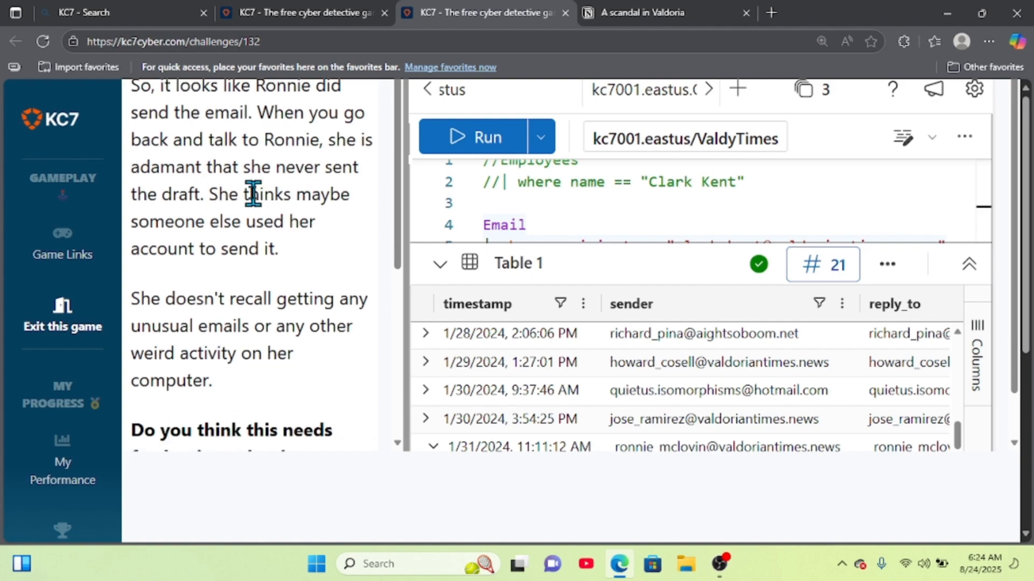
scroll(253, 194, "up", 1)
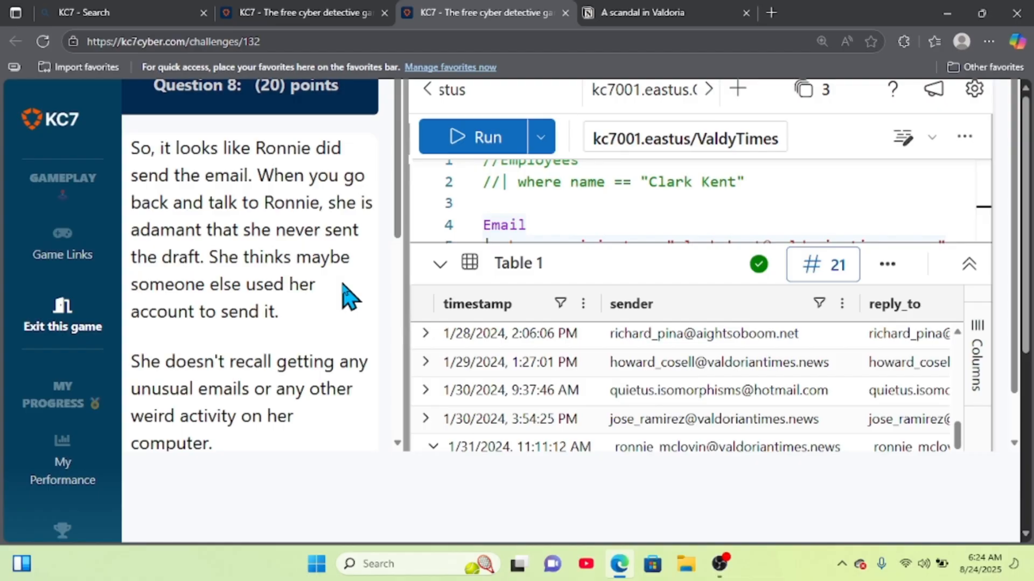
scroll(349, 296, "down", 1)
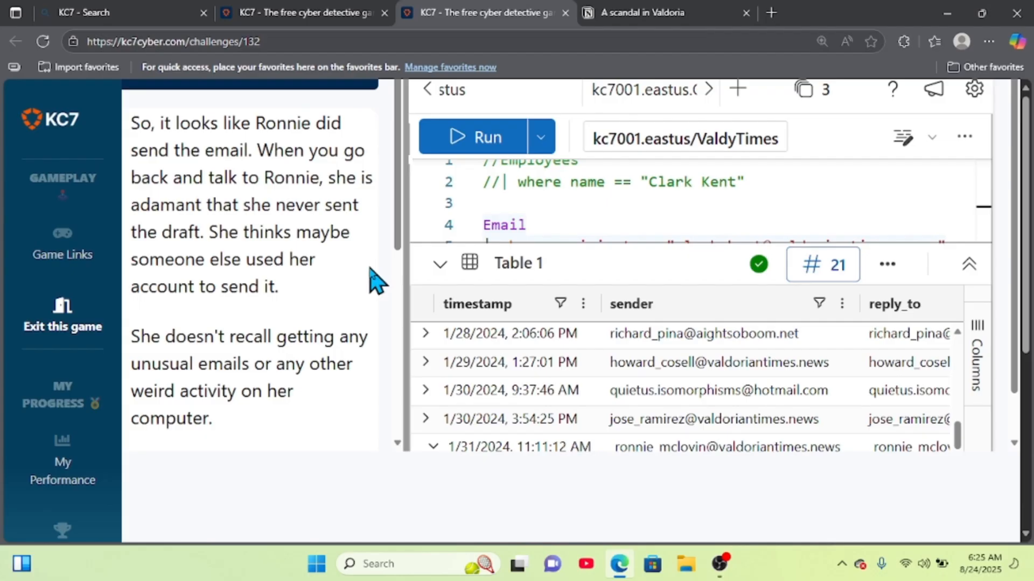
scroll(375, 280, "up", 1)
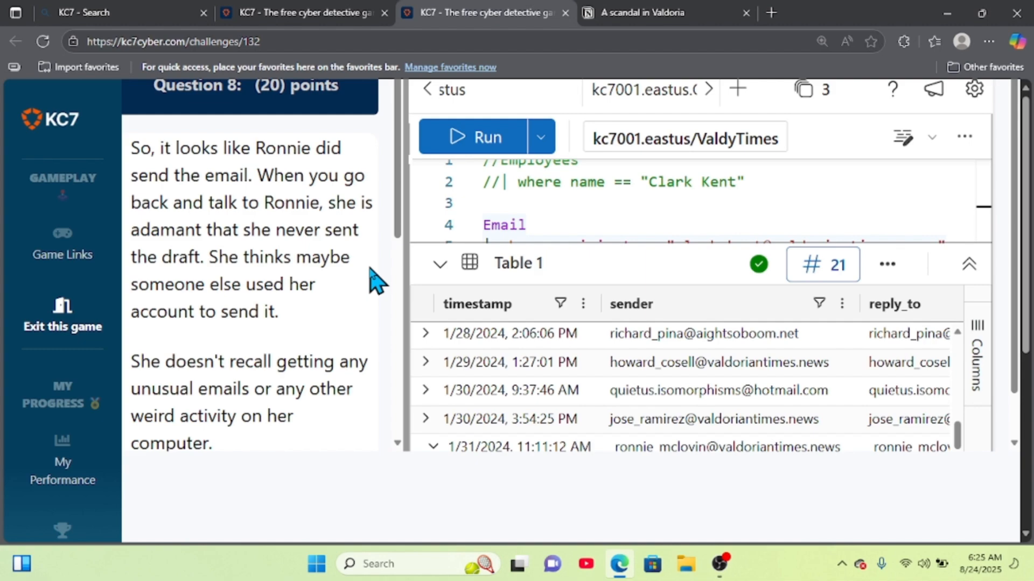
scroll(371, 278, "down", 1)
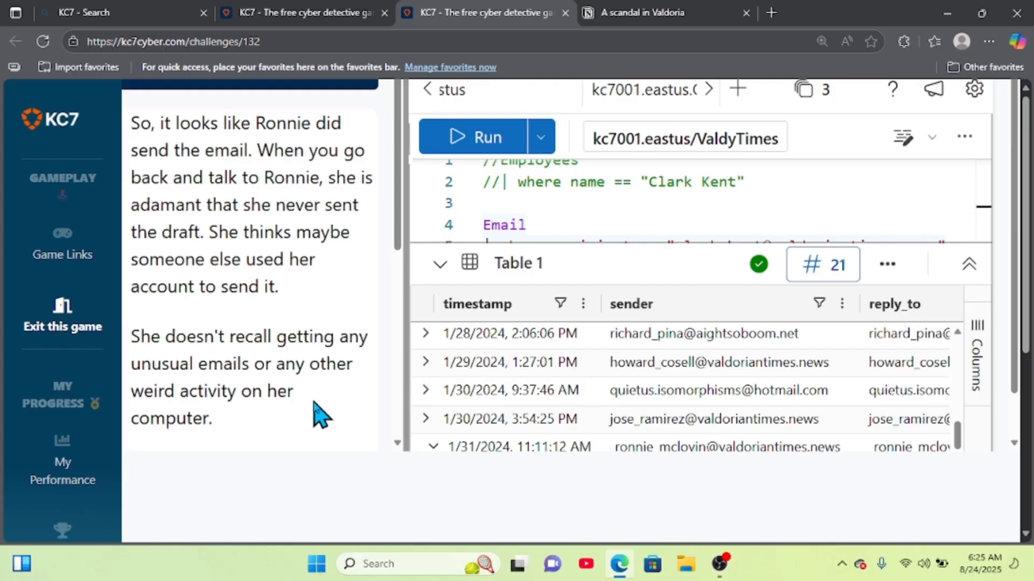
scroll(321, 414, "down", 3)
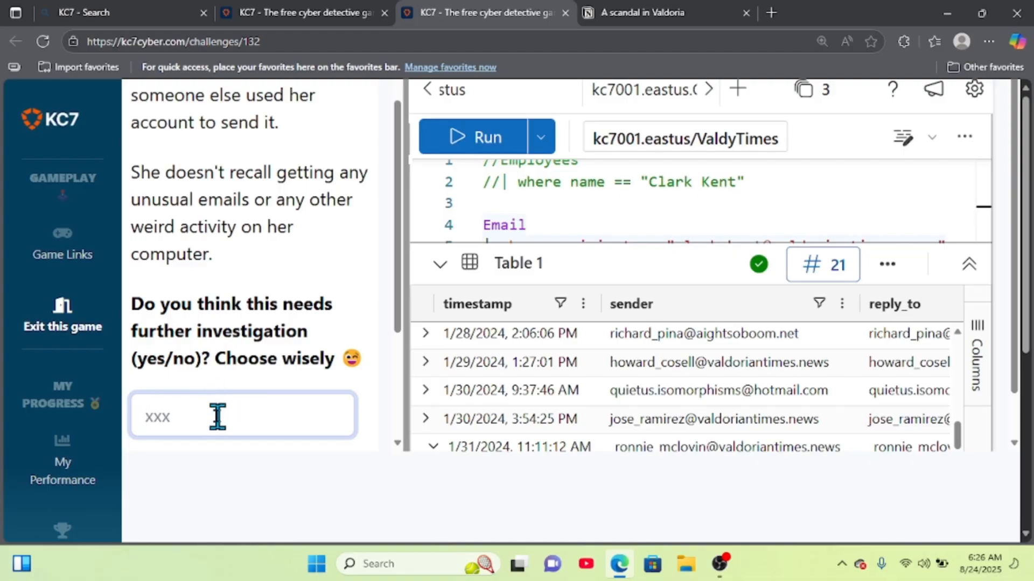
type("yes")
scroll(215, 414, "down", 4)
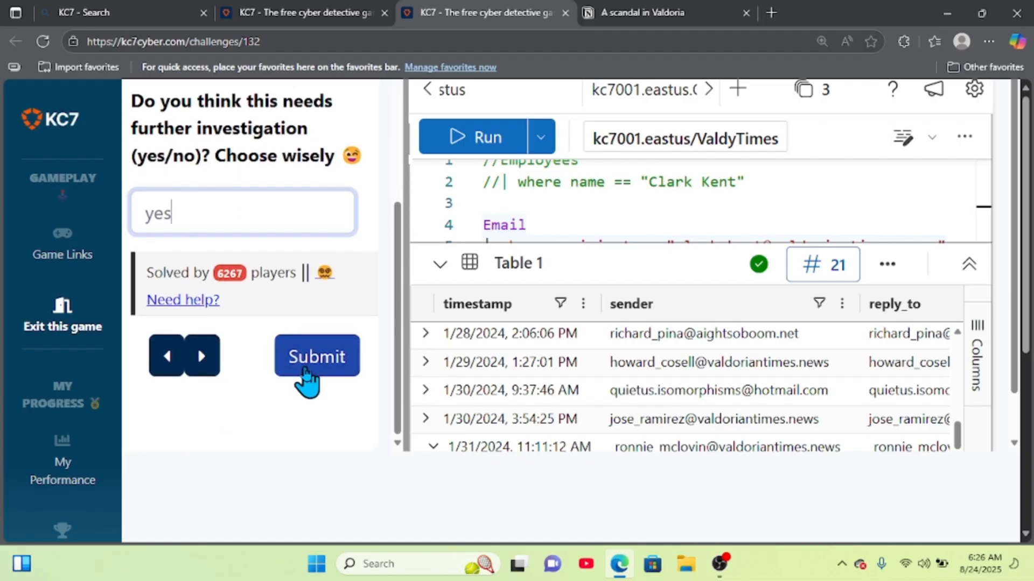
left_click(305, 370)
Step: Dismiss the level 8 notice to keep playing and activate the answer field for the job role question
key("ctrl+minus")
key("ctrl+minus")
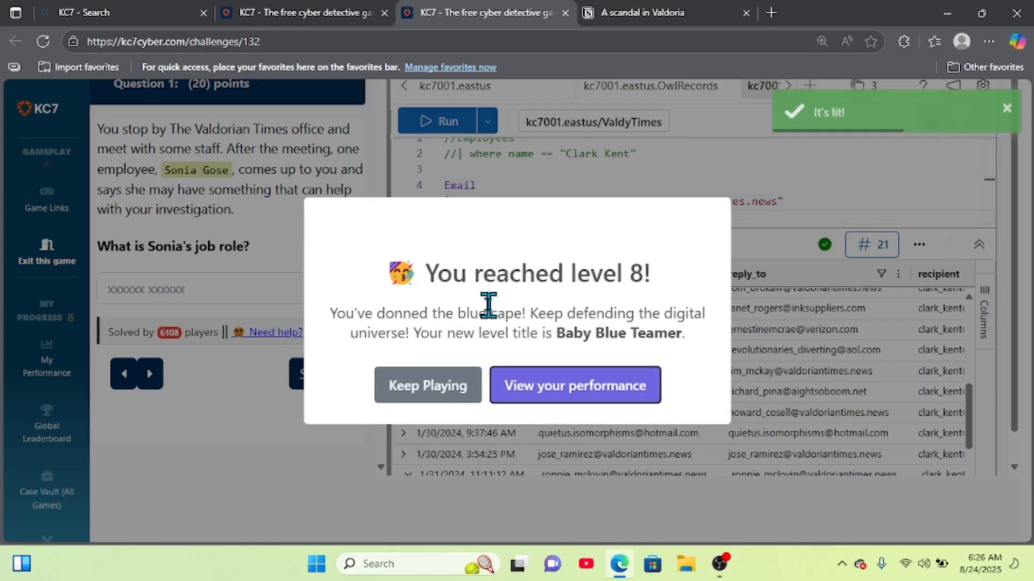
left_click(434, 385)
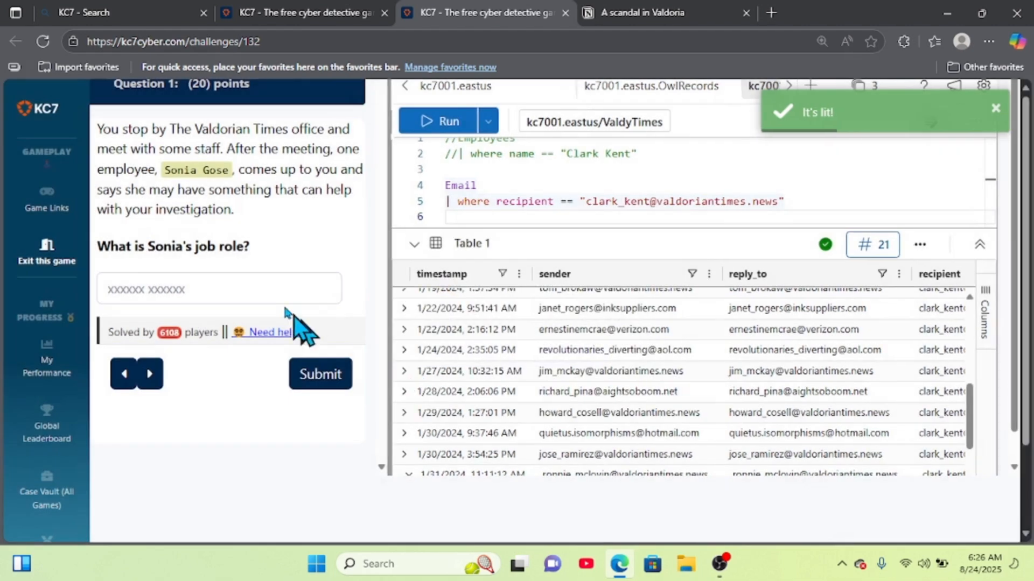
left_click(283, 299)
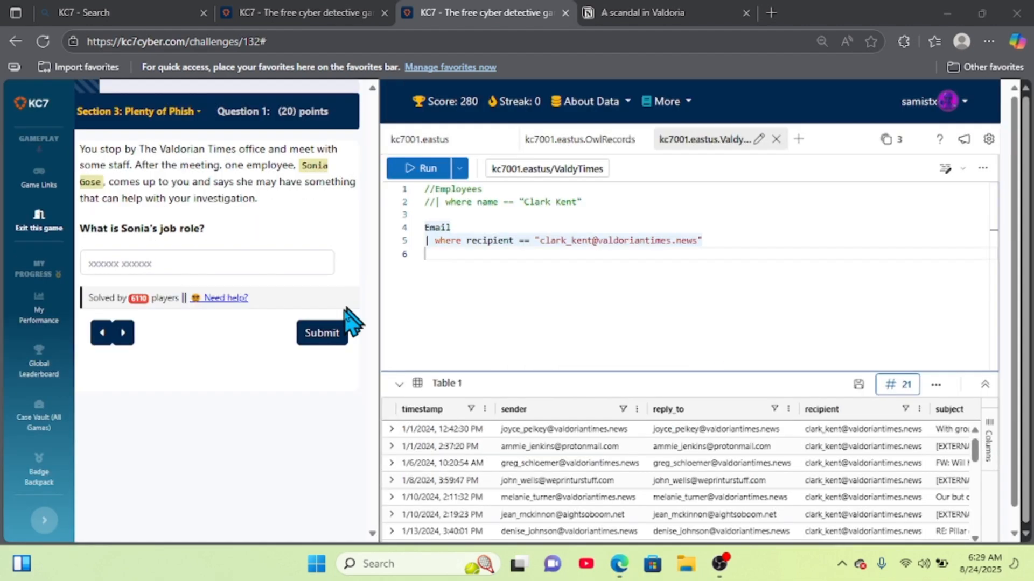